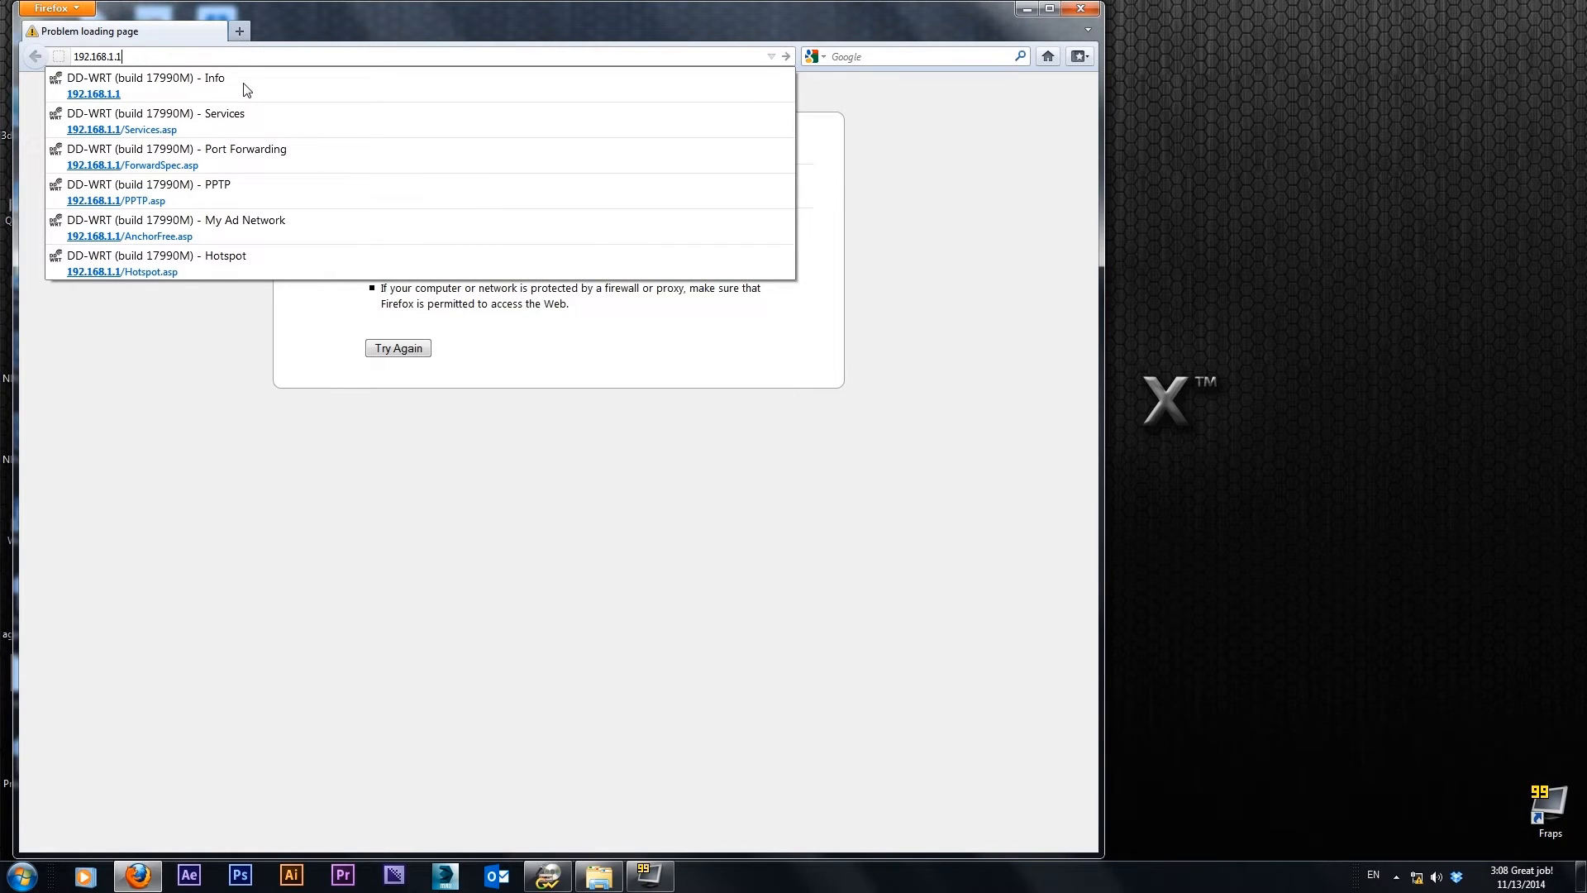
Open the router control panel at 192.168.1.1 and log in to its Services page as admin with the account password, without remembering it
left_click(247, 90)
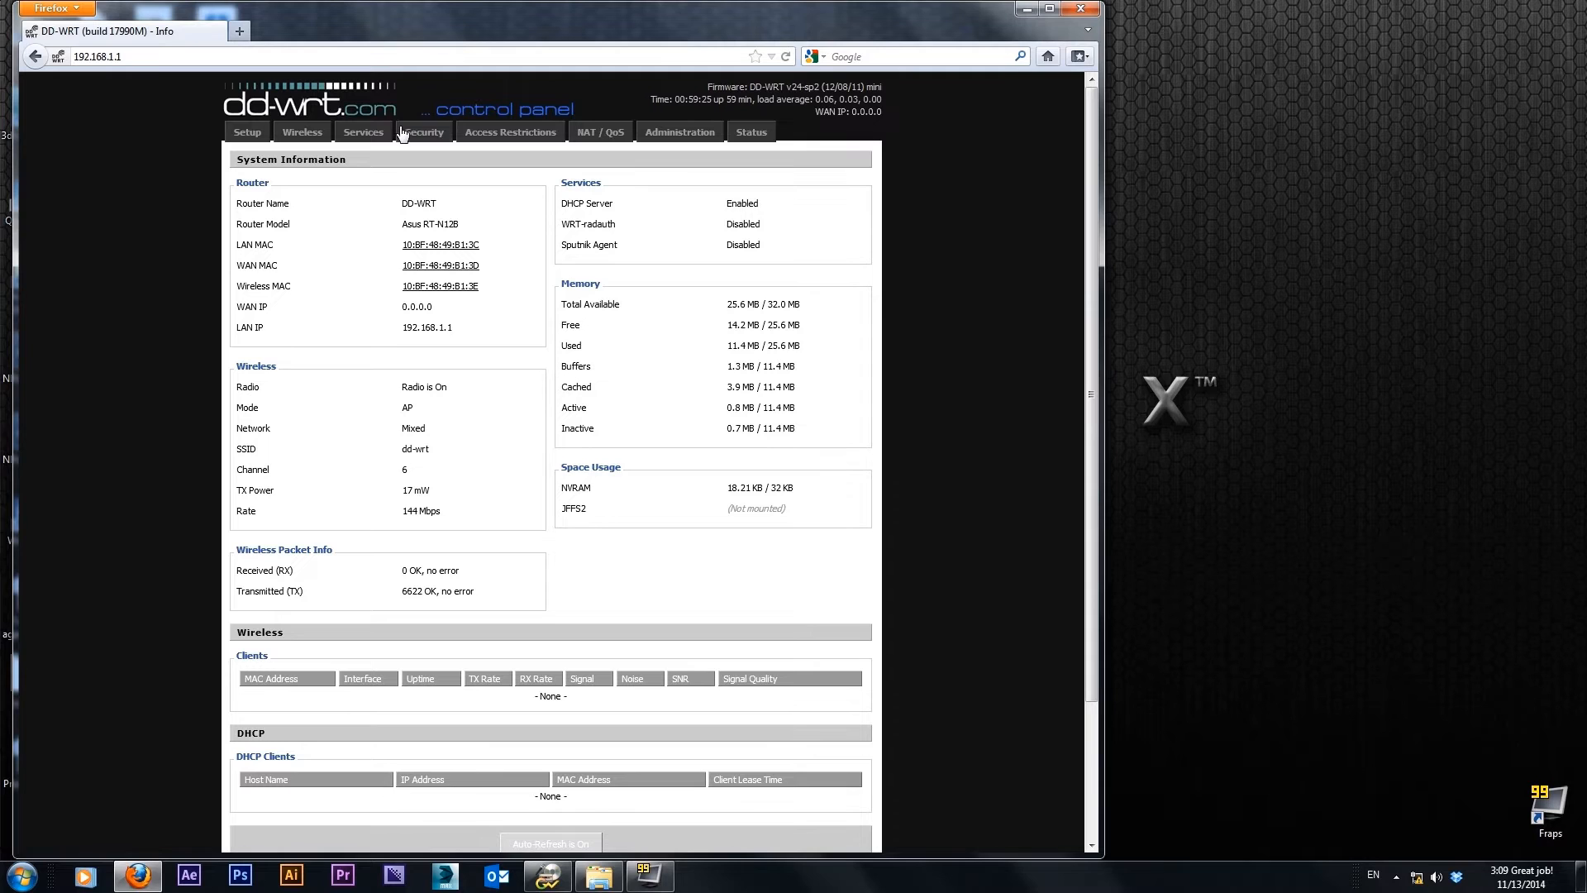
left_click(360, 134)
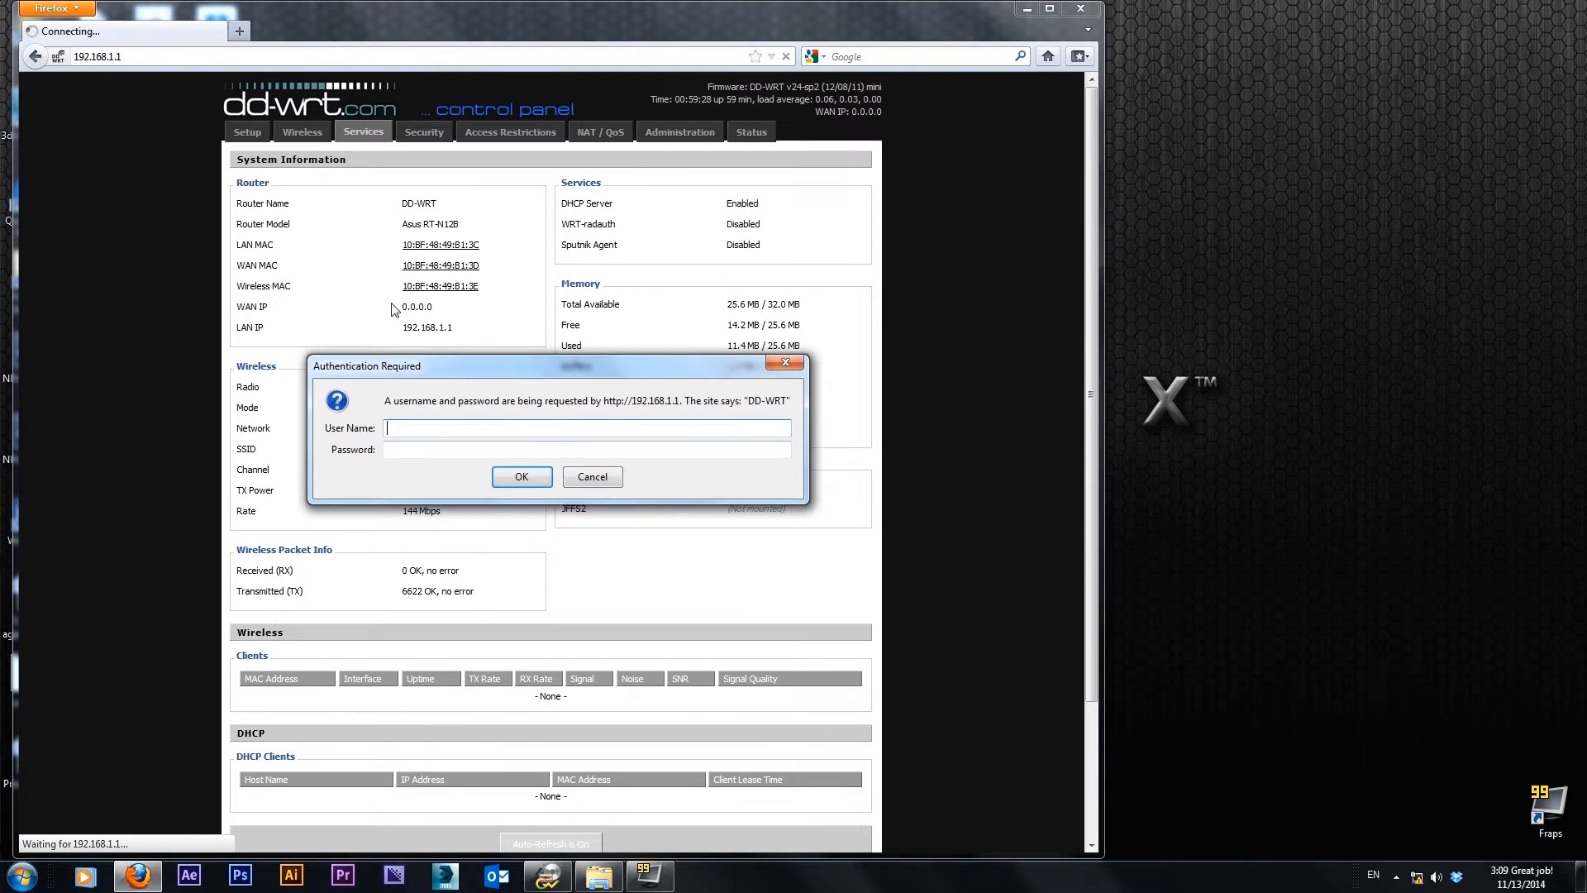
type("admin")
key("Tab")
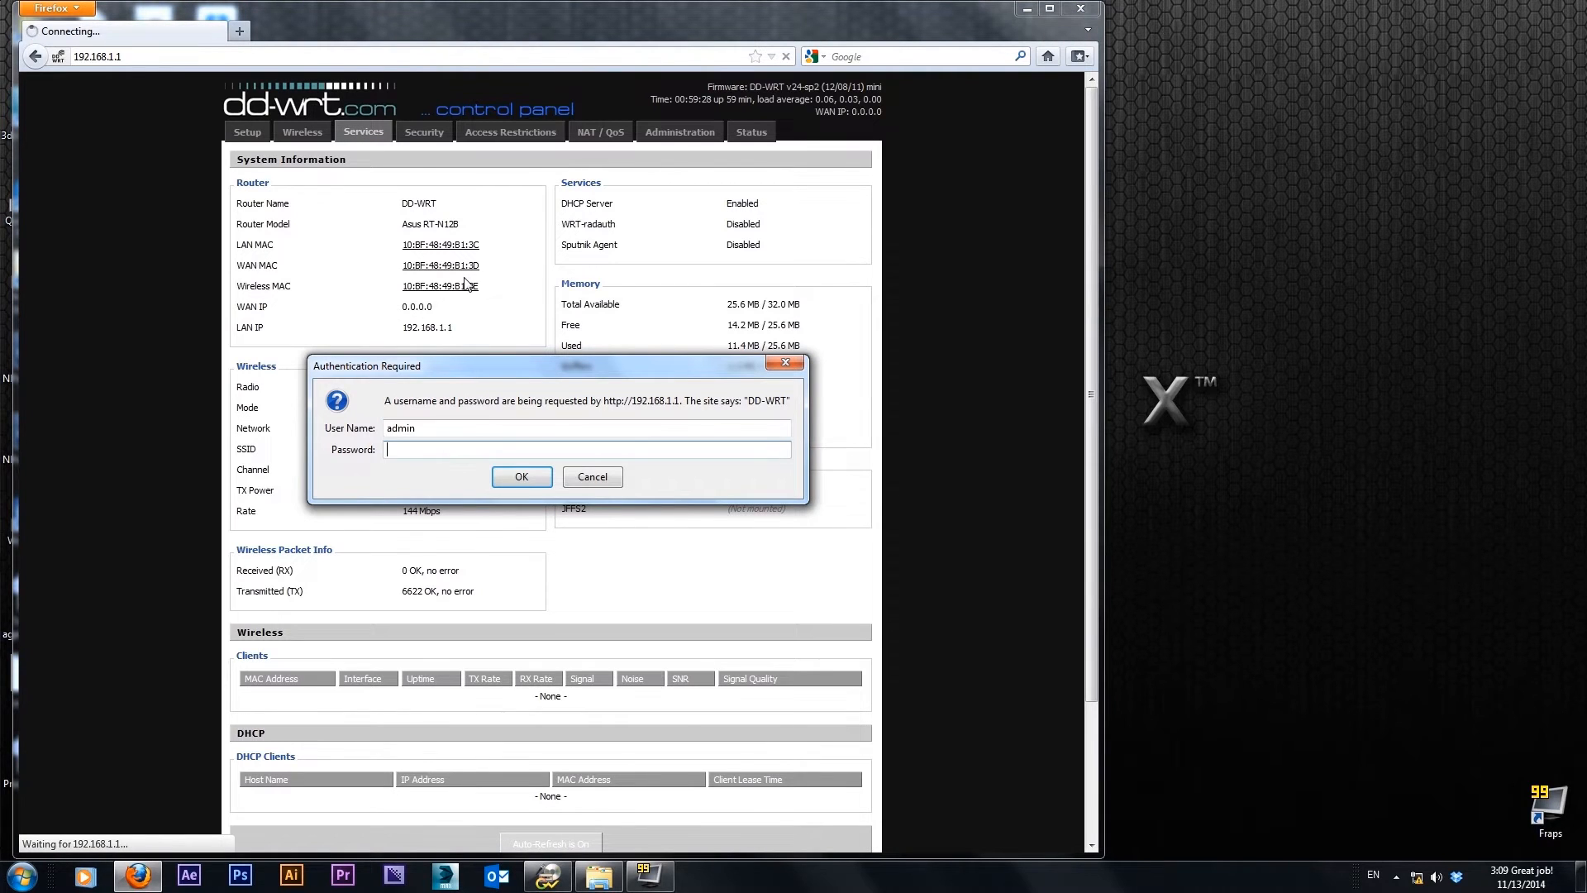
type("••••••")
key("Return")
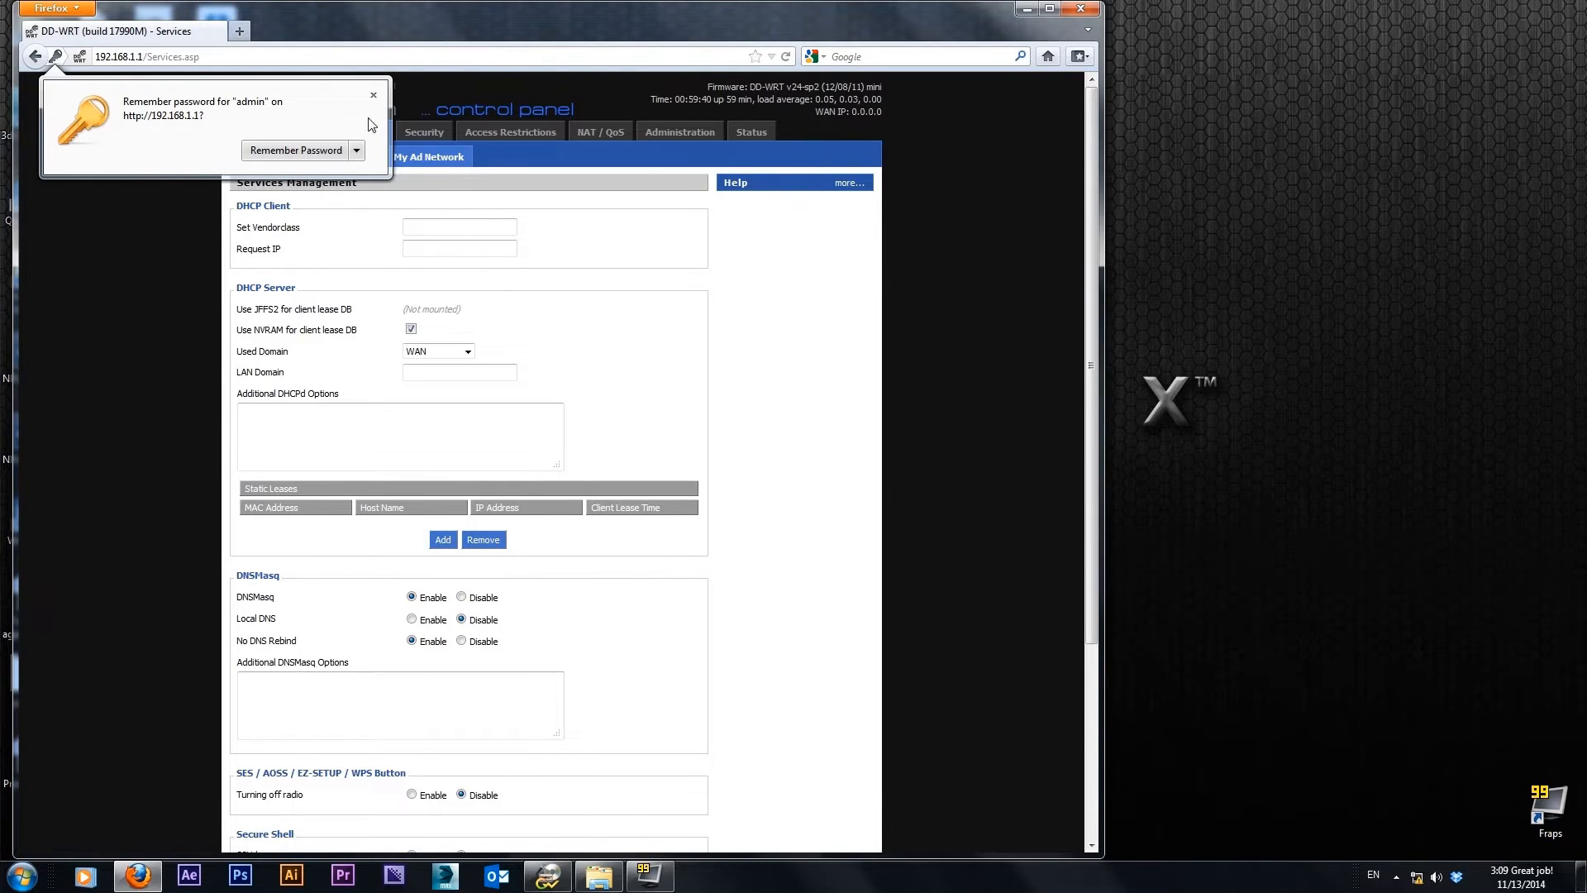
left_click(372, 95)
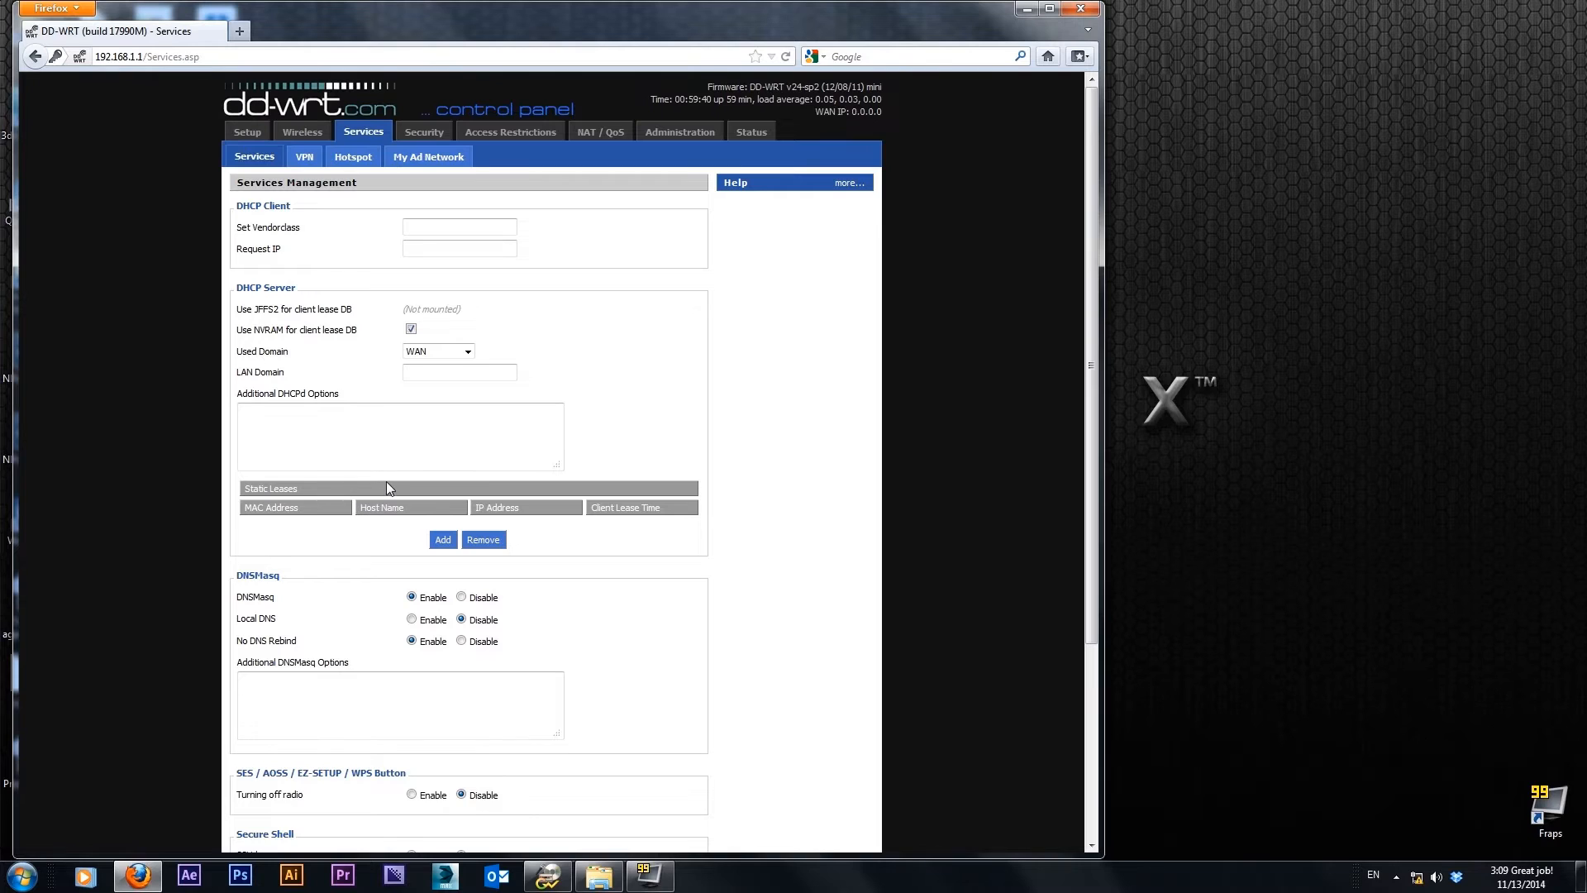
Add a static DHCP lease with MAC address 00:19:BA:03:CA:E8 and host name HD77
left_click(448, 543)
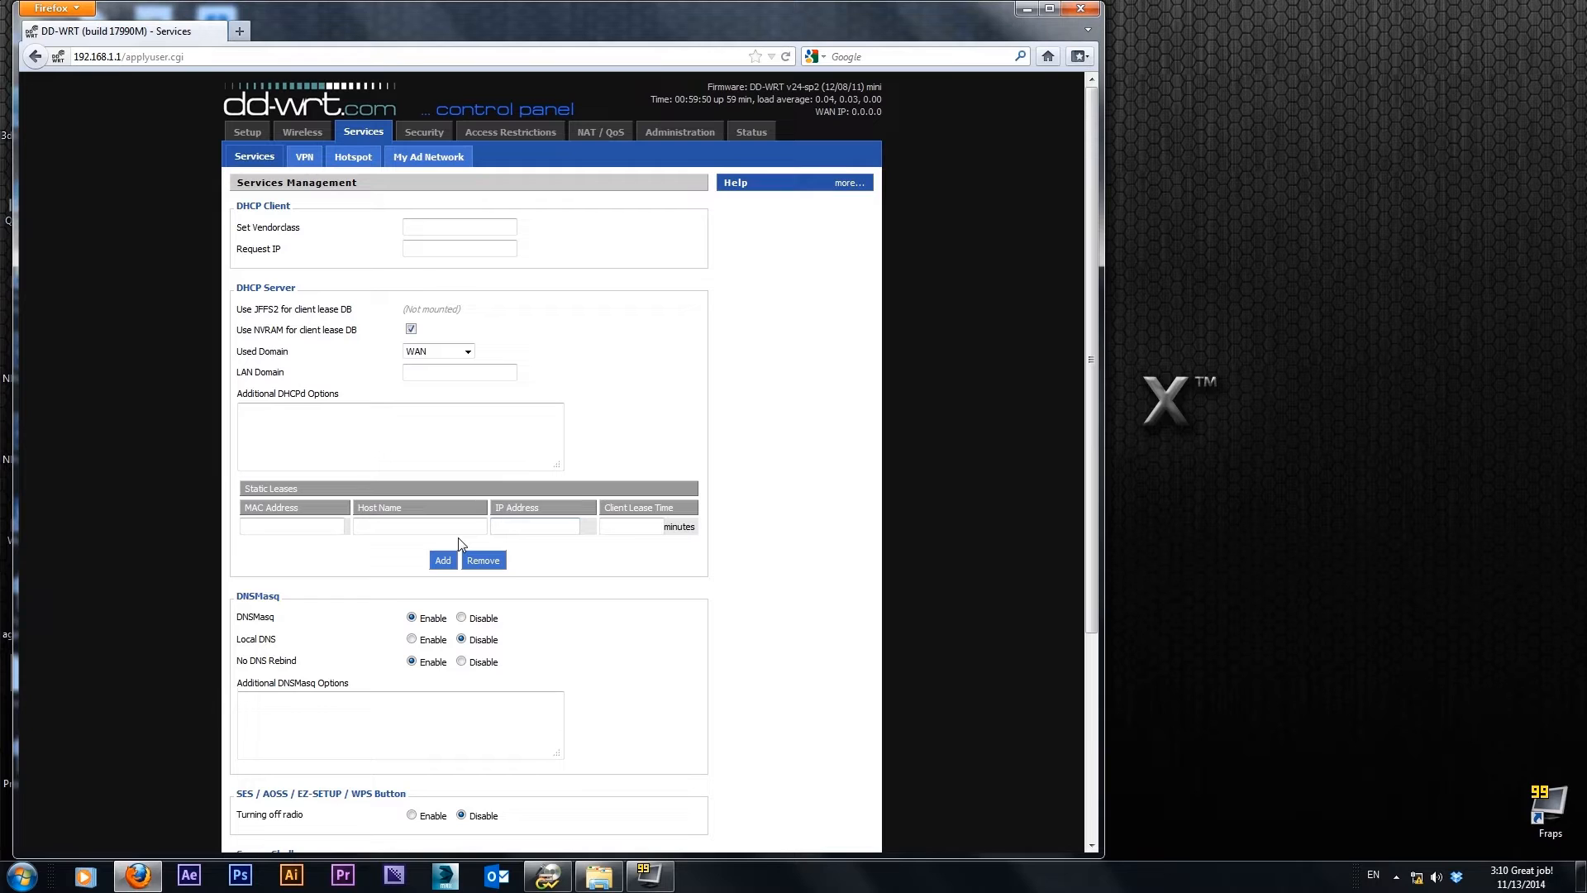
left_click(297, 531)
type("00:")
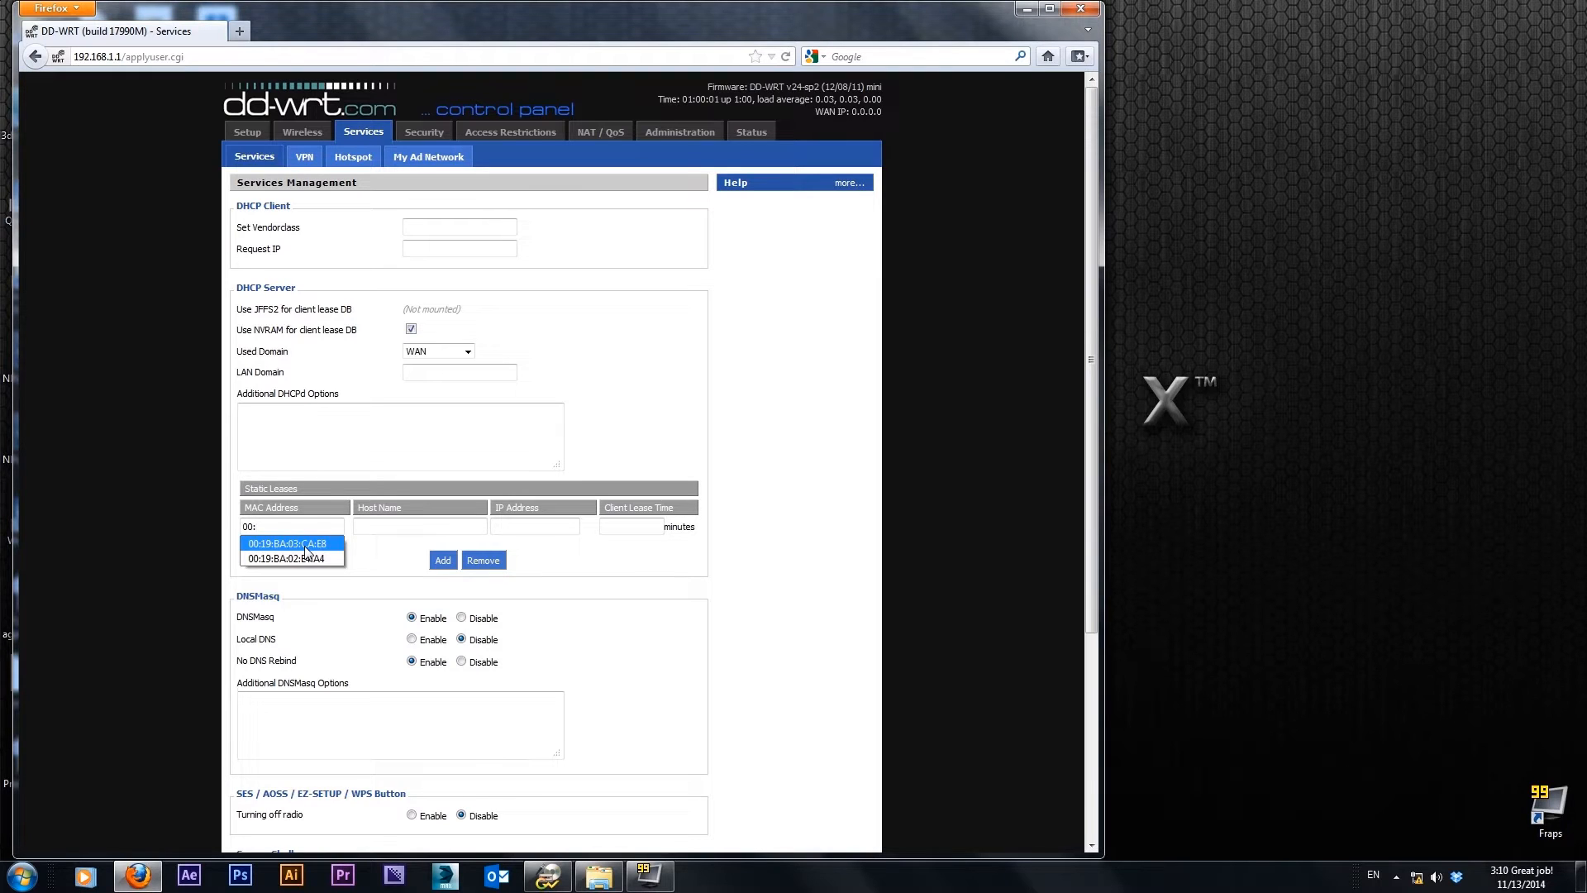
left_click(305, 545)
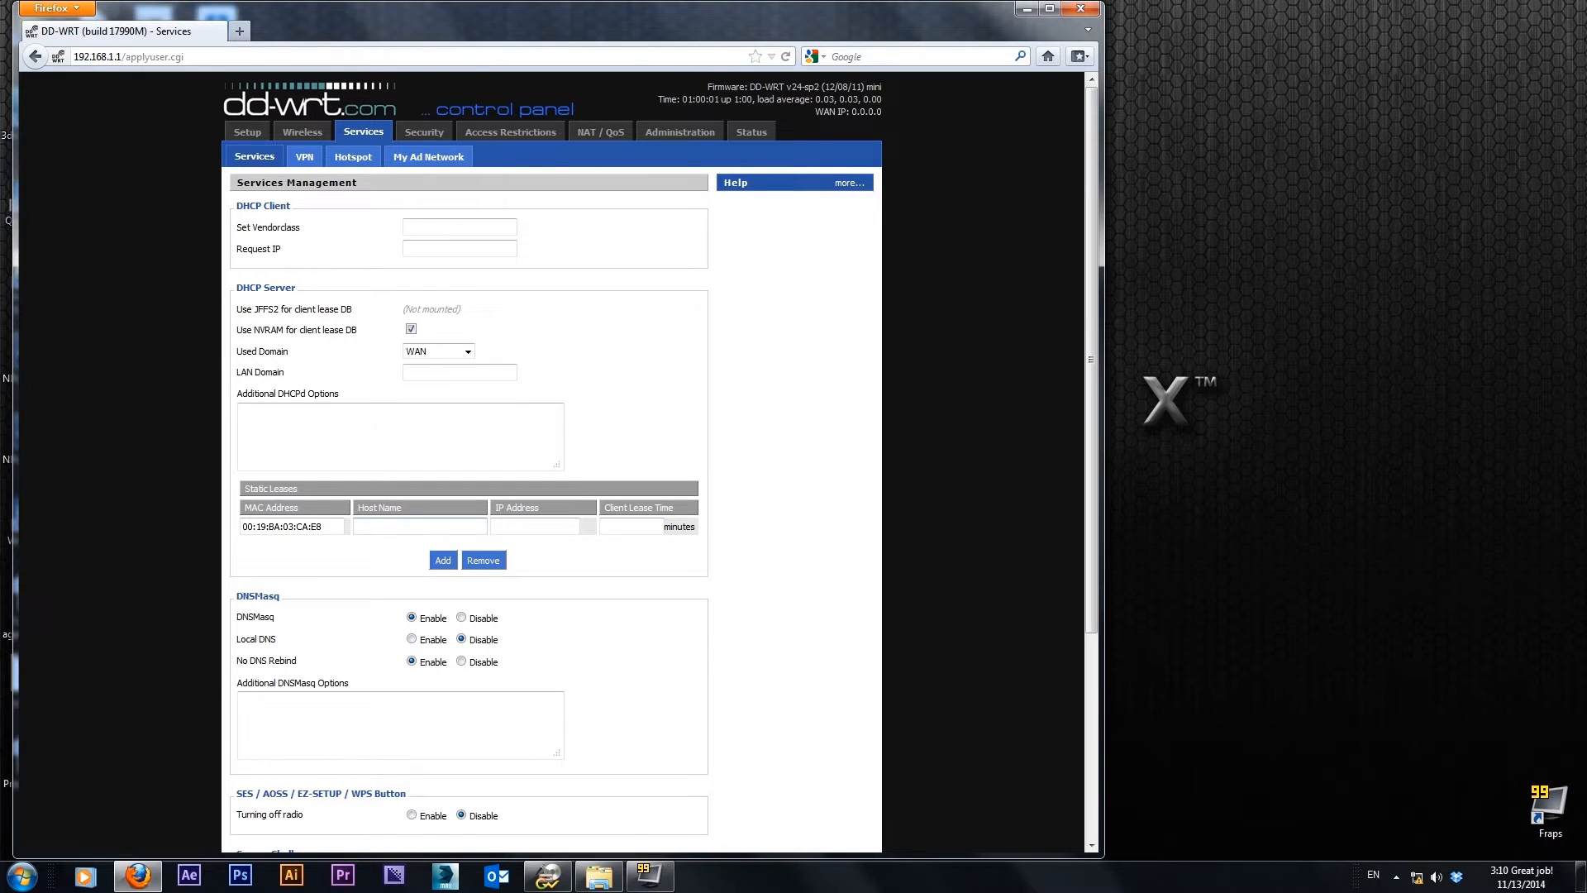
type("HD77")
key("Down")
key("Tab")
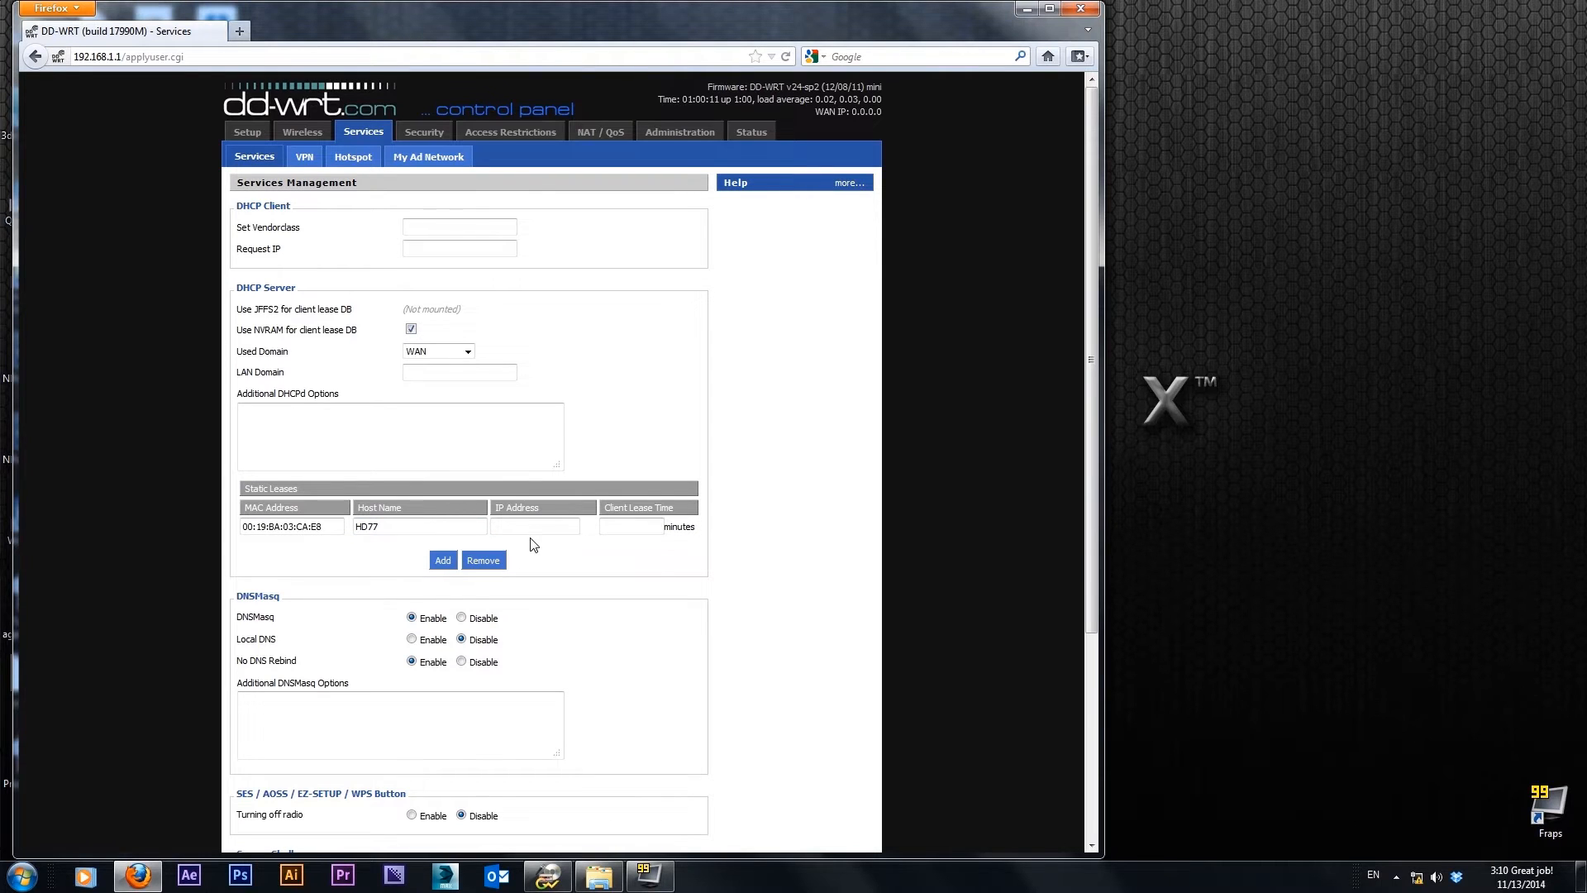
Set the HD77 lease's IP address to 192.168.1.200 and its lease time to 255 minutes, and save the settings
type("192.168.1.200")
double_click(552, 542)
left_click(679, 540)
type("255")
left_click(616, 577)
scroll(612, 583, "down", 5)
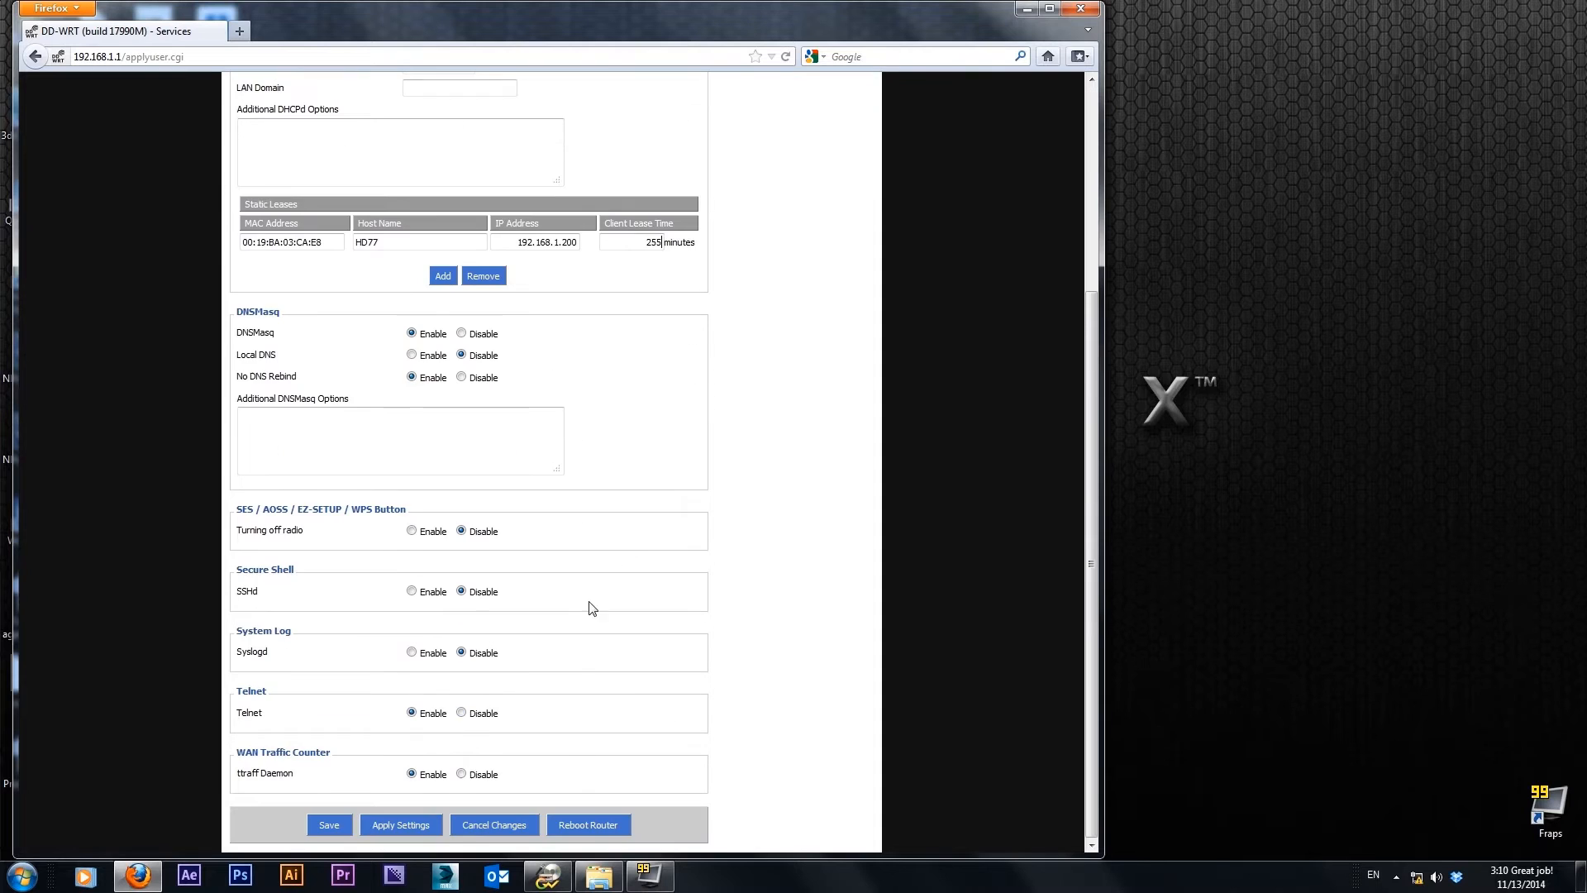
left_click(327, 825)
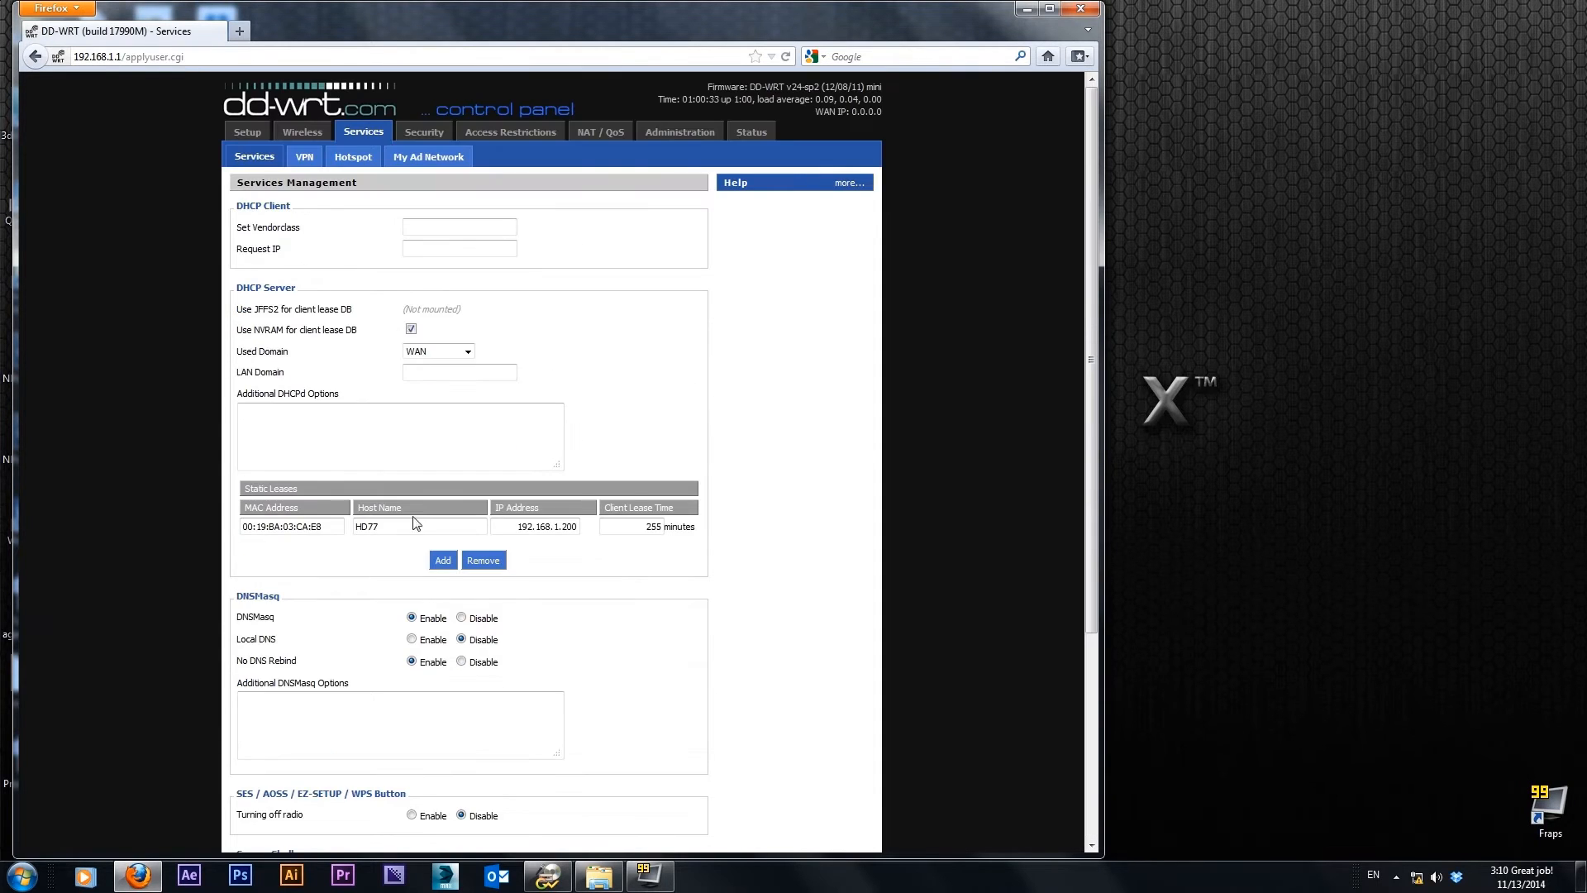
Add a new row to the static leases table for a second device
left_click(438, 560)
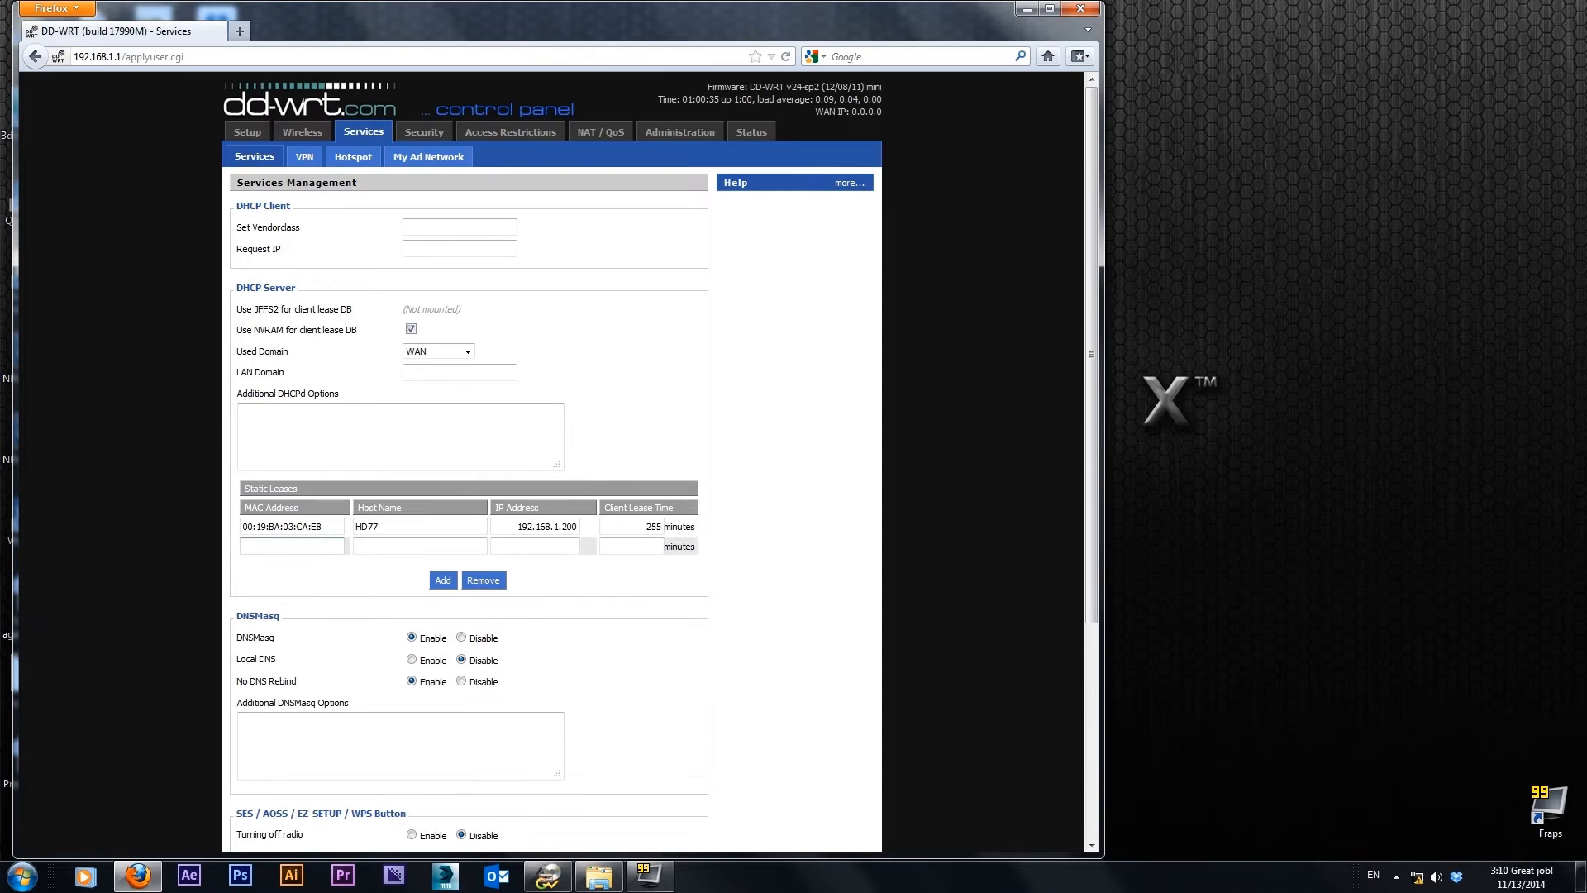
Give the second static lease MAC address 00:19:BA:03:CA:E8 and host name IP150
type("00")
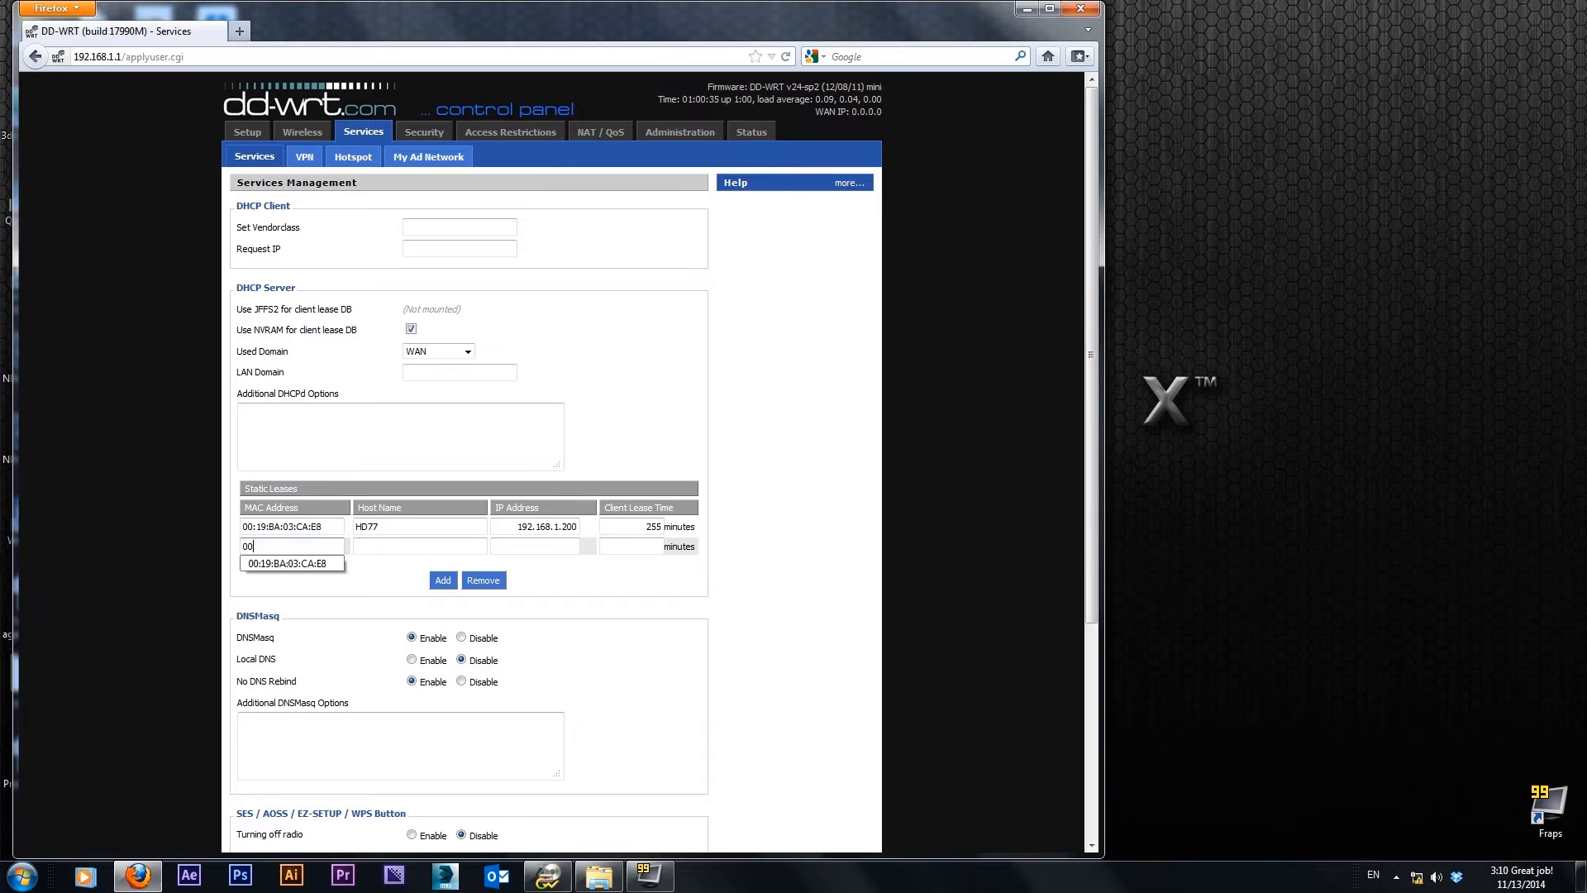
key("Down")
key("Return")
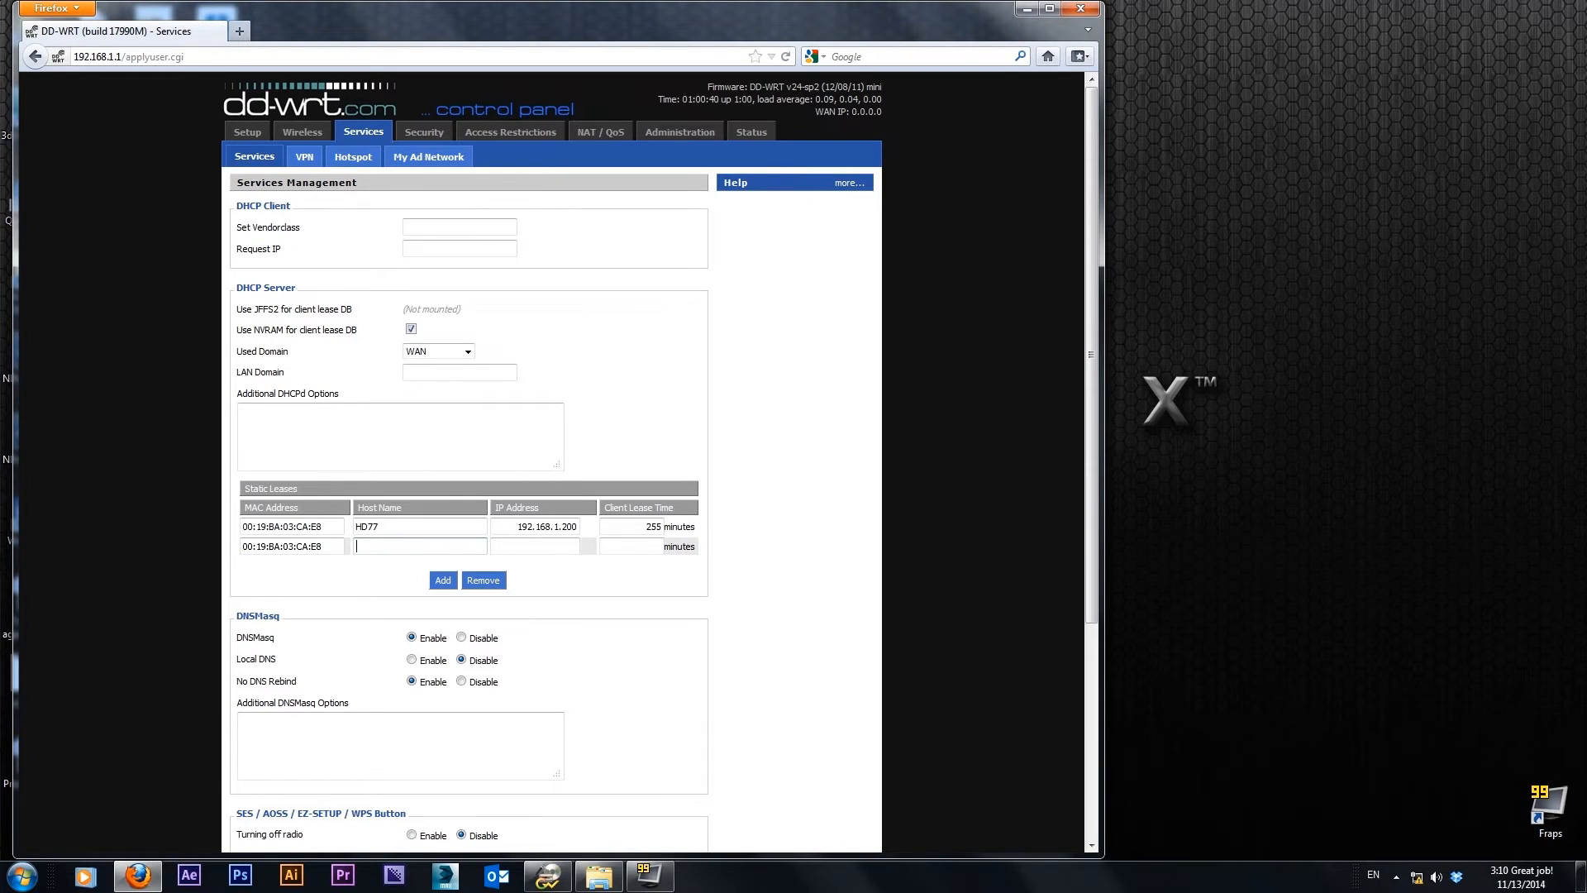
type("IO")
type("P")
type("150")
Set the IP150 lease's IP address to 192.168.1.201 and lease time to 255 minutes, and add another lease row
left_click(536, 546)
type("192.16")
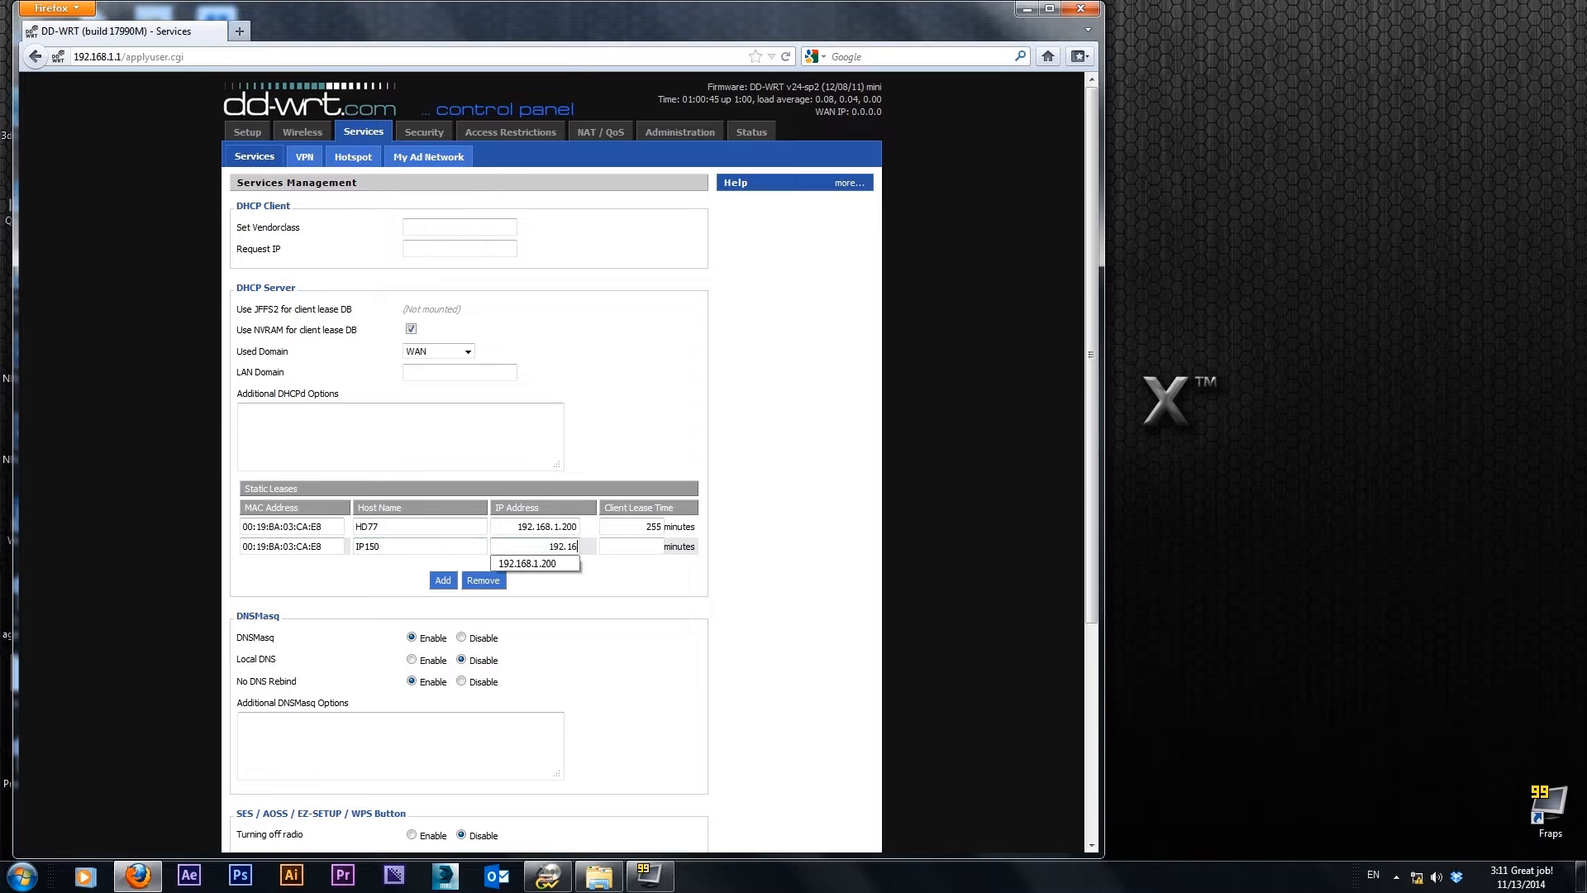
type("8.1.201")
left_click(636, 547)
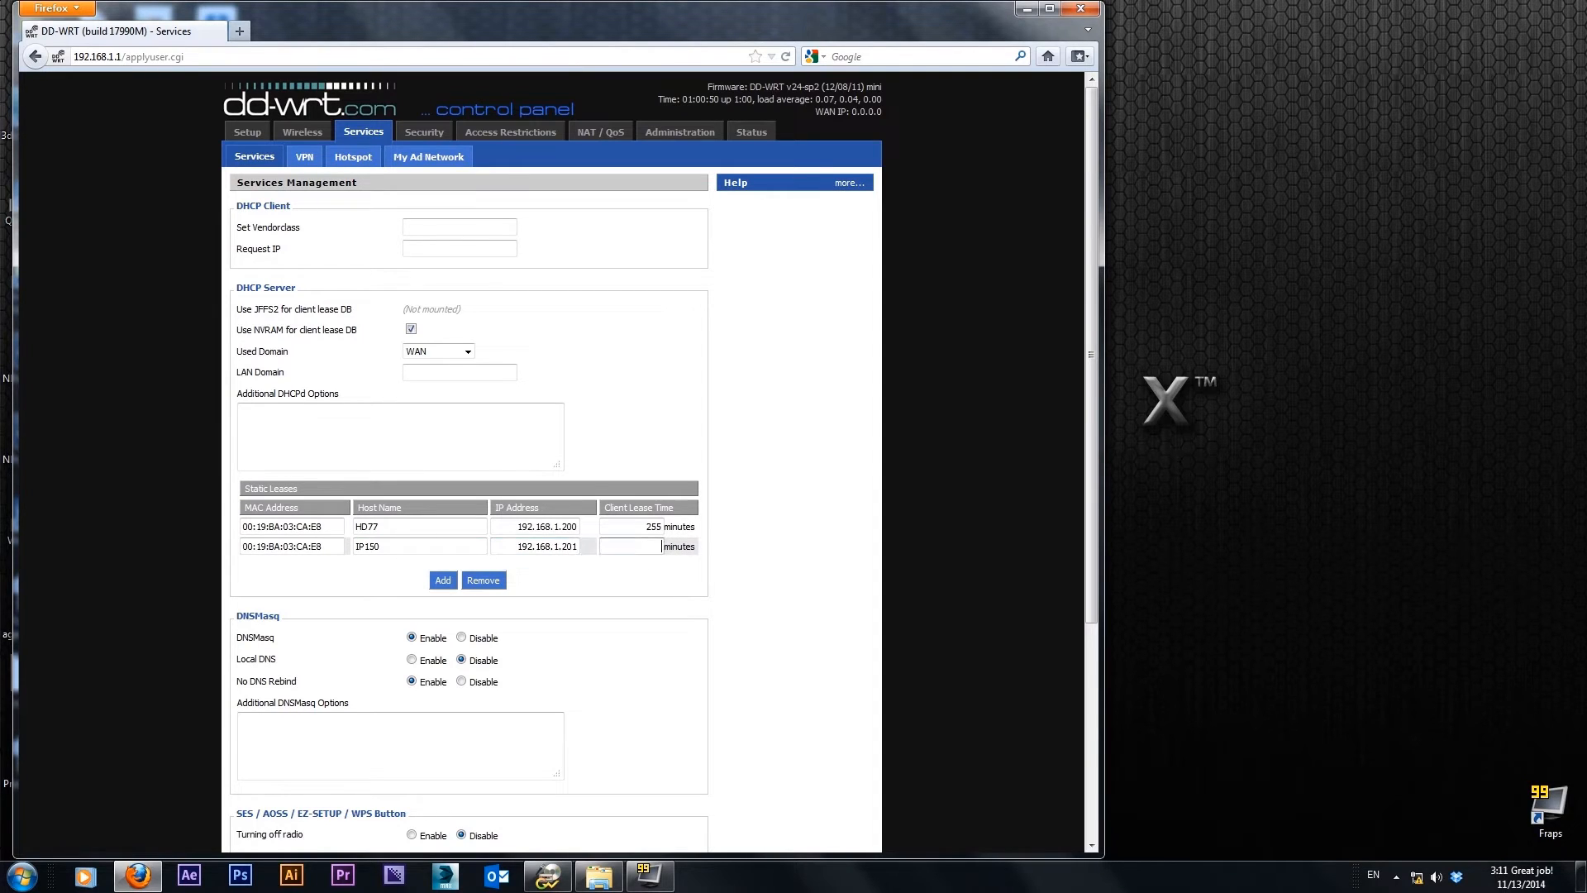
type("255")
left_click(444, 580)
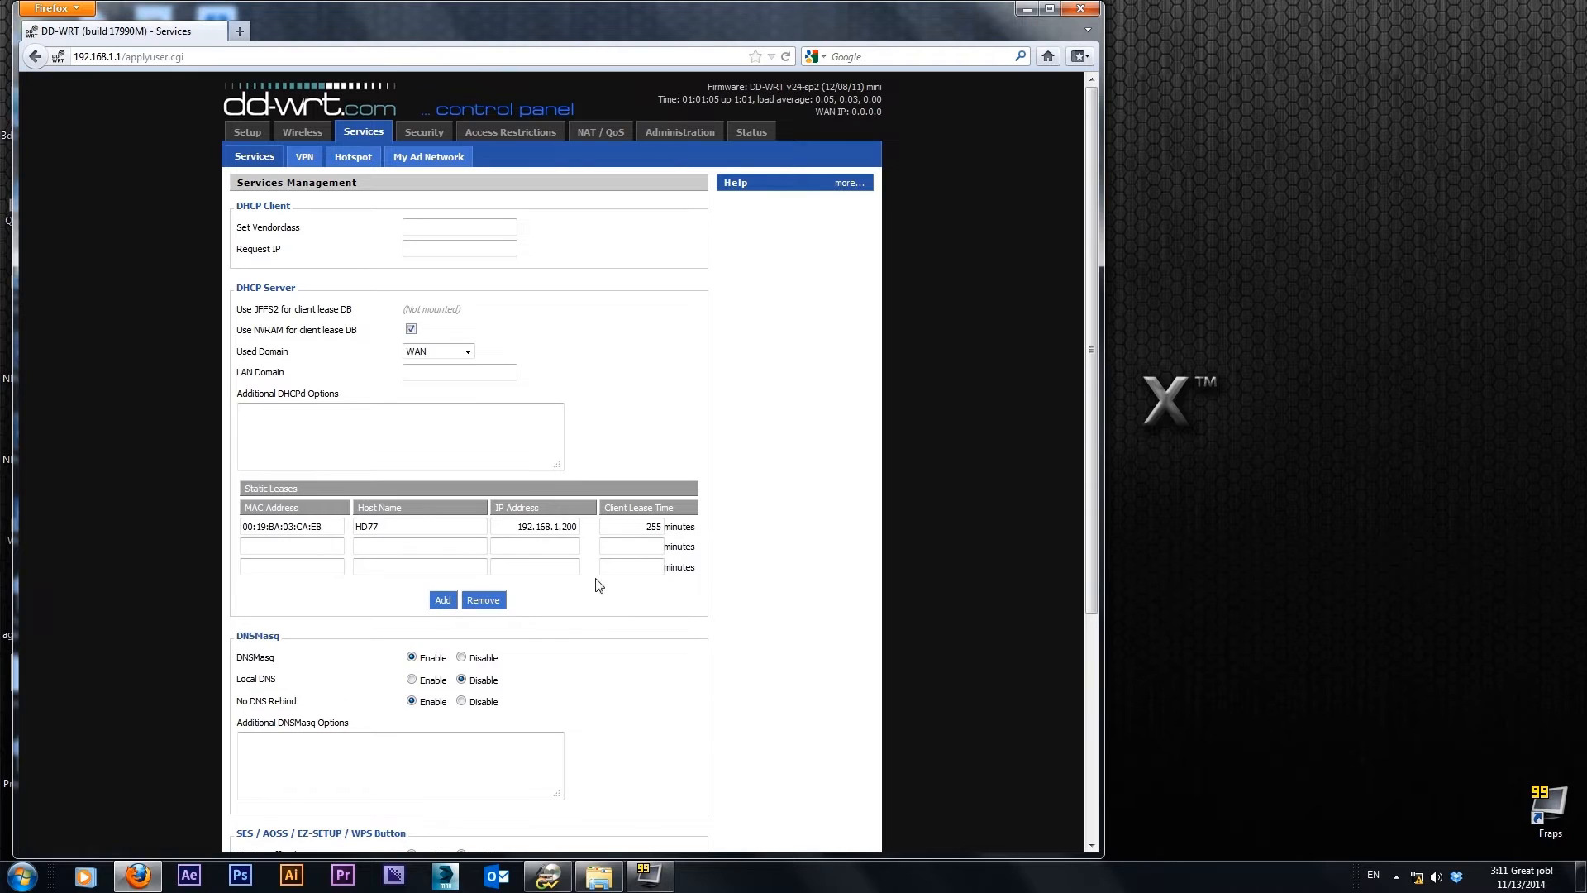
Re-enter MAC address 00:19:BA:03:CA:E8 and host name IP150 in the second lease row
left_click(281, 547)
type("00")
left_click(283, 564)
key("Tab")
type("ip150")
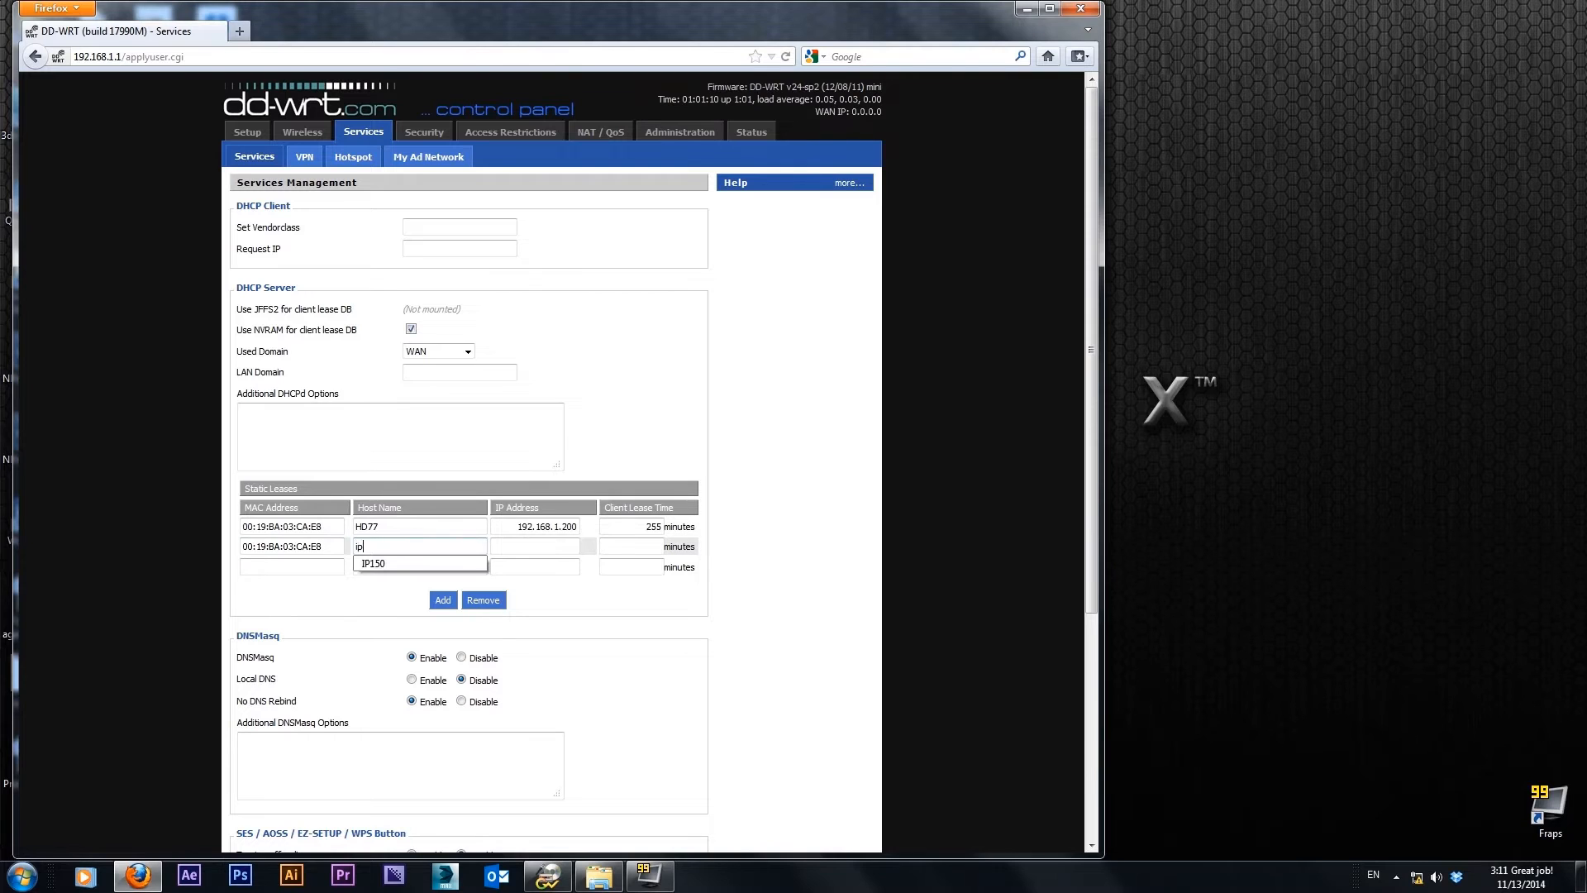
left_click(375, 563)
Set the second lease's IP address to 192.168.1.201 and its lease time to 255 minutes
key("Tab")
type("192.")
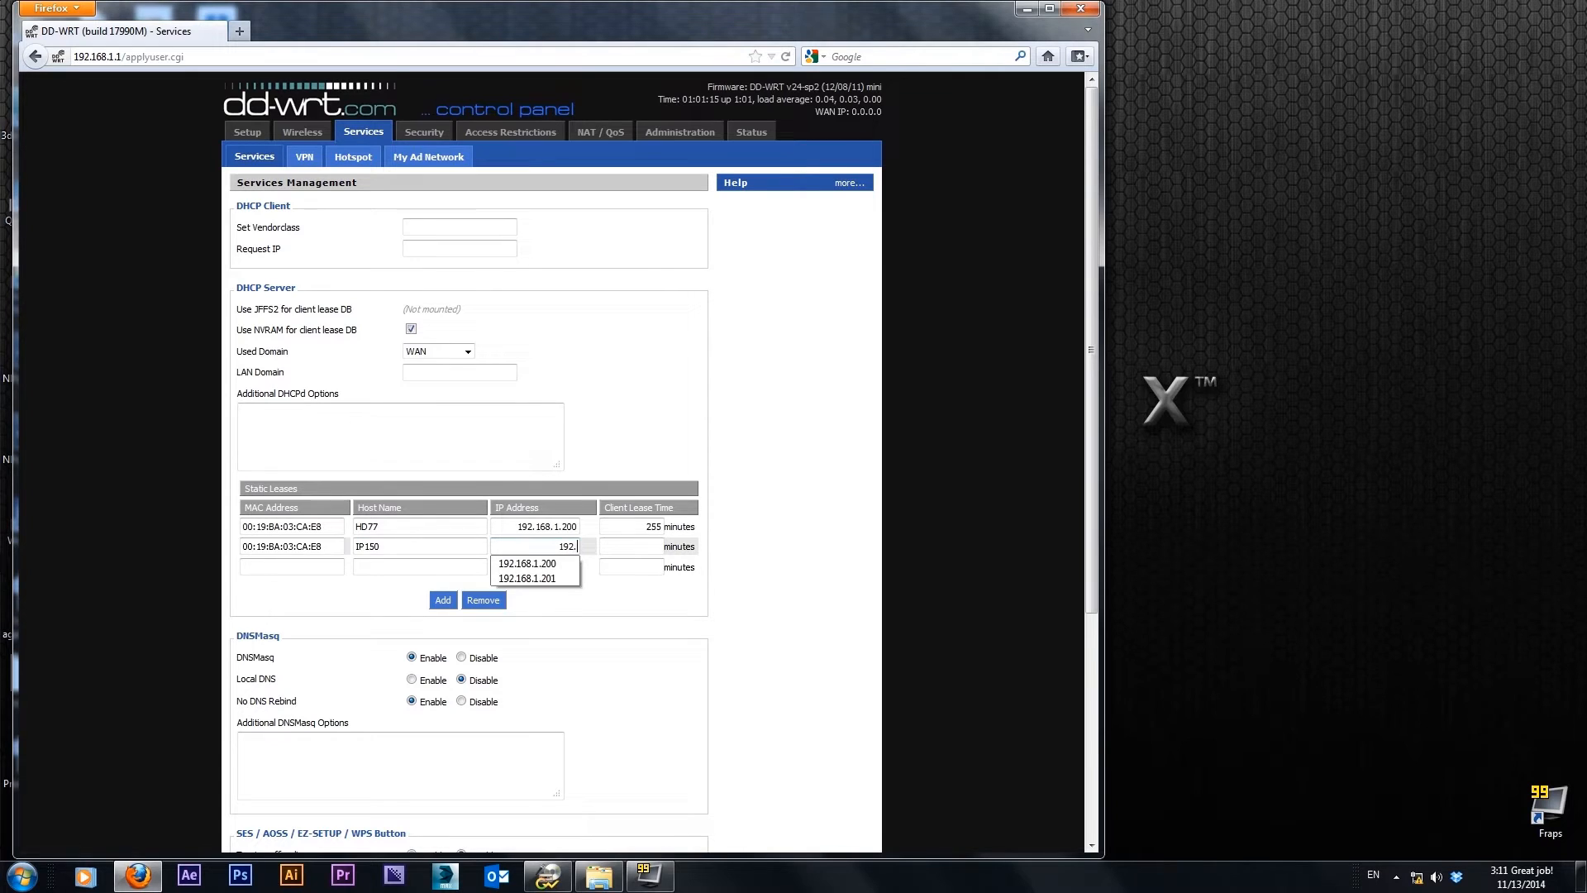
left_click(545, 579)
key("Tab")
type("255")
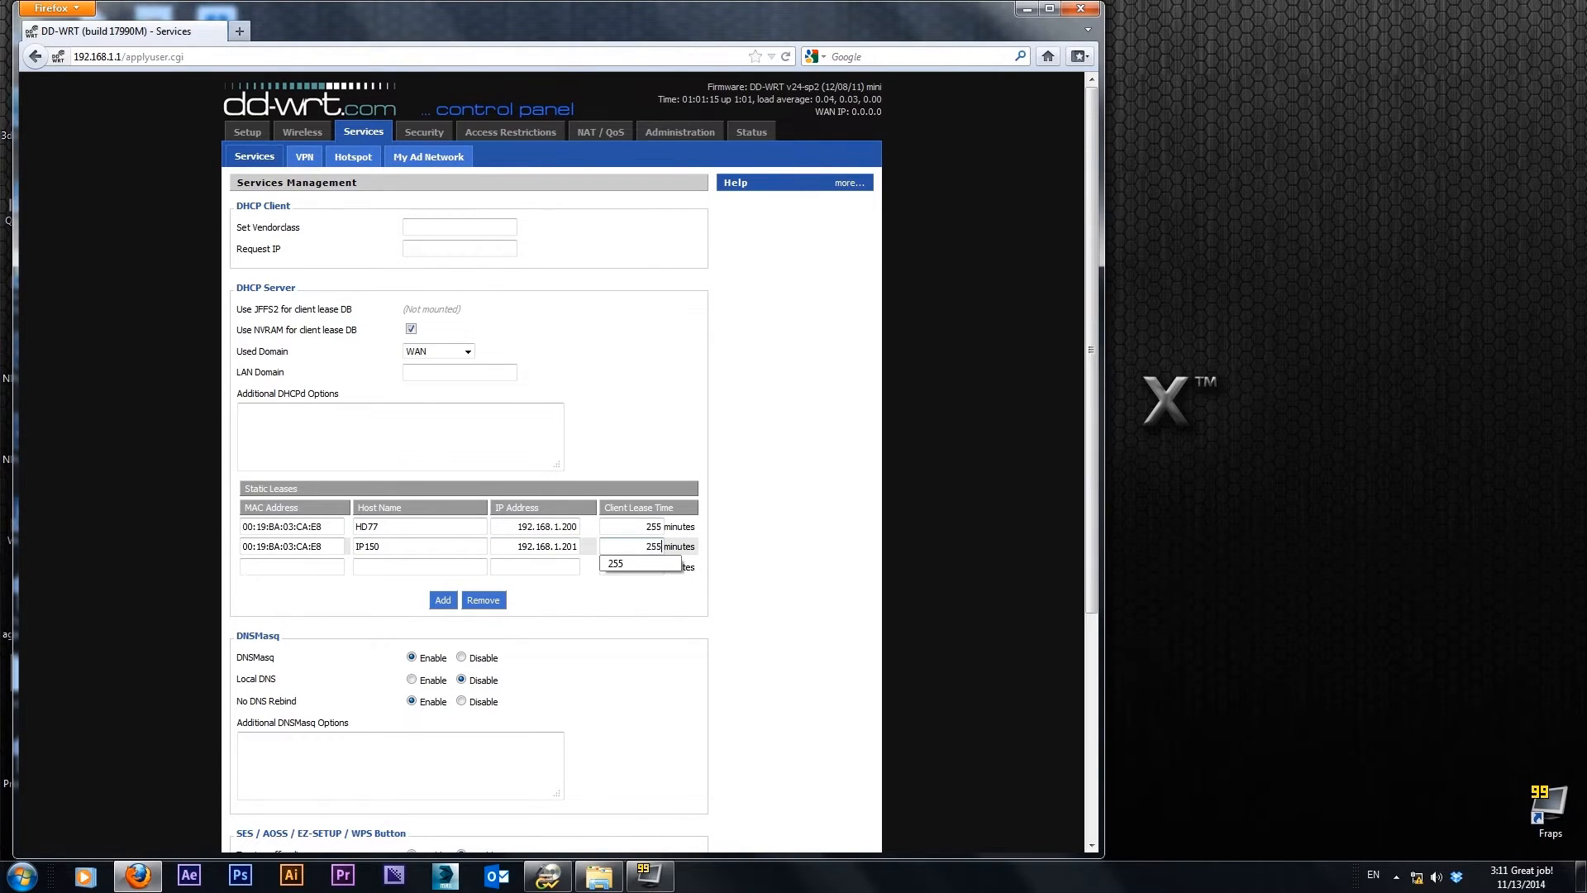
left_click(623, 562)
Save the Services settings and remove the extra blank static lease row
scroll(576, 636, "down", 4)
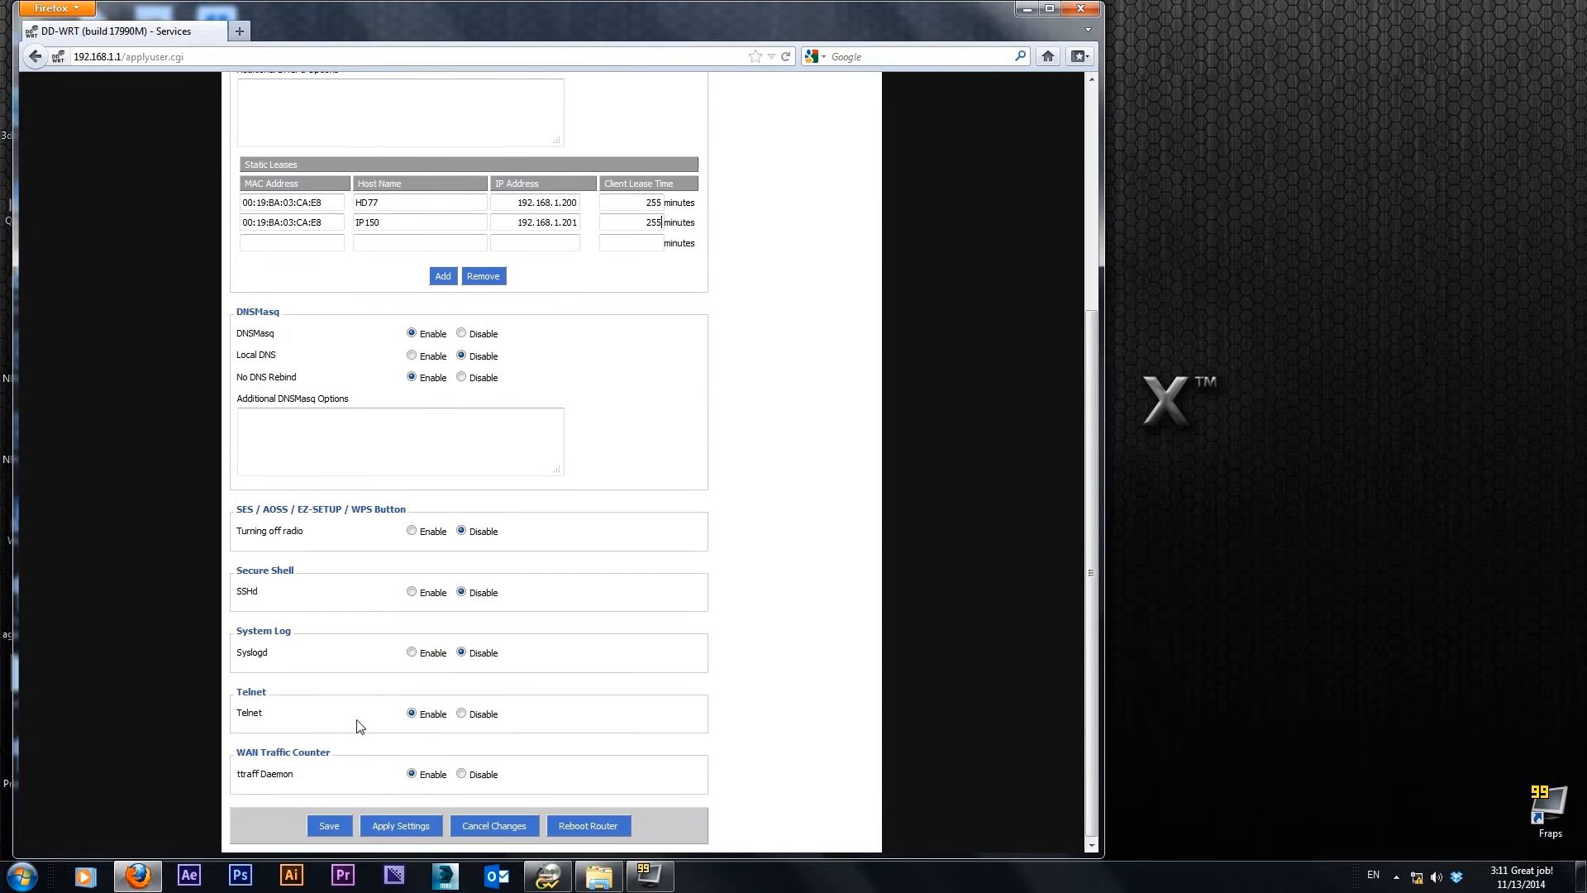
left_click(323, 827)
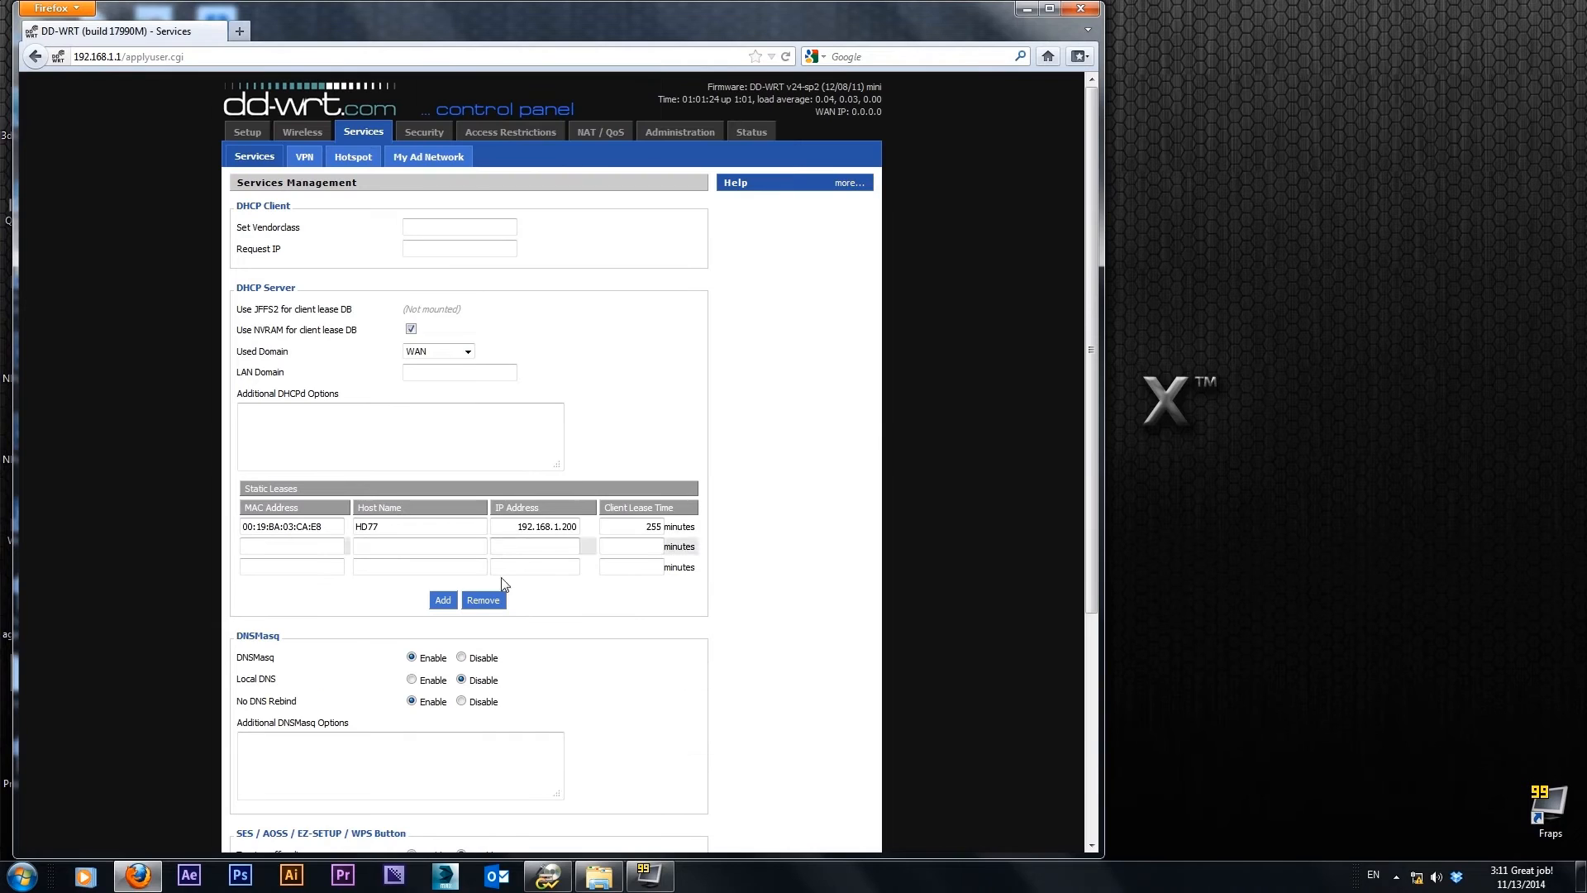
left_click(483, 601)
Enter MAC address 00:19:BA:02:E4:A4 and host name IP150 for the second static lease
left_click_drag(339, 562, 284, 556)
left_click(284, 549)
type("00")
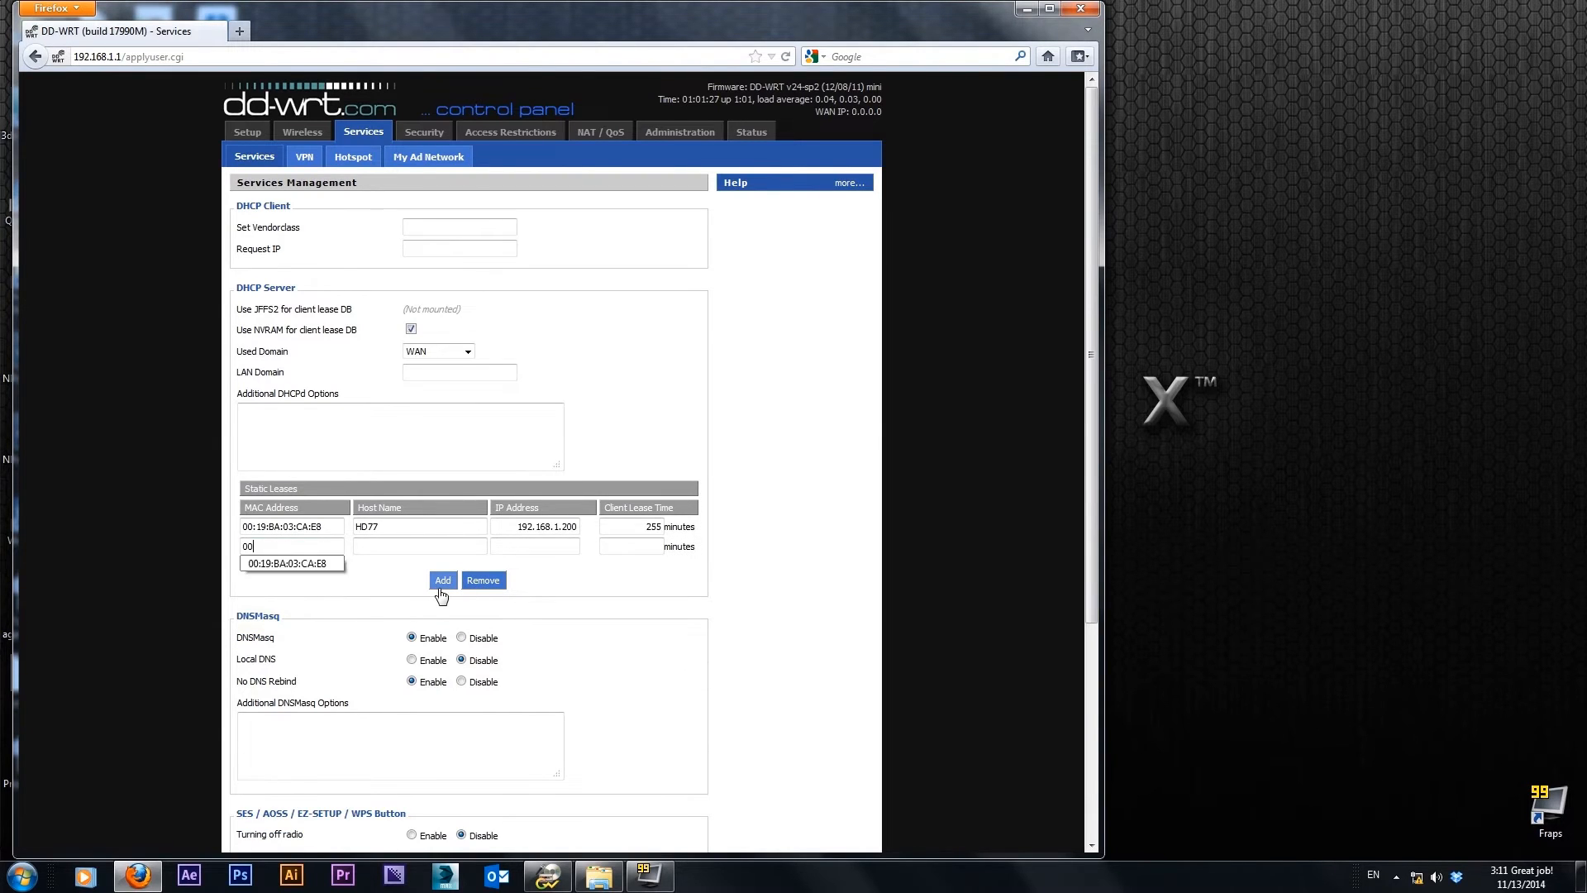
type(":19")
type(":BA:02")
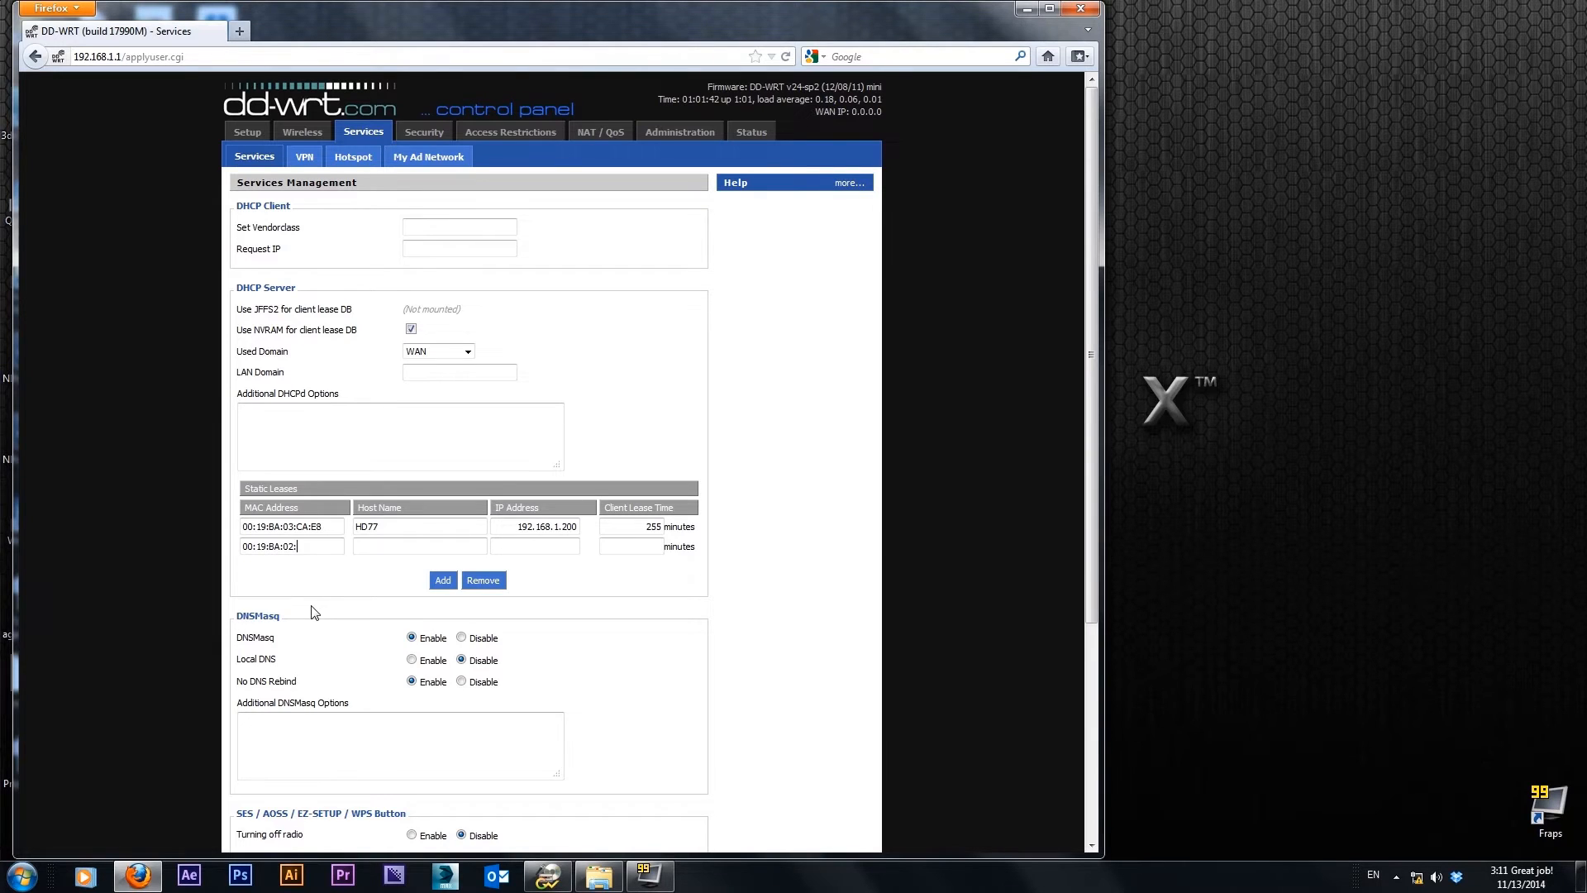
type(":E4:A")
type("4")
key("Tab")
type("IP")
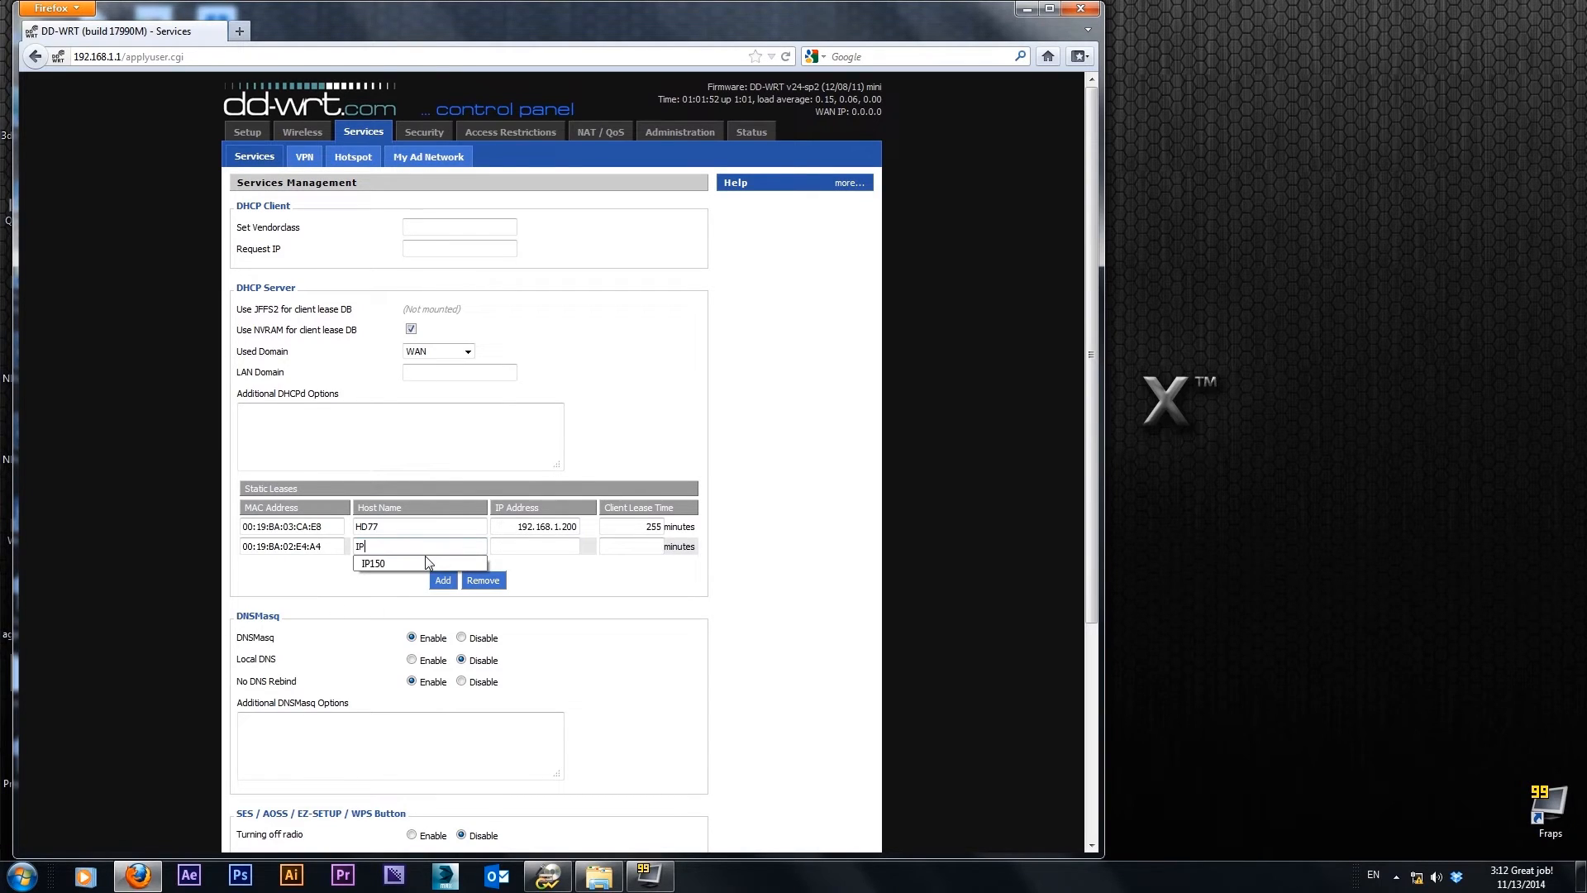
left_click(428, 563)
Assign IP address 192.168.1.201 and a 255-minute lease time to the IP150 lease, and save the settings
type("1")
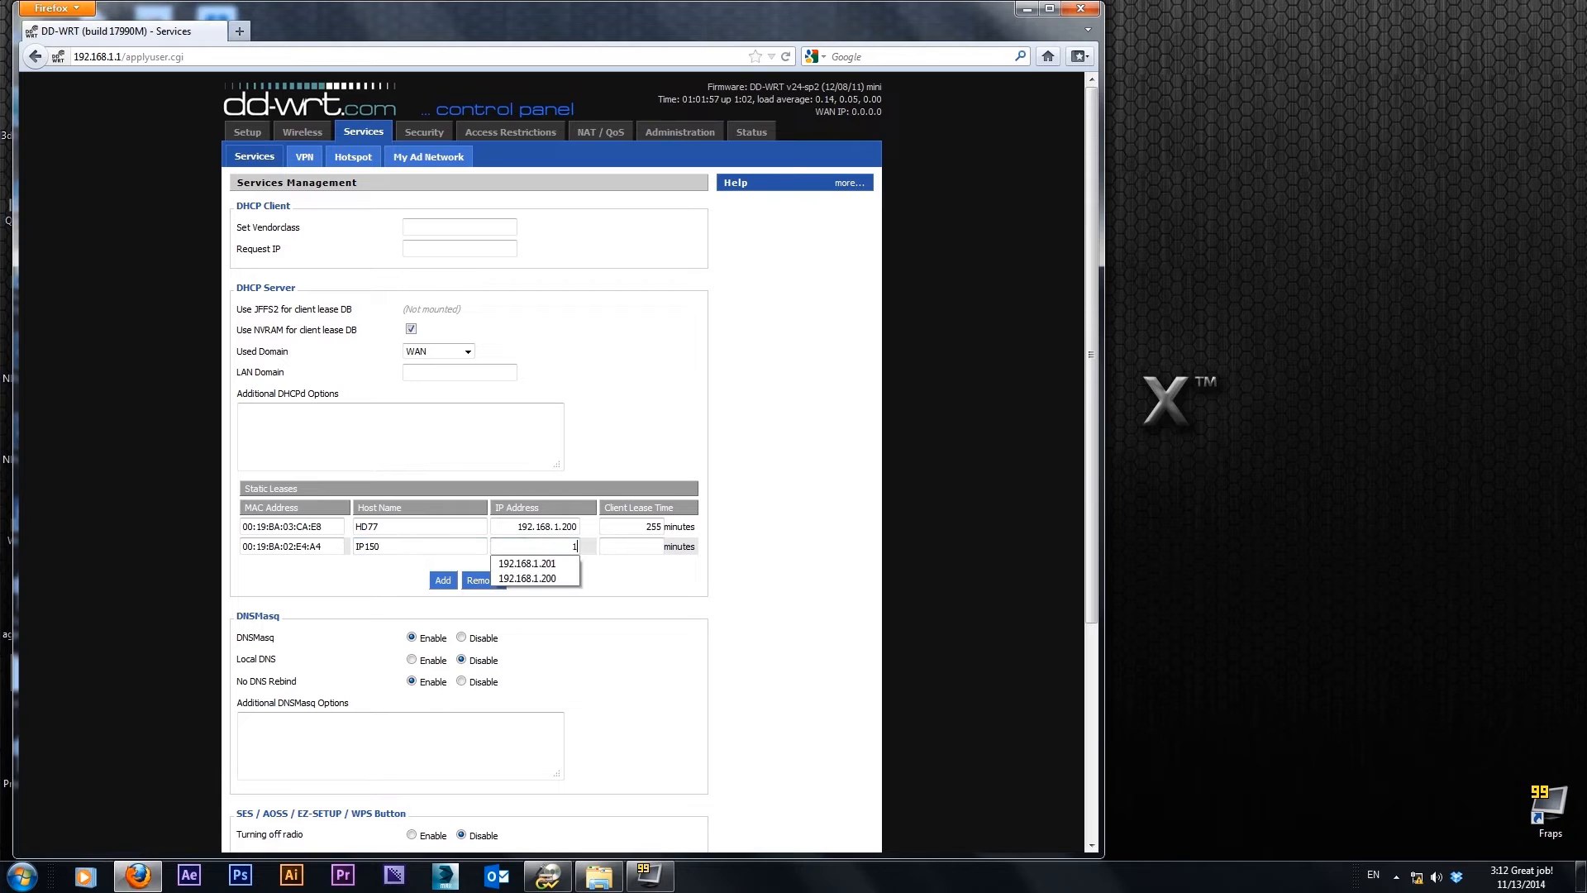
type("92.168.")
left_click(542, 568)
type("255")
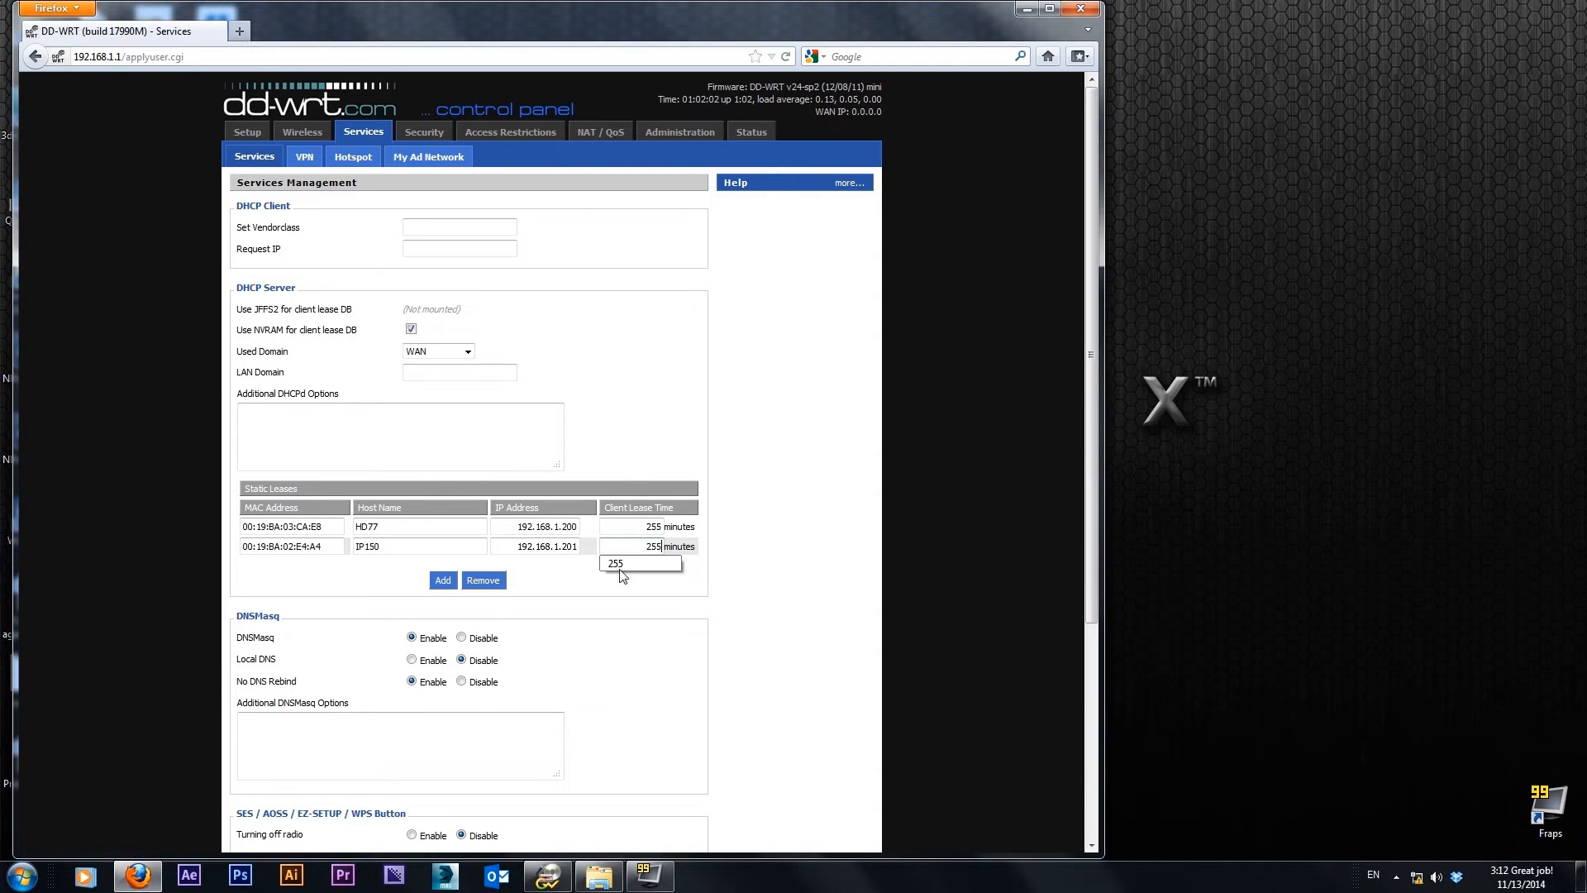
scroll(584, 612, "down", 5)
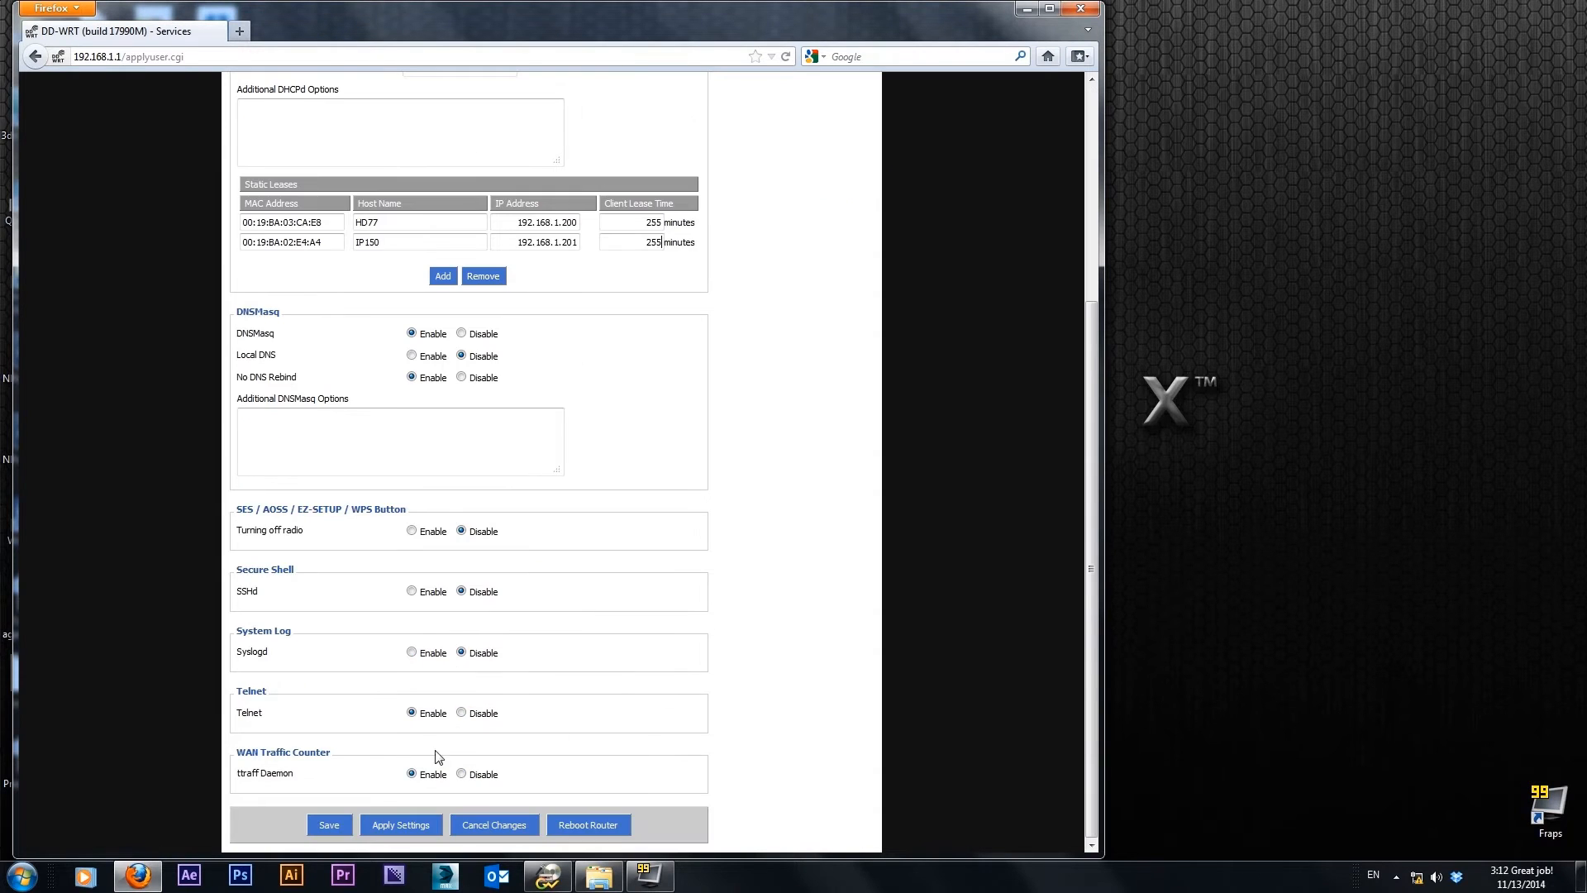
left_click(322, 824)
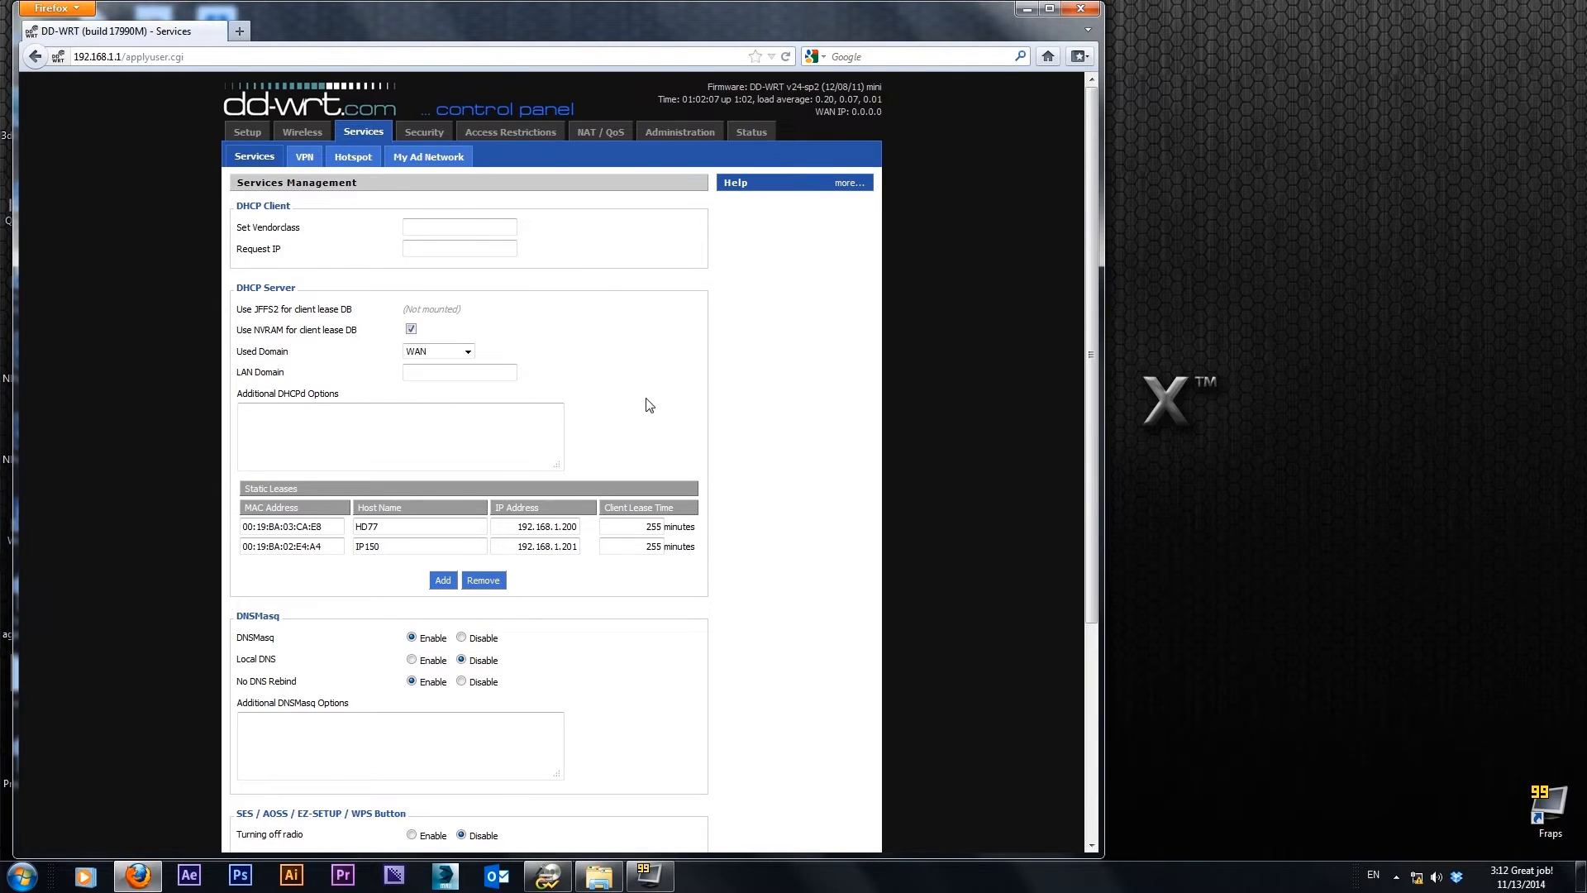
scroll(649, 405, "down", 2)
scroll(646, 399, "down", 4)
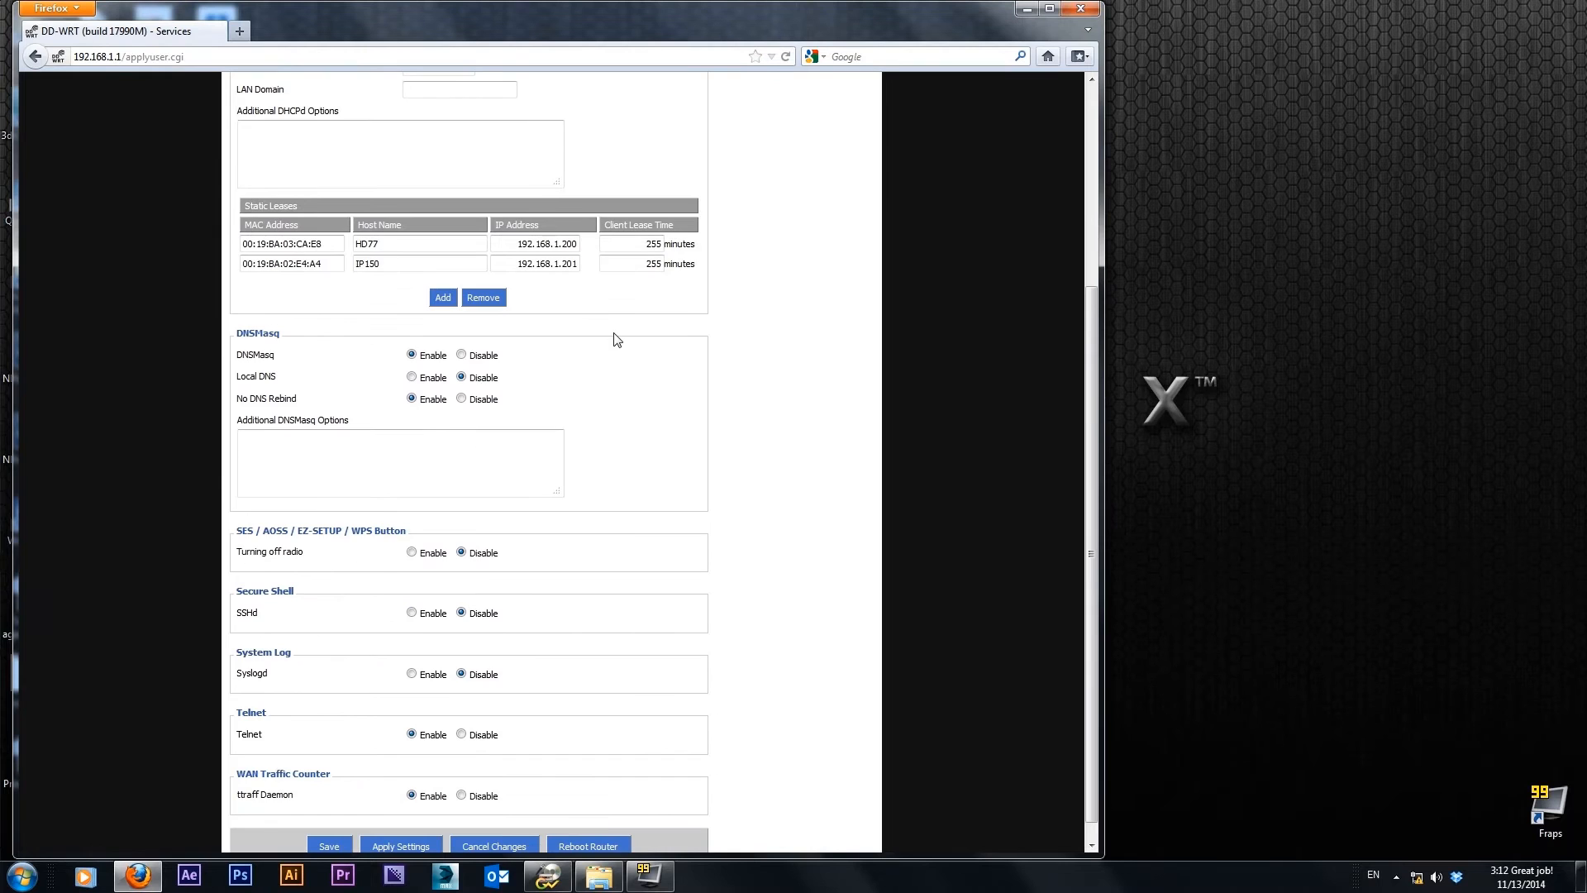
scroll(616, 340, "up", 6)
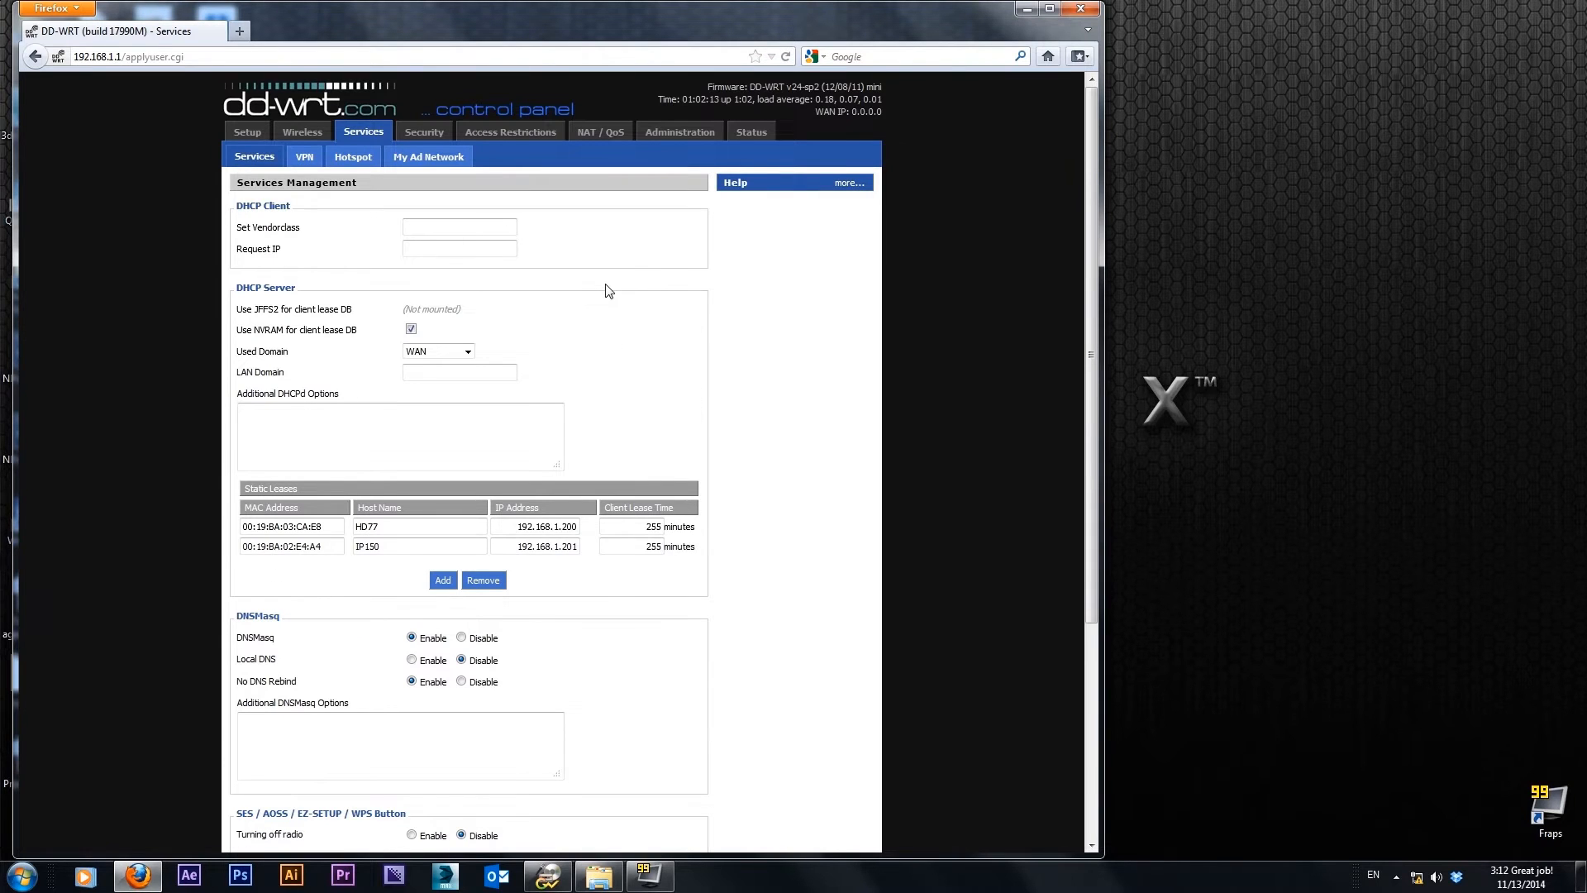
Open the NAT port forwarding settings and name the first rule HD77 with protocol Both
left_click(598, 134)
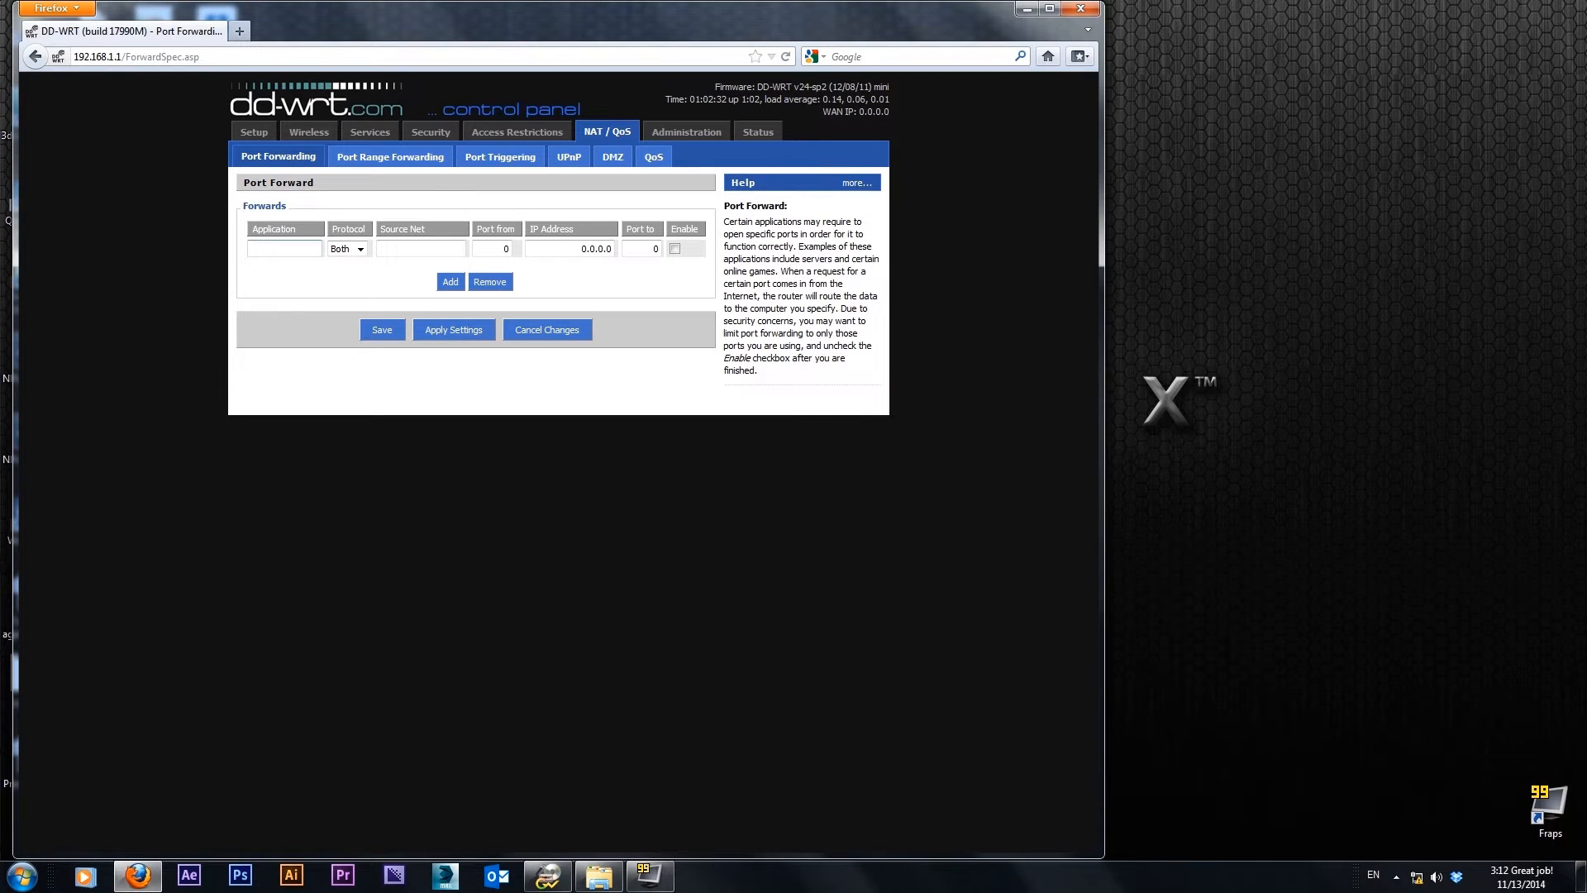
type("HD77")
left_click(362, 250)
left_click(361, 250)
left_click(361, 250)
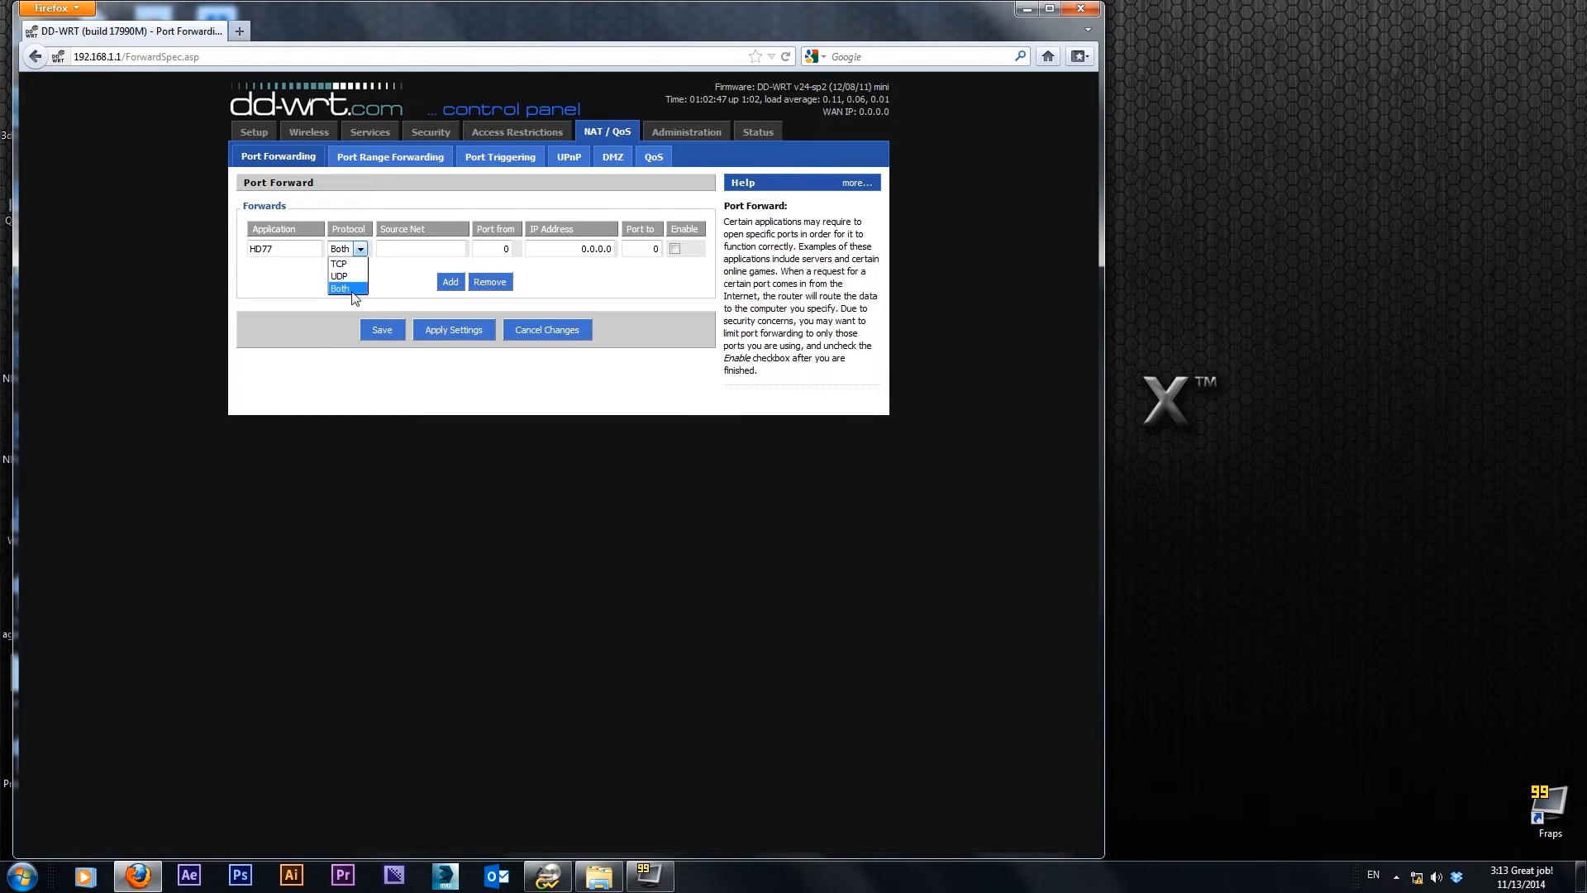
left_click(354, 288)
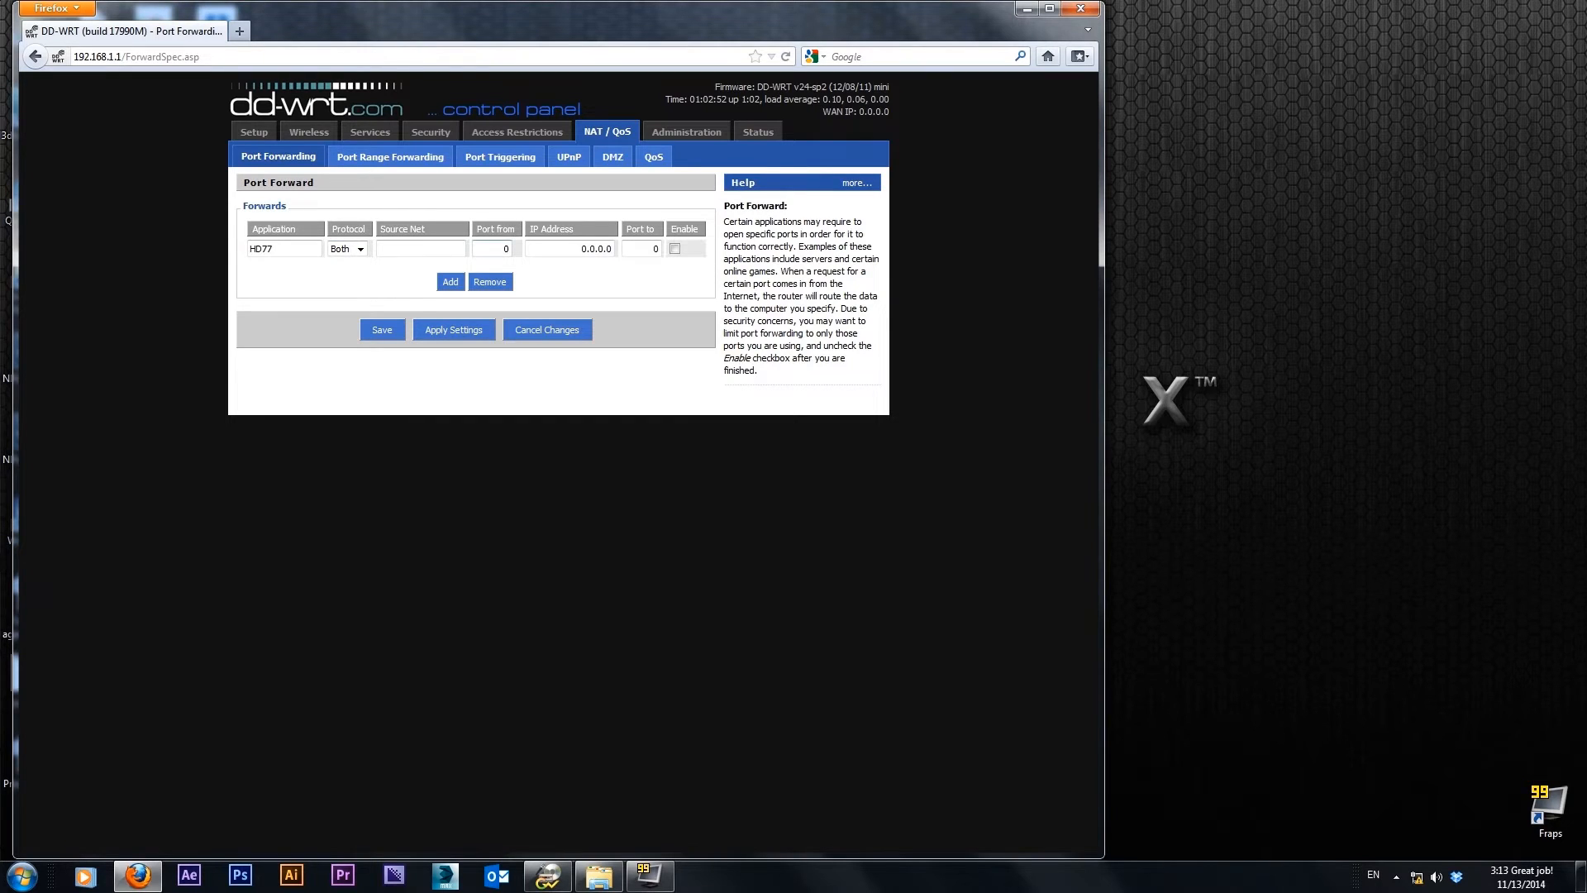
Set the HD77 rule's source port to 10500 and its destination IP address to 192.168.1.201
left_click(420, 250)
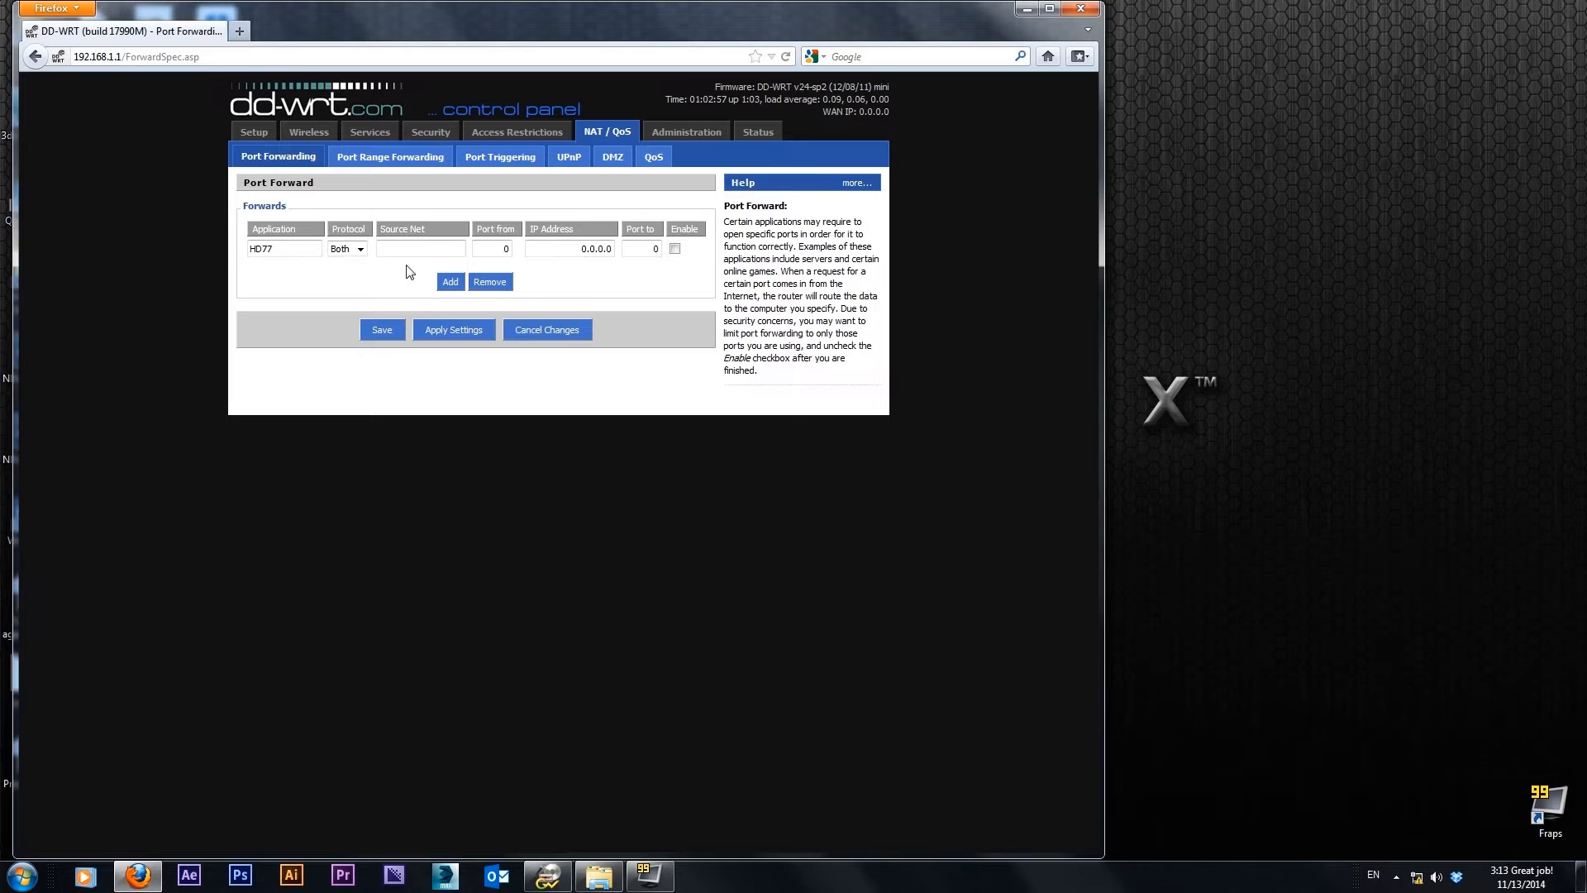
triple_click(584, 249)
key("shift+Tab")
type("10500")
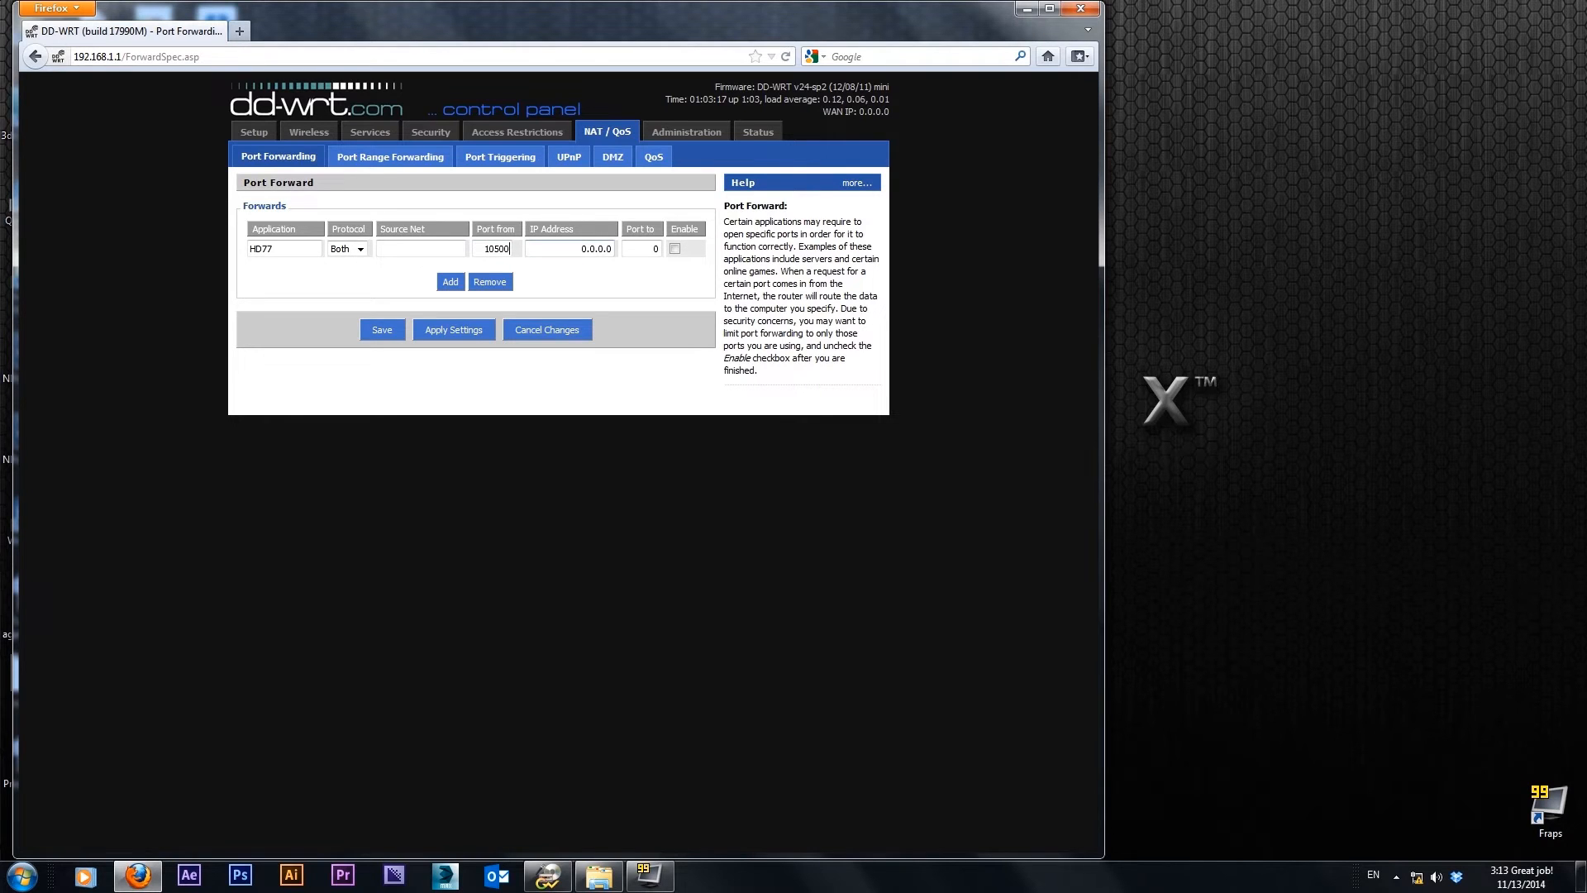
key("Tab")
type("192.168.1.201")
Set the HD77 rule's destination port to 10500, enable the rule, and apply the settings
key("Tab")
type("10500")
left_click(675, 248)
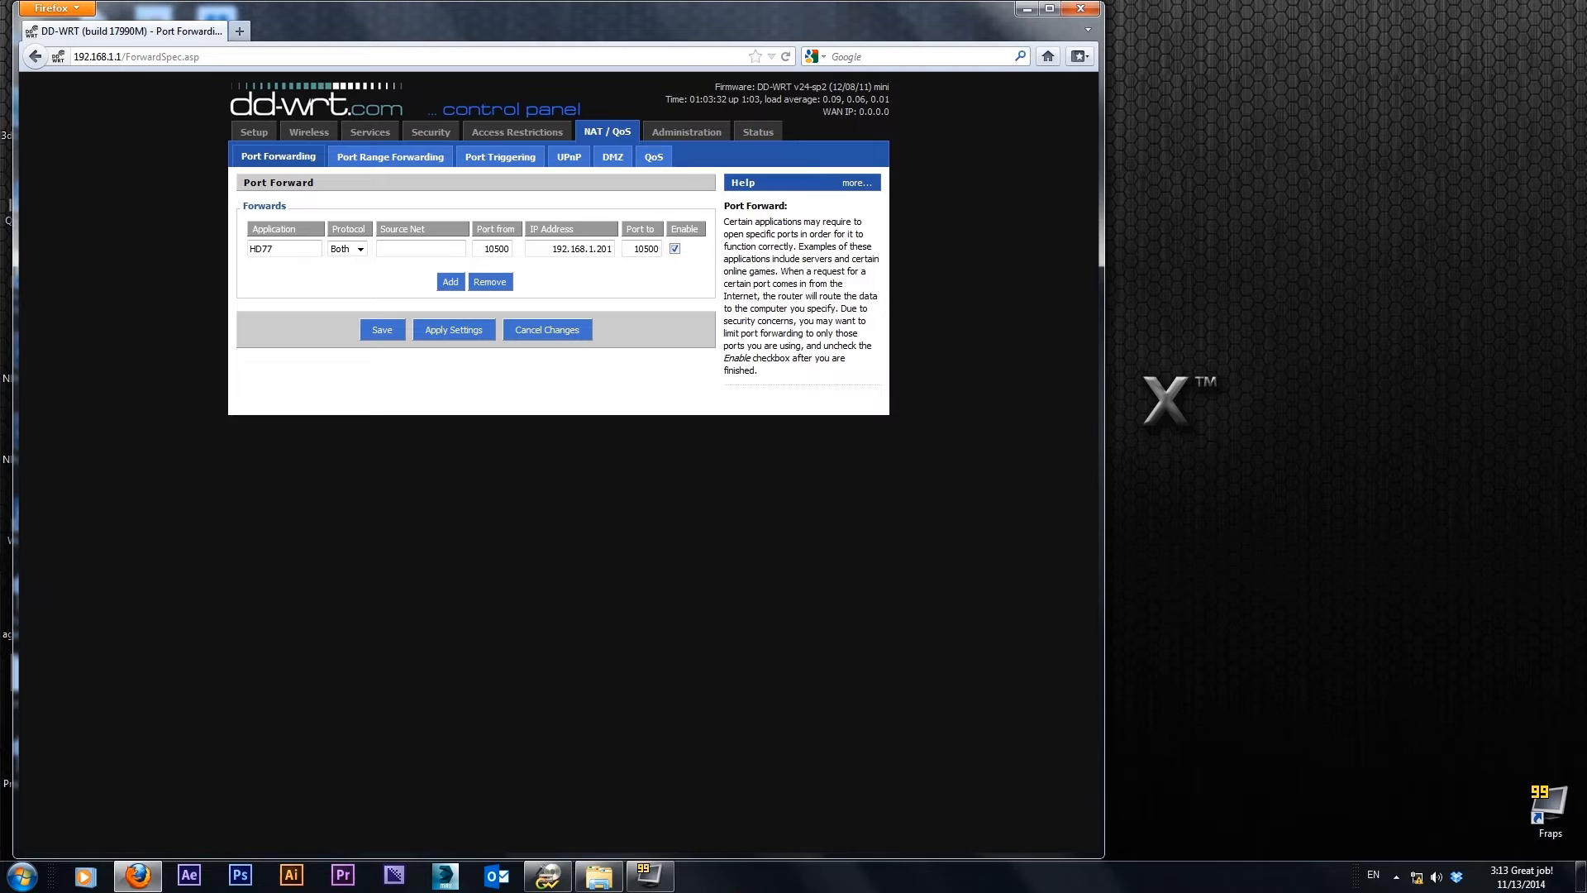
left_click(462, 330)
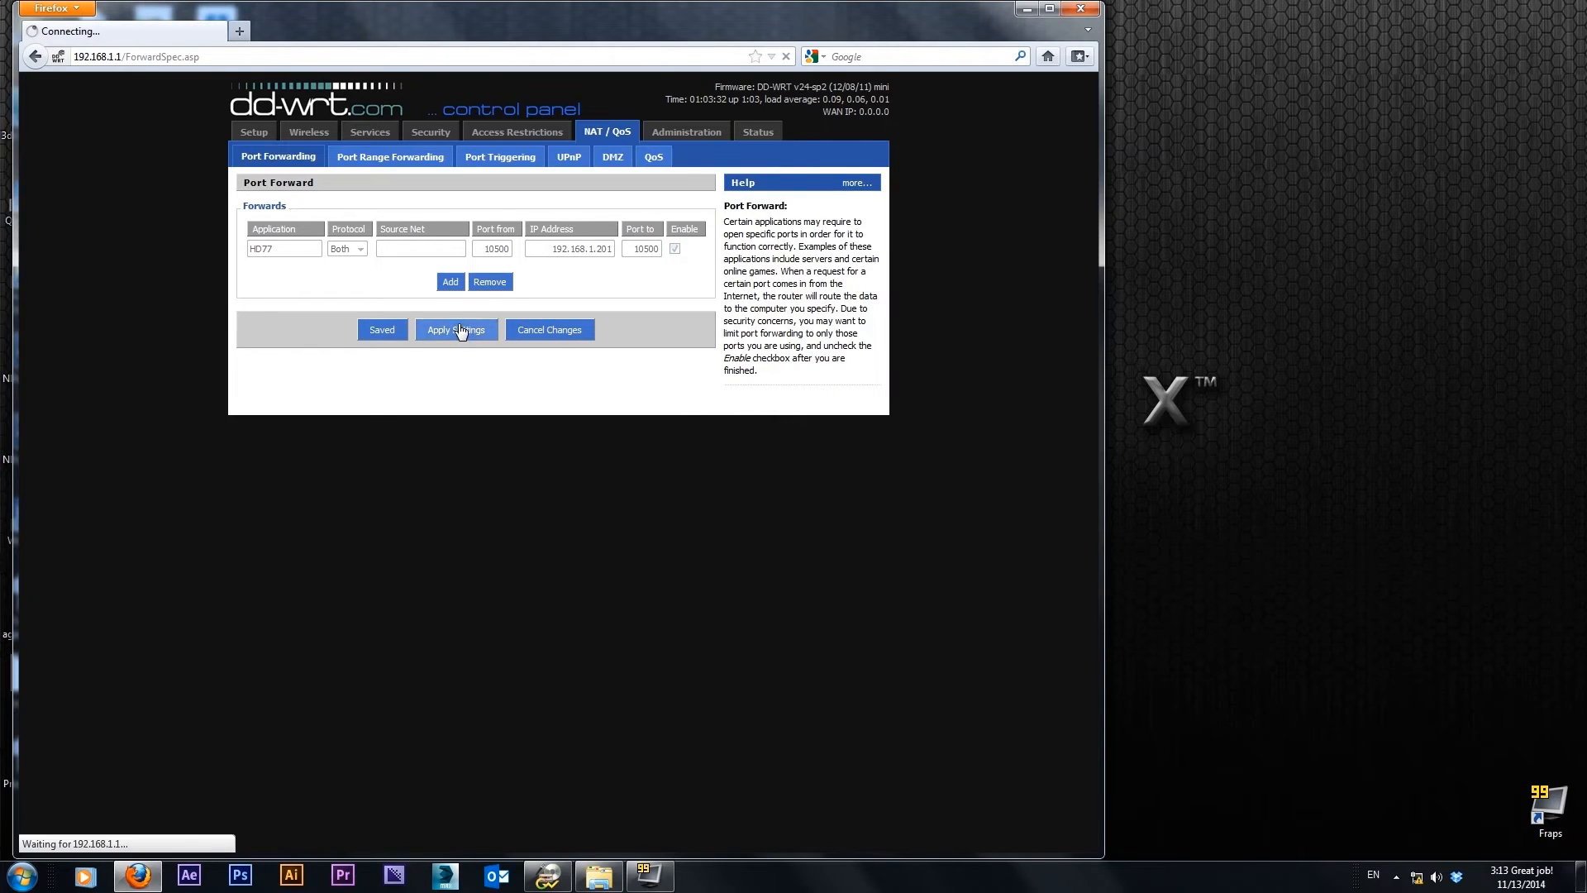
Add a second port forwarding rule named IP150 with source port 10501
left_click(451, 282)
left_click(281, 269)
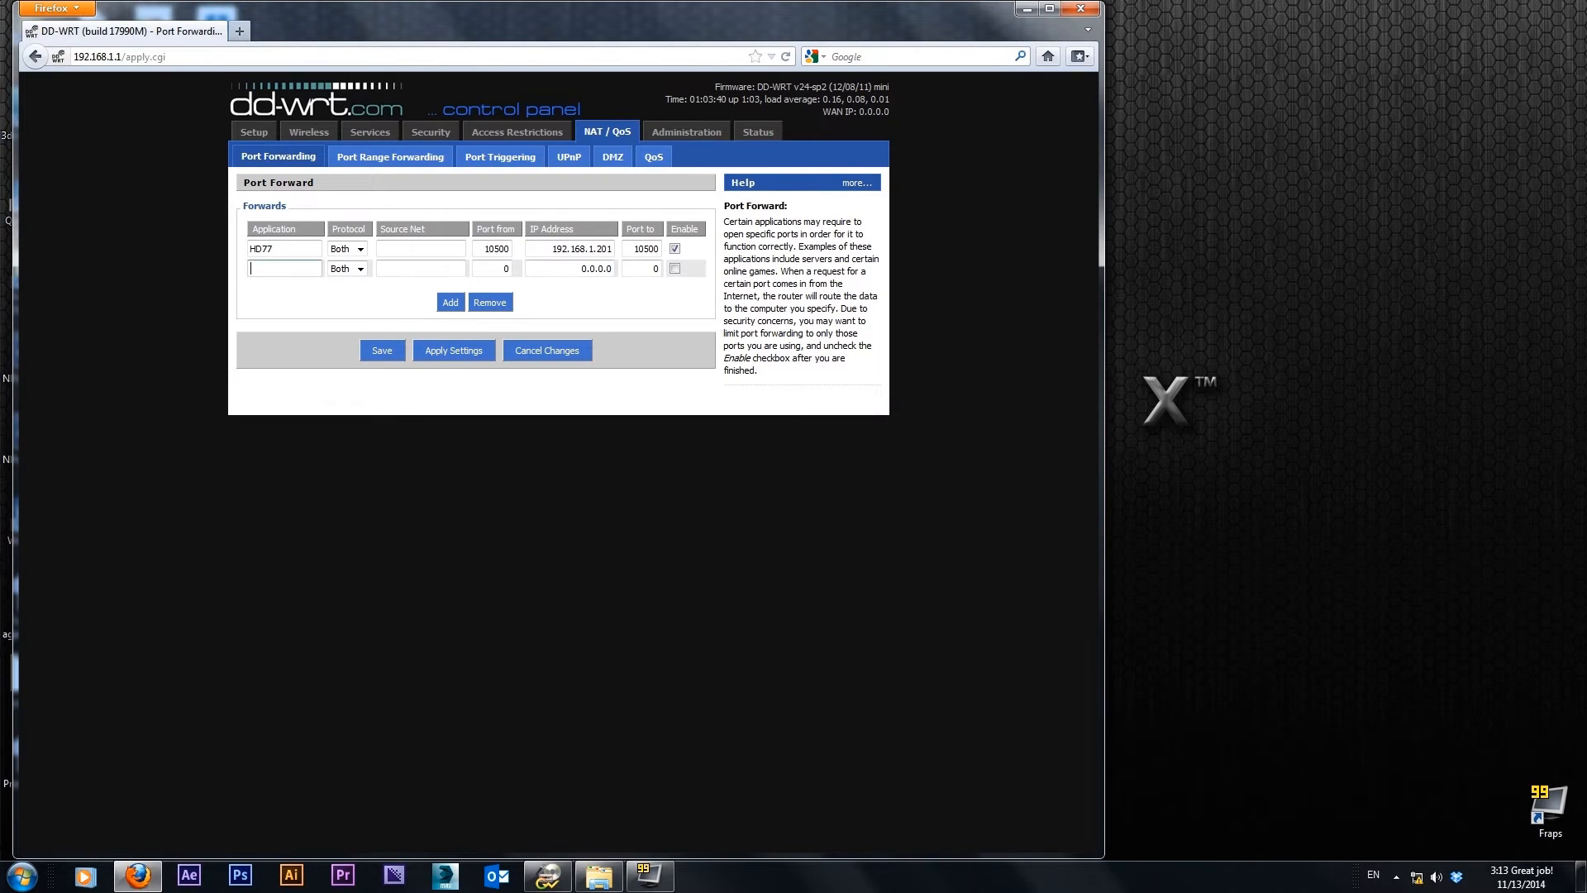
type("IP150")
left_click(497, 269)
key("Delete")
type("10501")
Point the IP150 rule to 192.168.1.200 with destination port 10501, enable it, and save the settings
key("Tab")
type("192.168.1.200")
key("Tab")
type("10500")
key("BackSpace")
type("1")
left_click(674, 269)
left_click(382, 351)
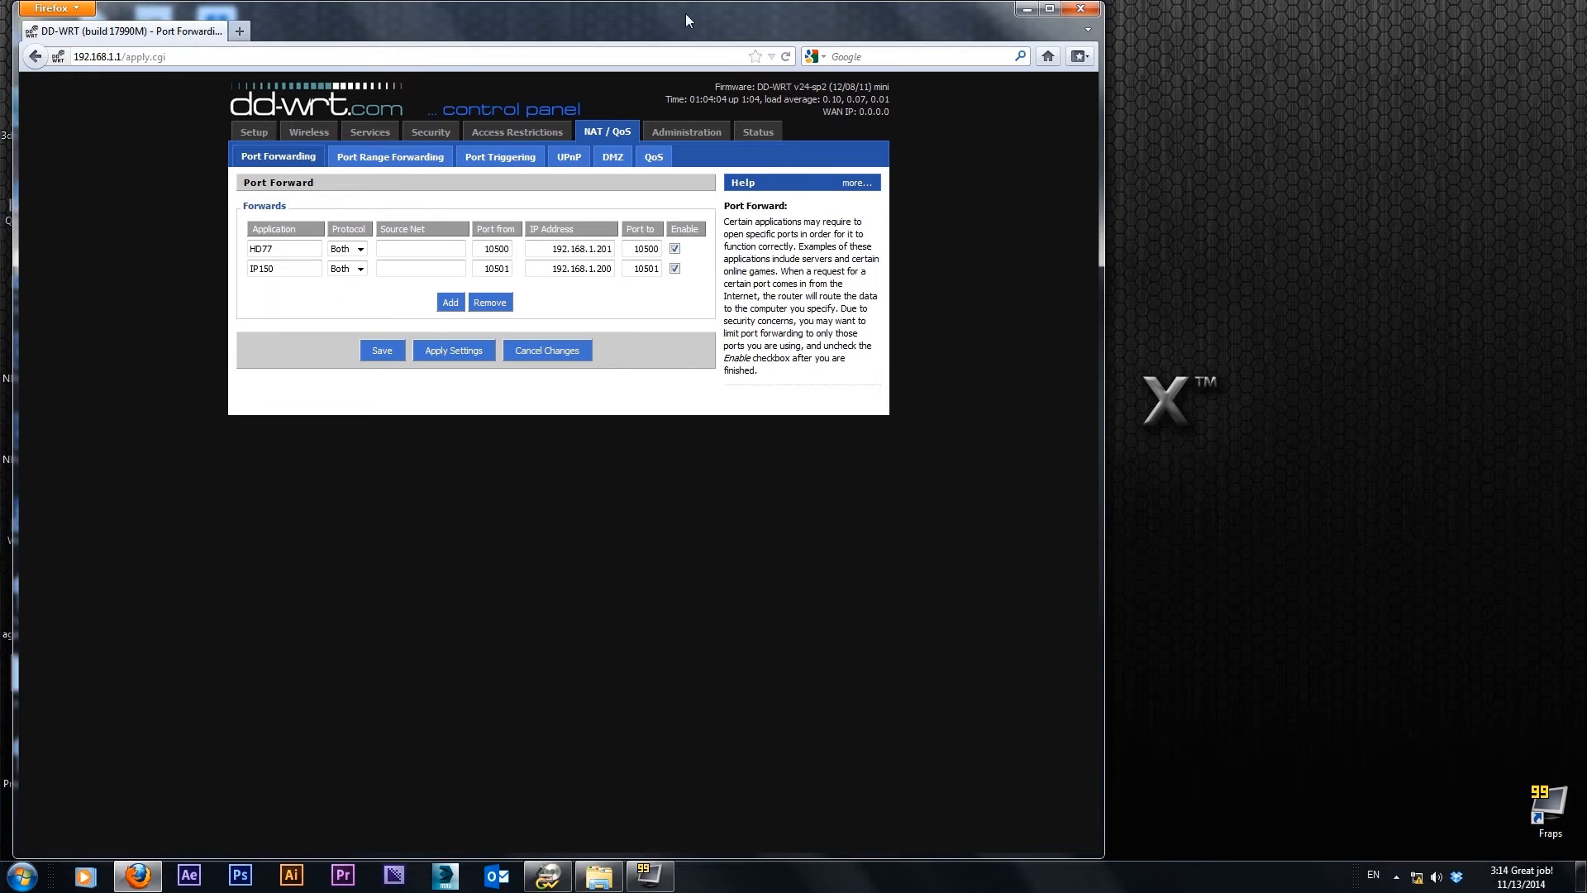
Close the browser and log in to BabyWare as Admin with the account password
left_click_drag(691, 22, 766, 22)
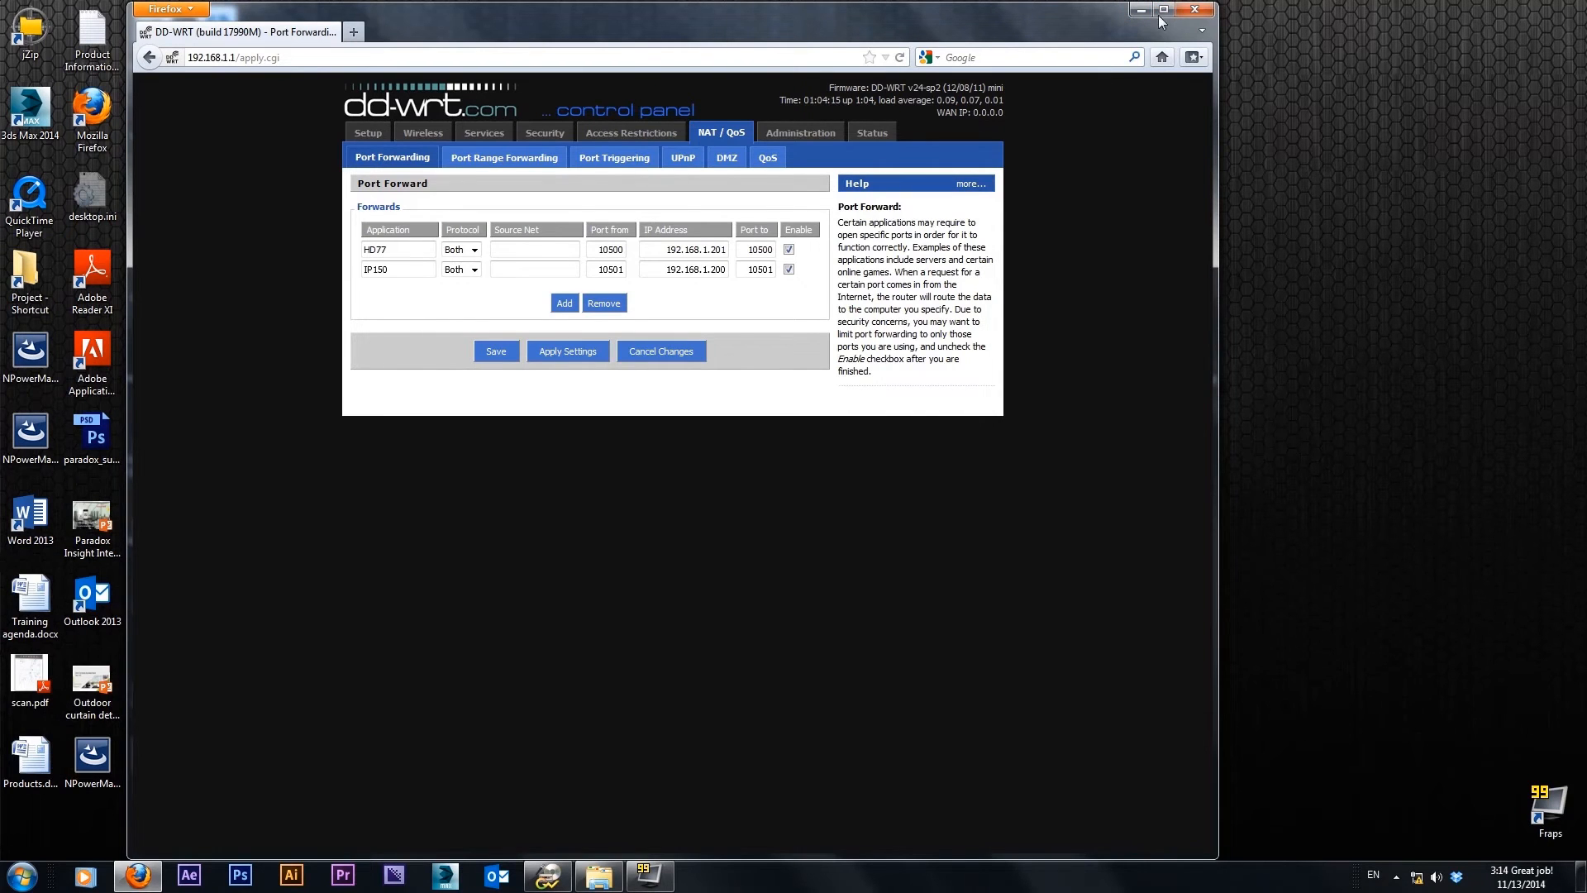
left_click(1195, 10)
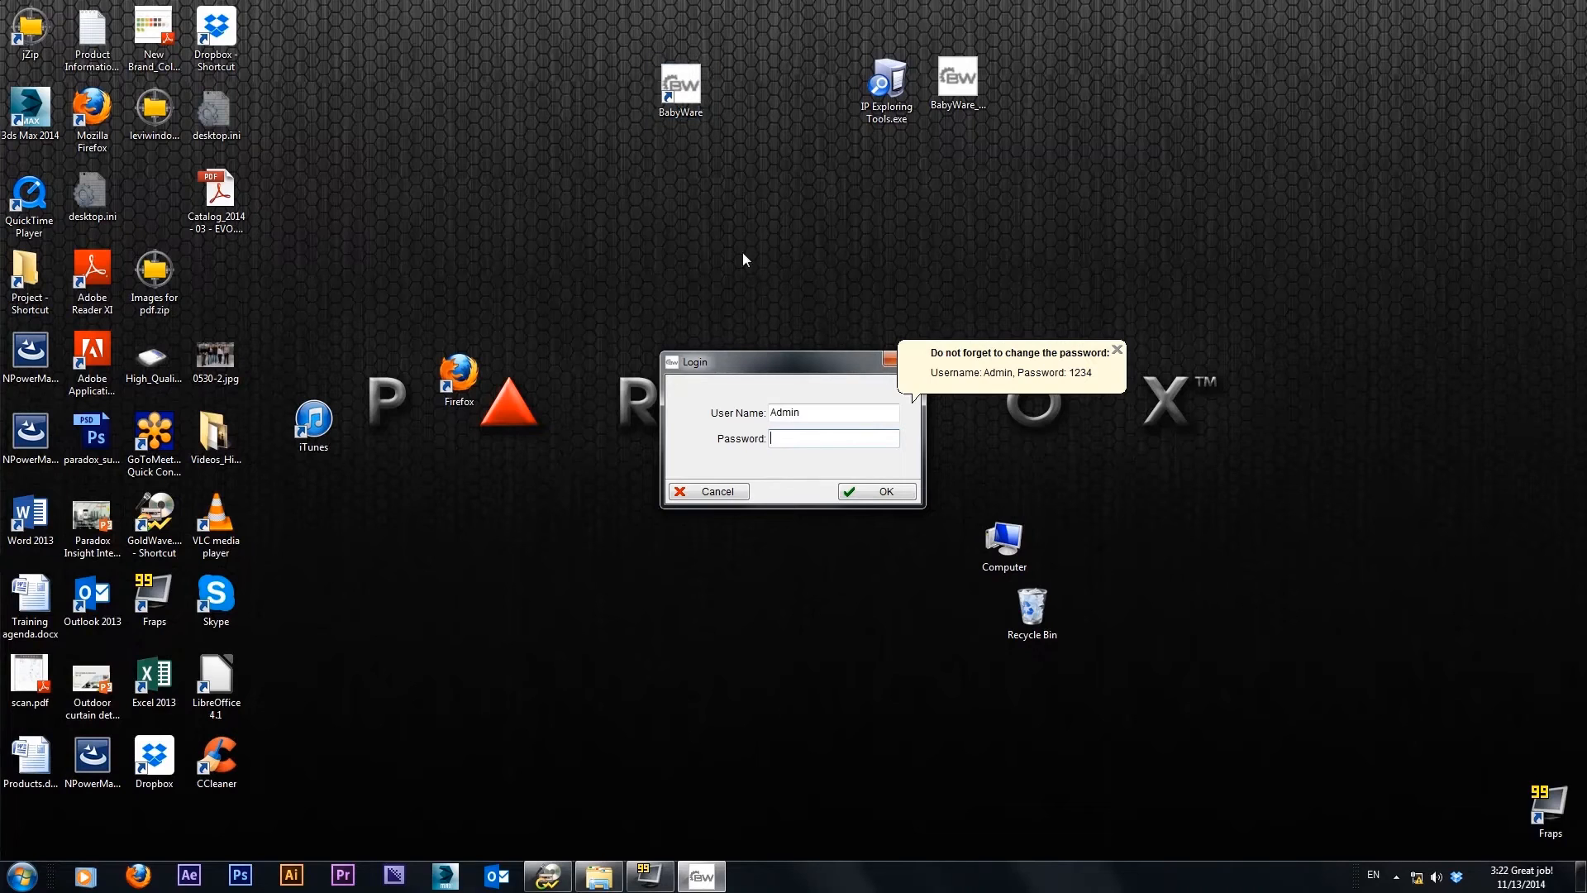
type("1234")
key("Return")
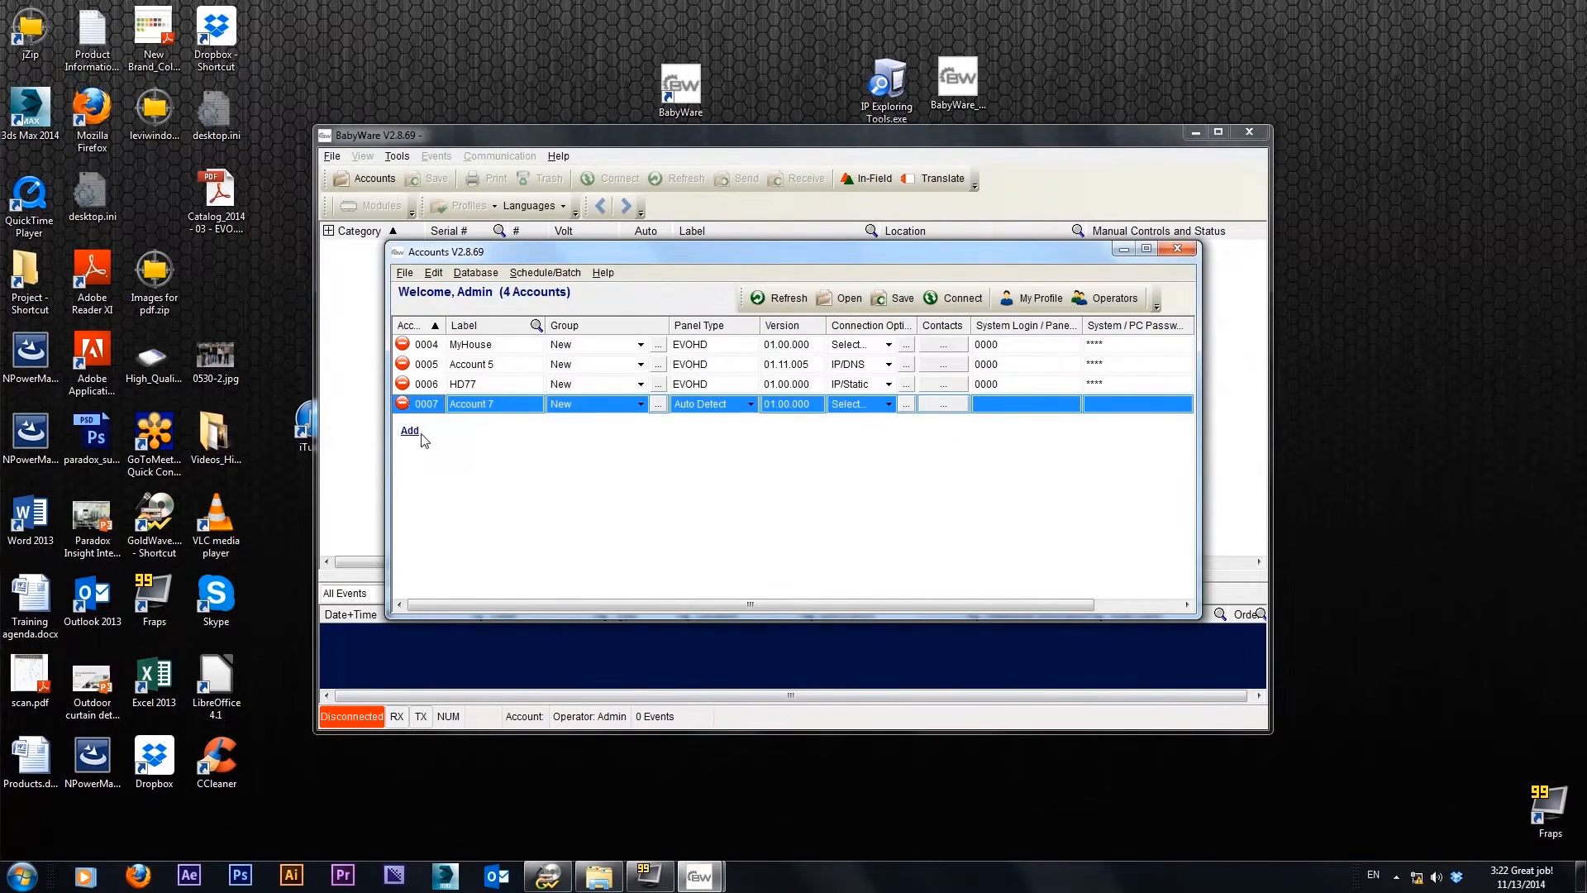
Add a new account labelled Insight 2 and set its panel type to EVOHD
left_click(411, 432)
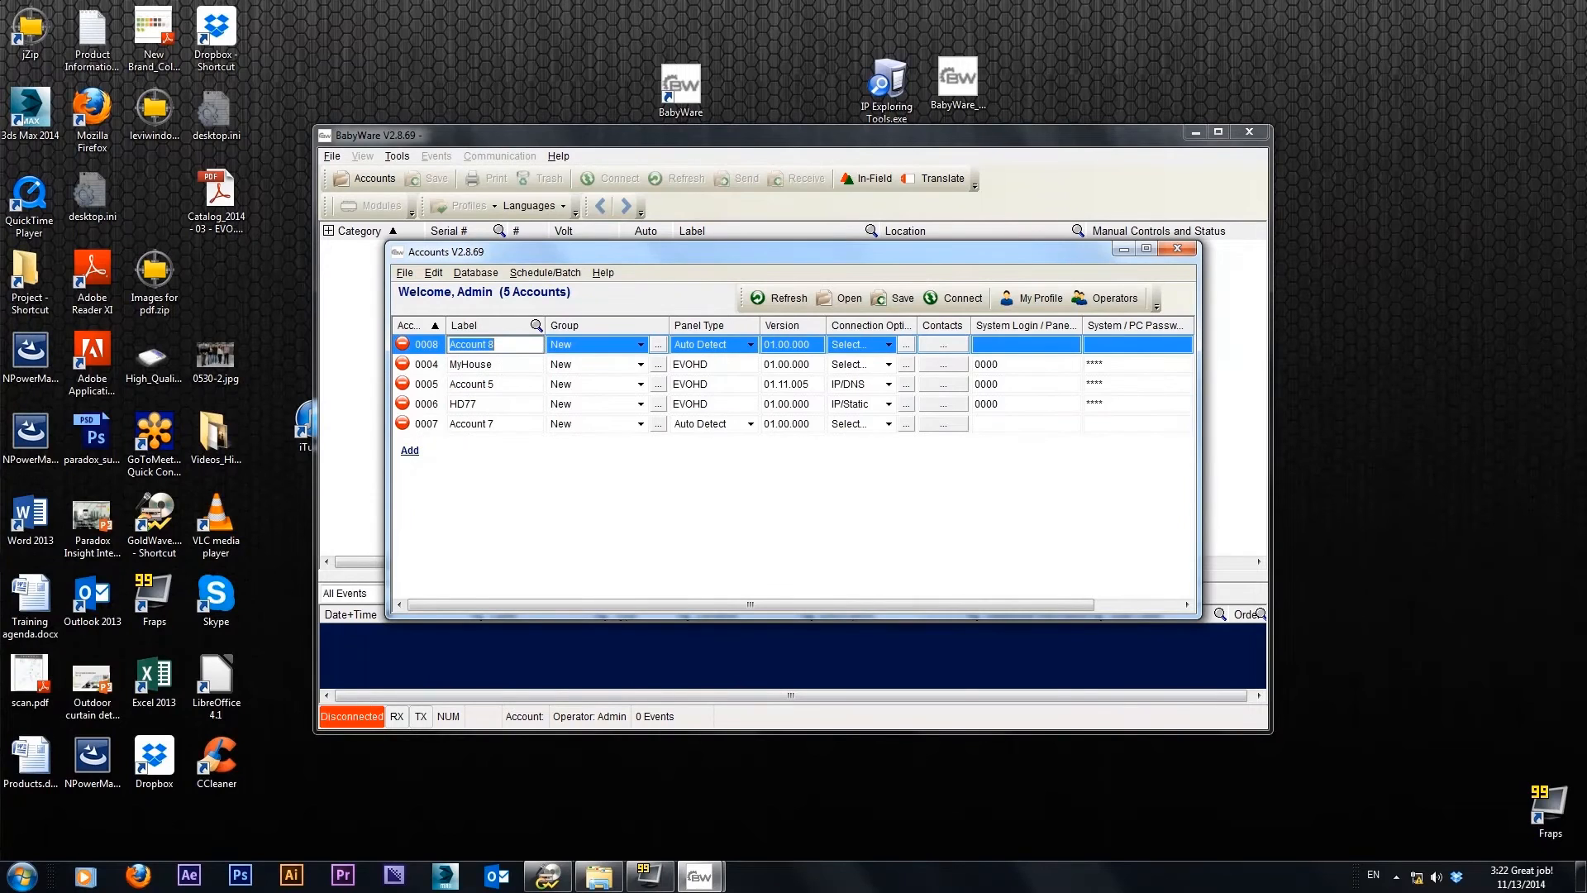
left_click_drag(496, 345, 444, 347)
type("Insight 2")
left_click(751, 346)
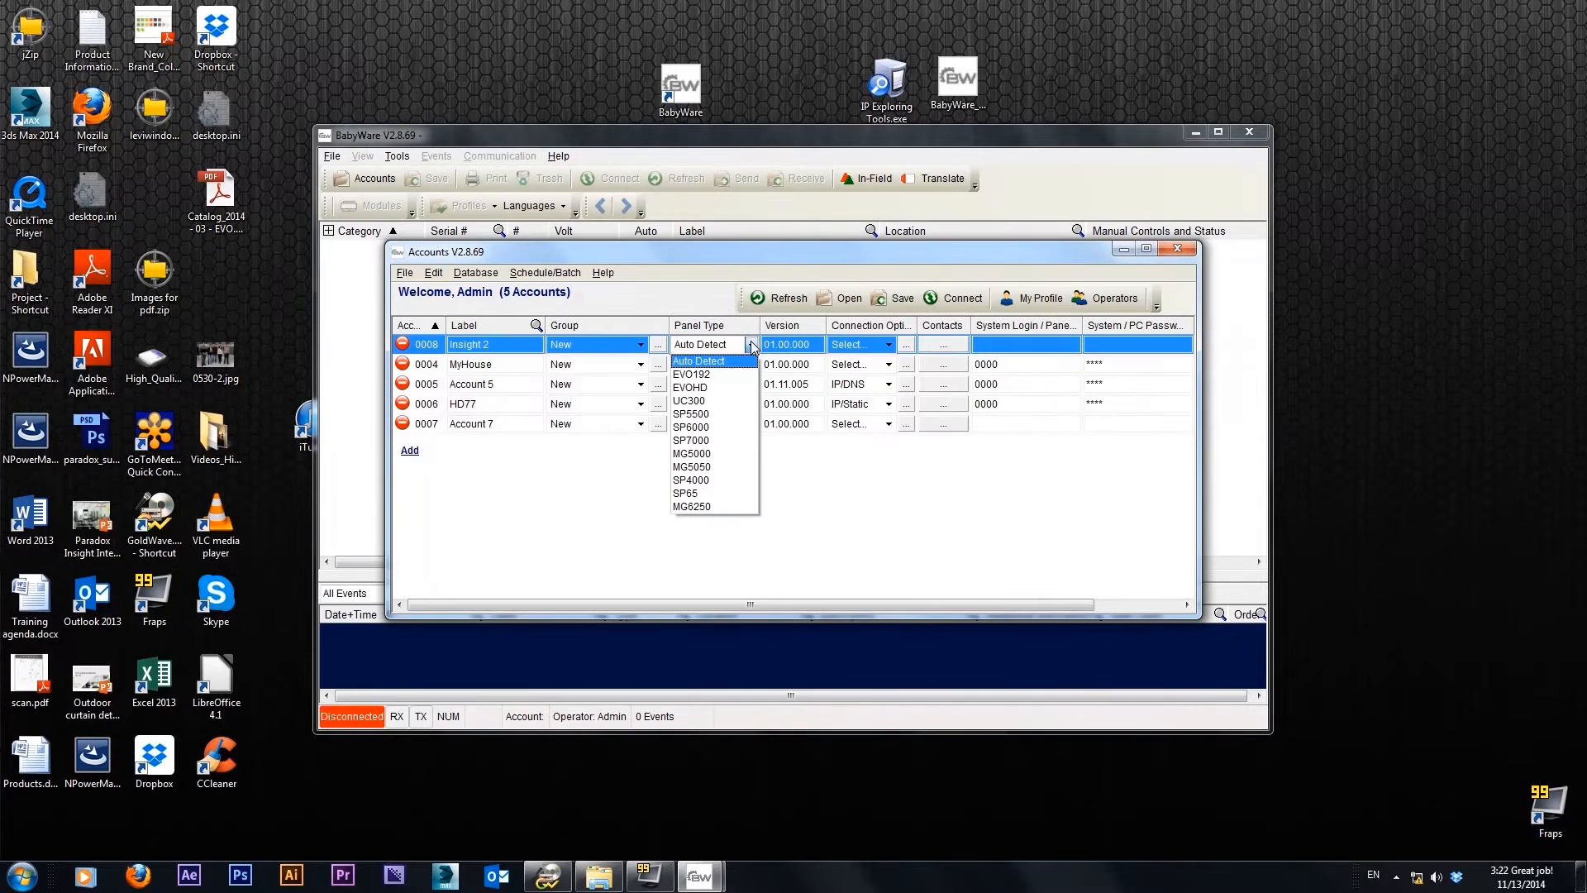
left_click(725, 387)
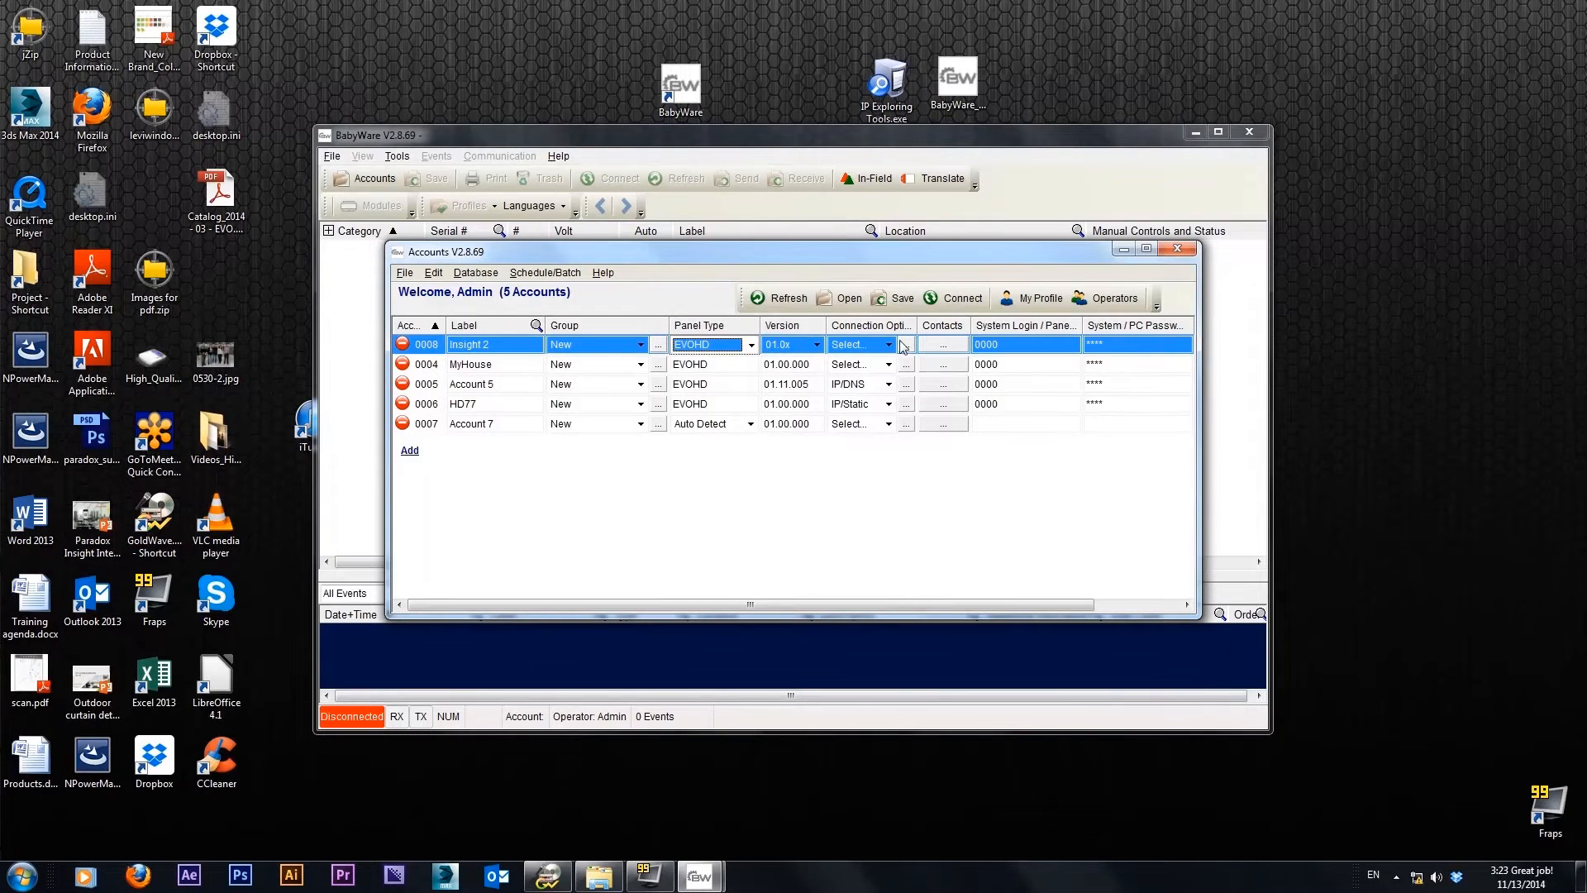
Set the Insight 2 account's connection to IP/Static and select the IP150 device found on the network
left_click(907, 348)
left_click(907, 345)
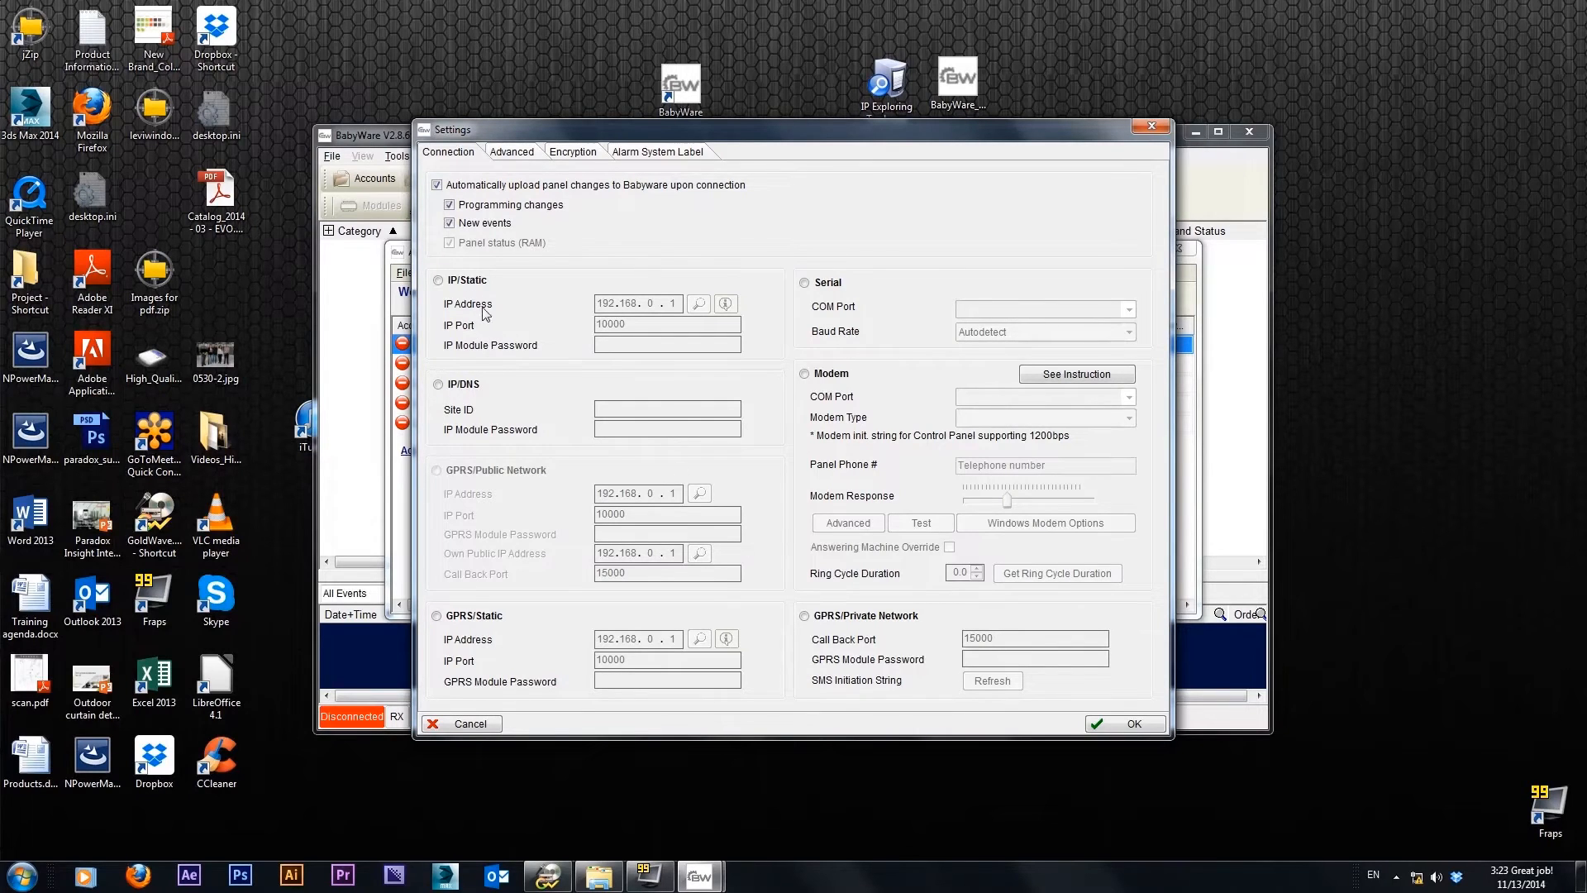
left_click(438, 280)
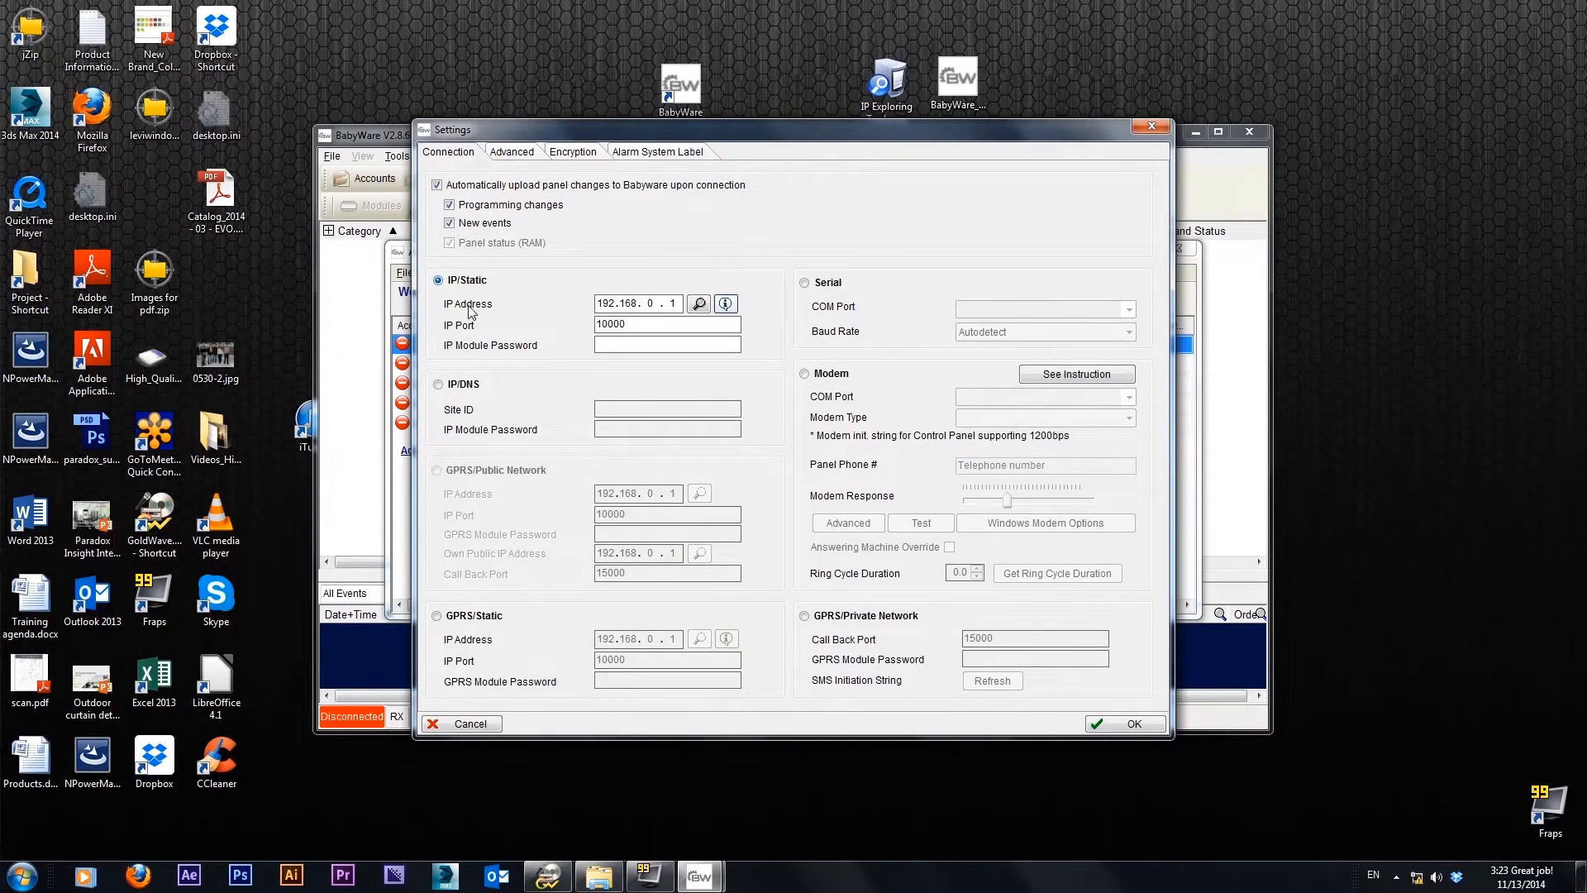
left_click(699, 304)
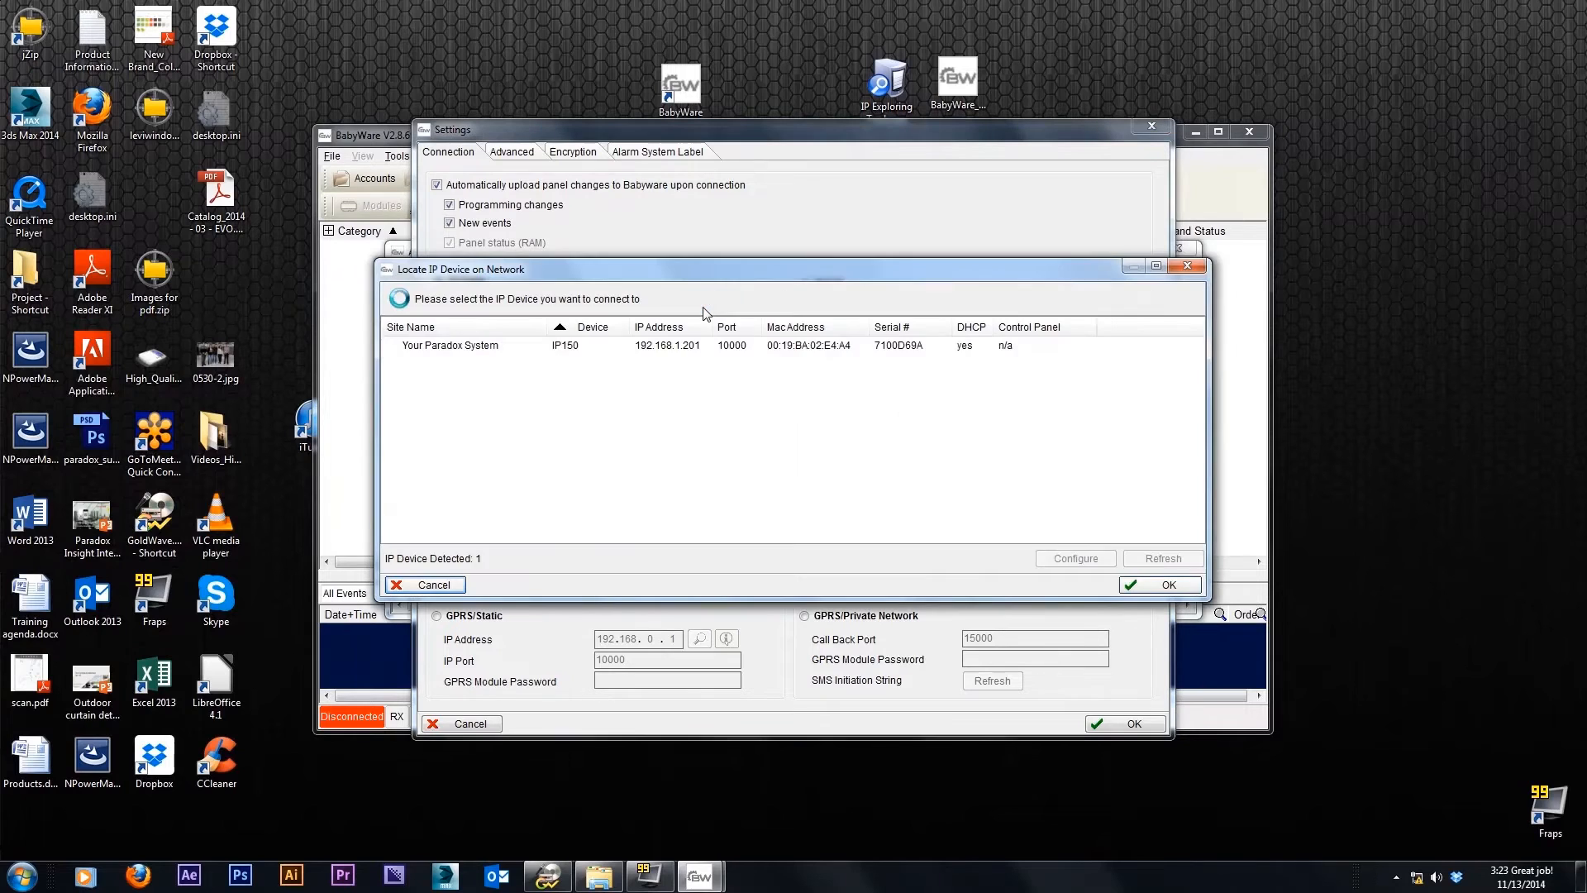
left_click(661, 347)
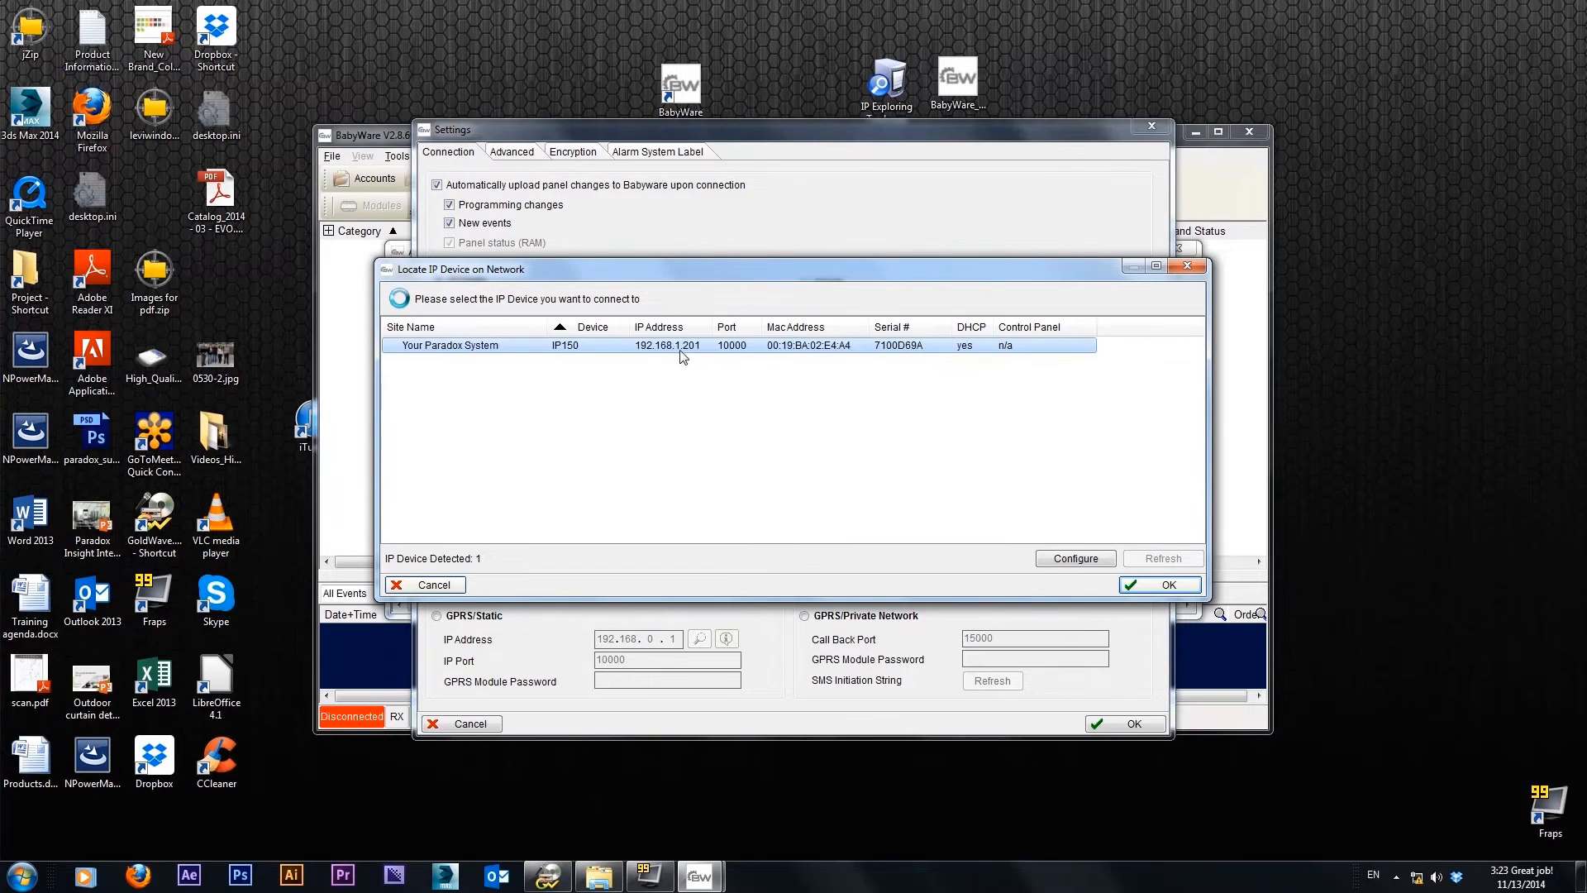
left_click(1151, 585)
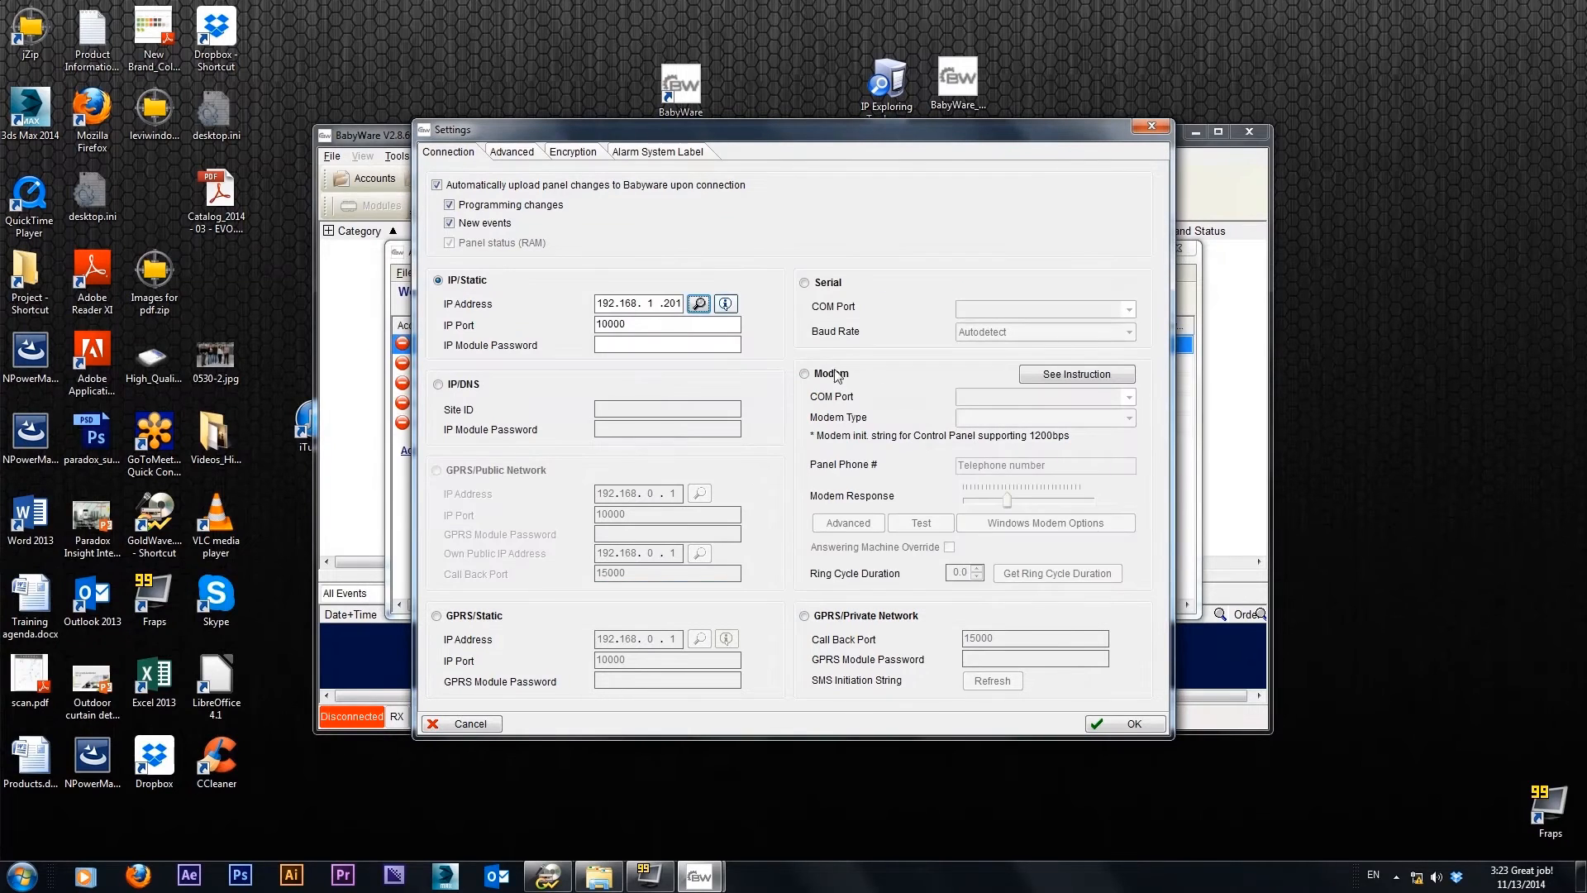
Locate the IP150 device on the network again, enter the IP module password, and accept the connection settings
left_click(700, 304)
left_click(1149, 587)
type("ra")
left_click(1134, 724)
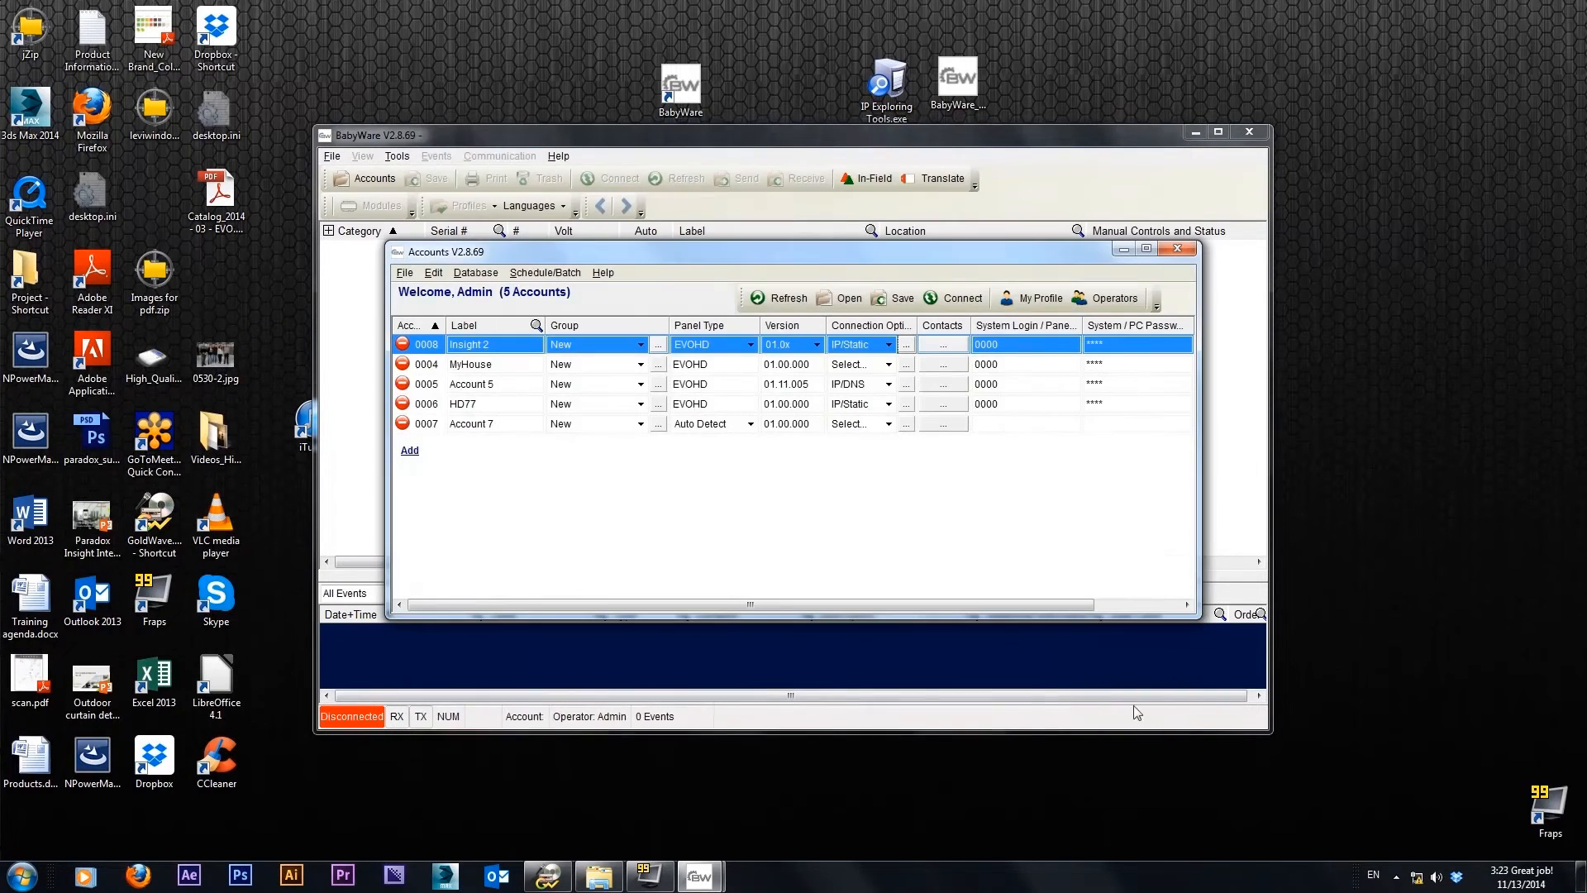
Connect to the Insight 2 account's panel and open the EVOHD control panel's zone programming
left_click(961, 299)
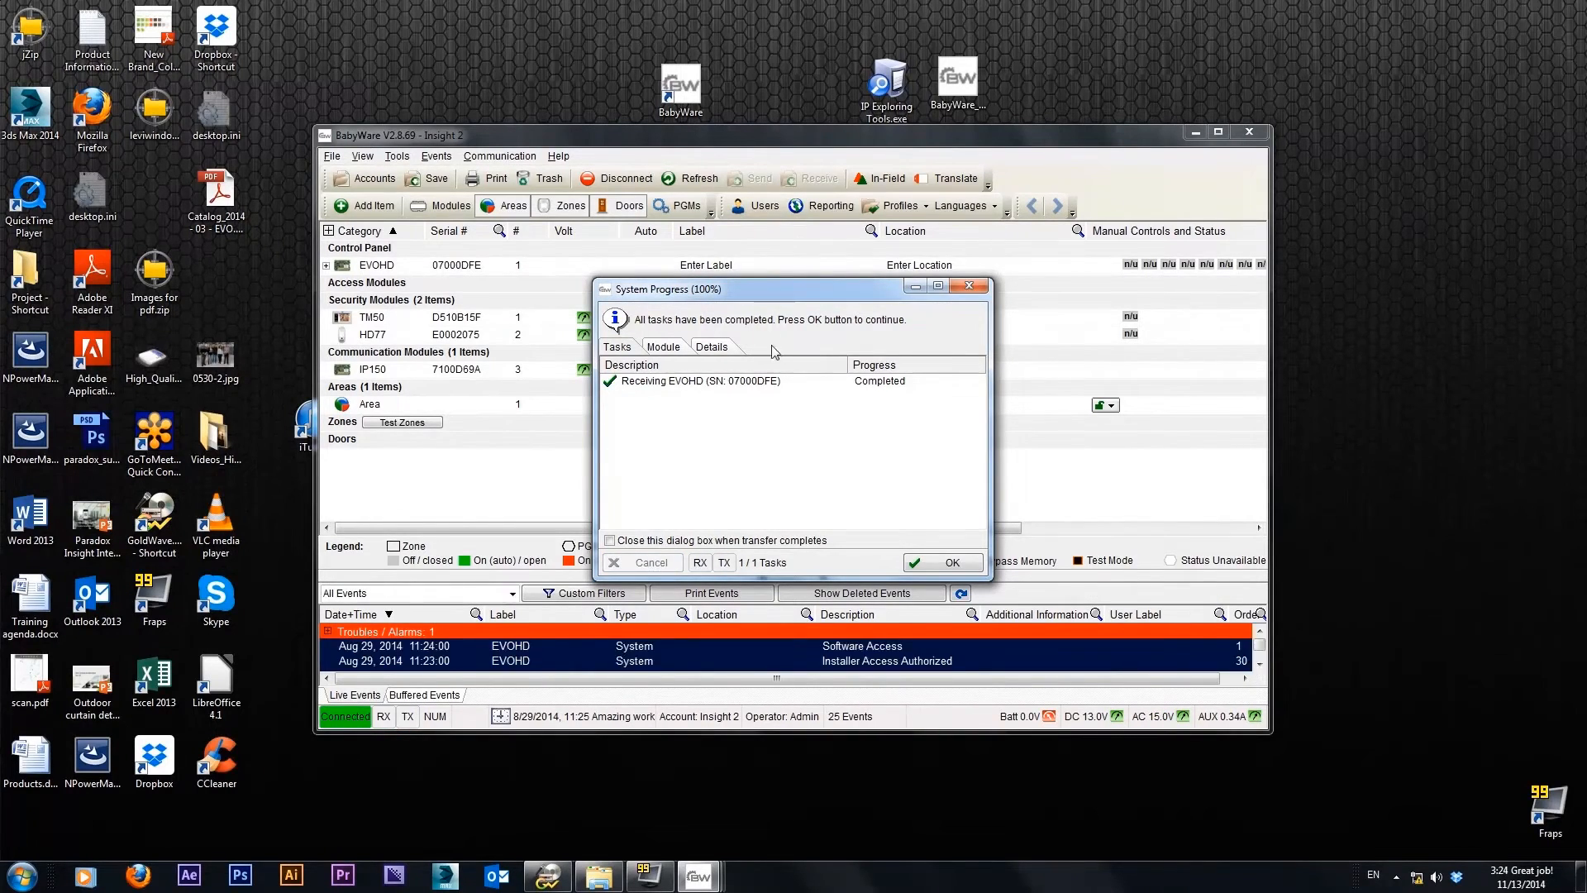
left_click(952, 563)
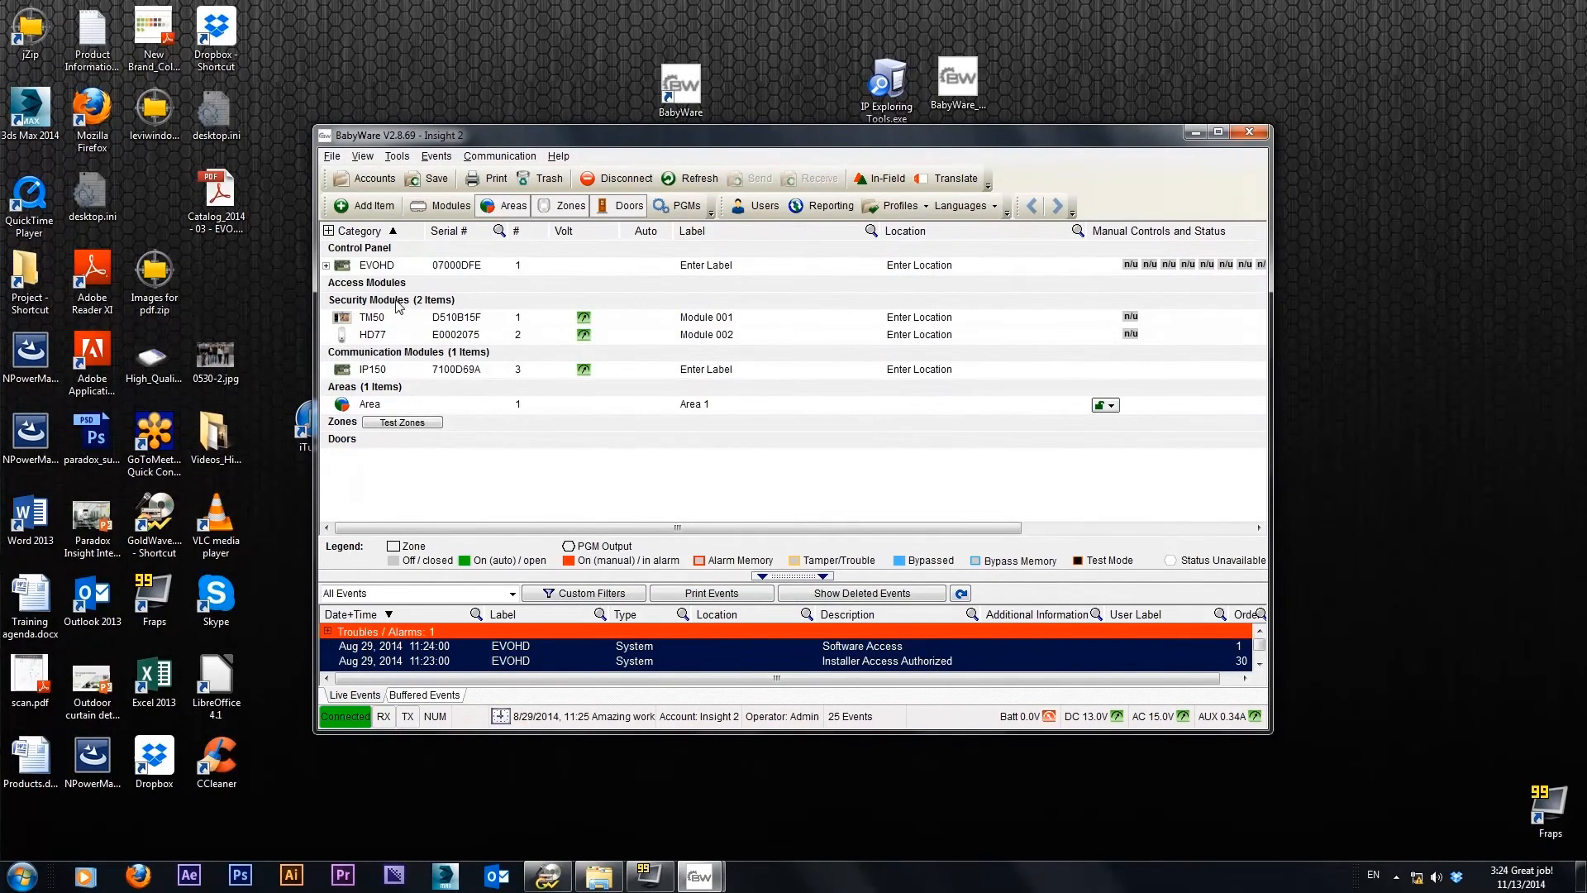
mouse_move(396, 267)
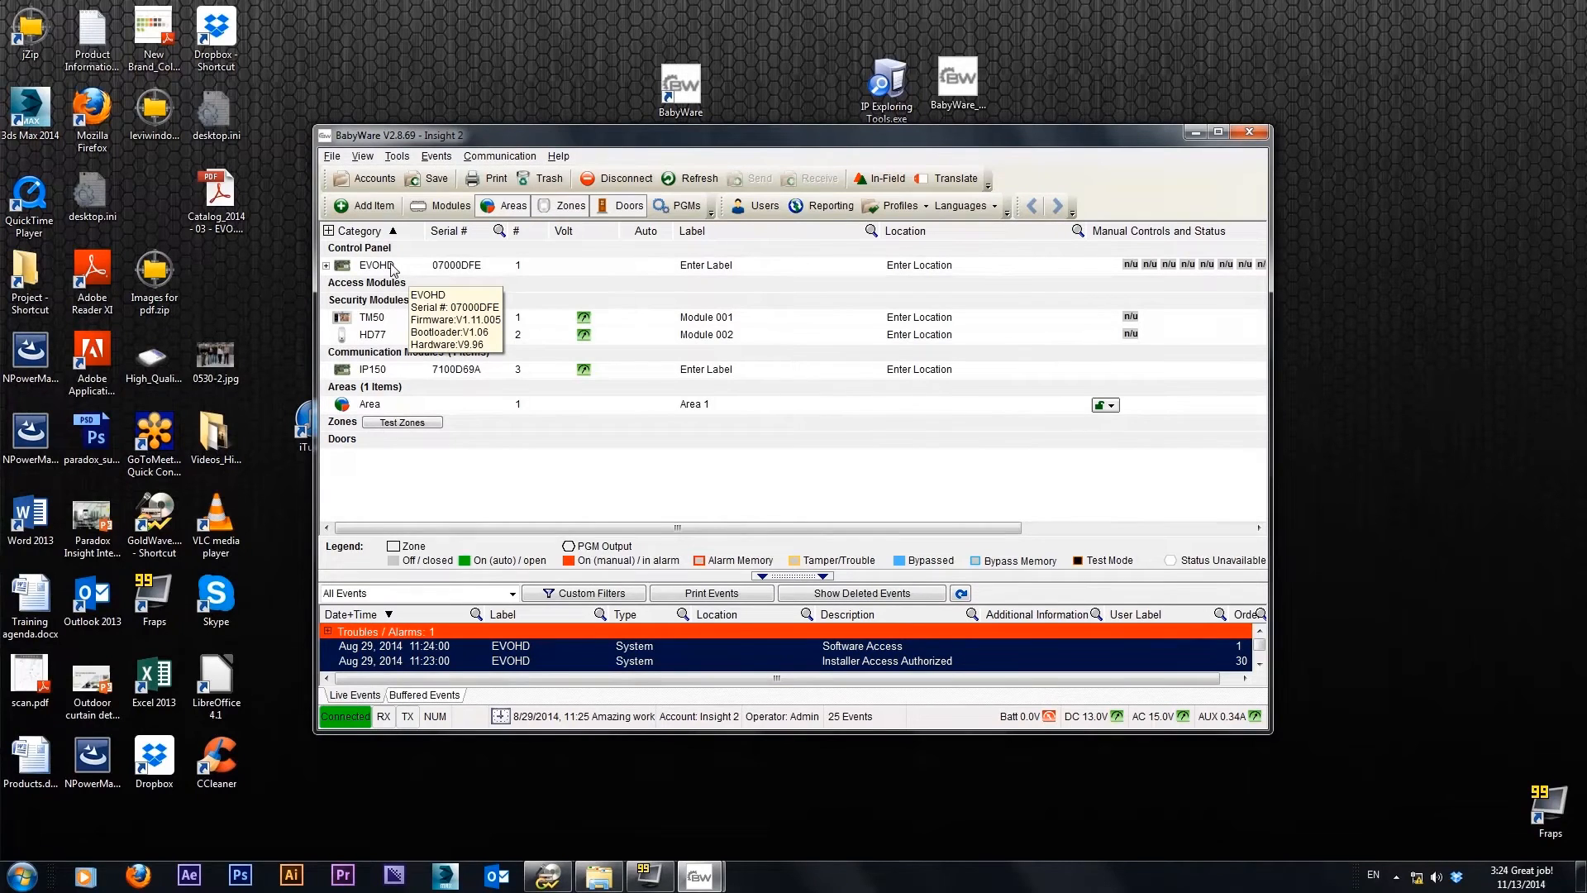
mouse_move(382, 342)
double_click(376, 264)
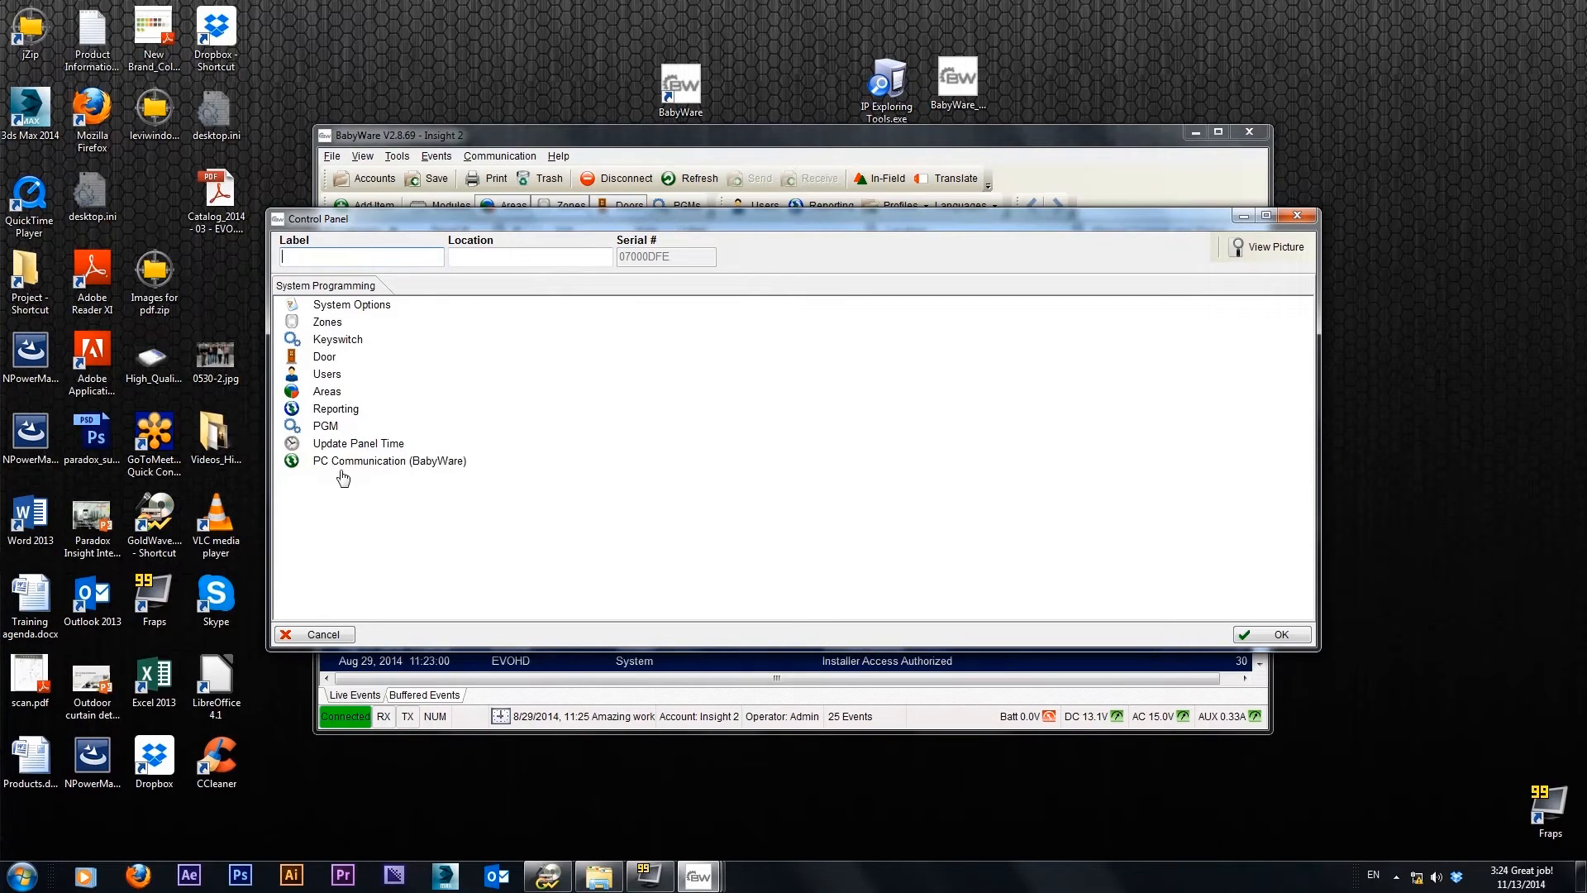
left_click(327, 324)
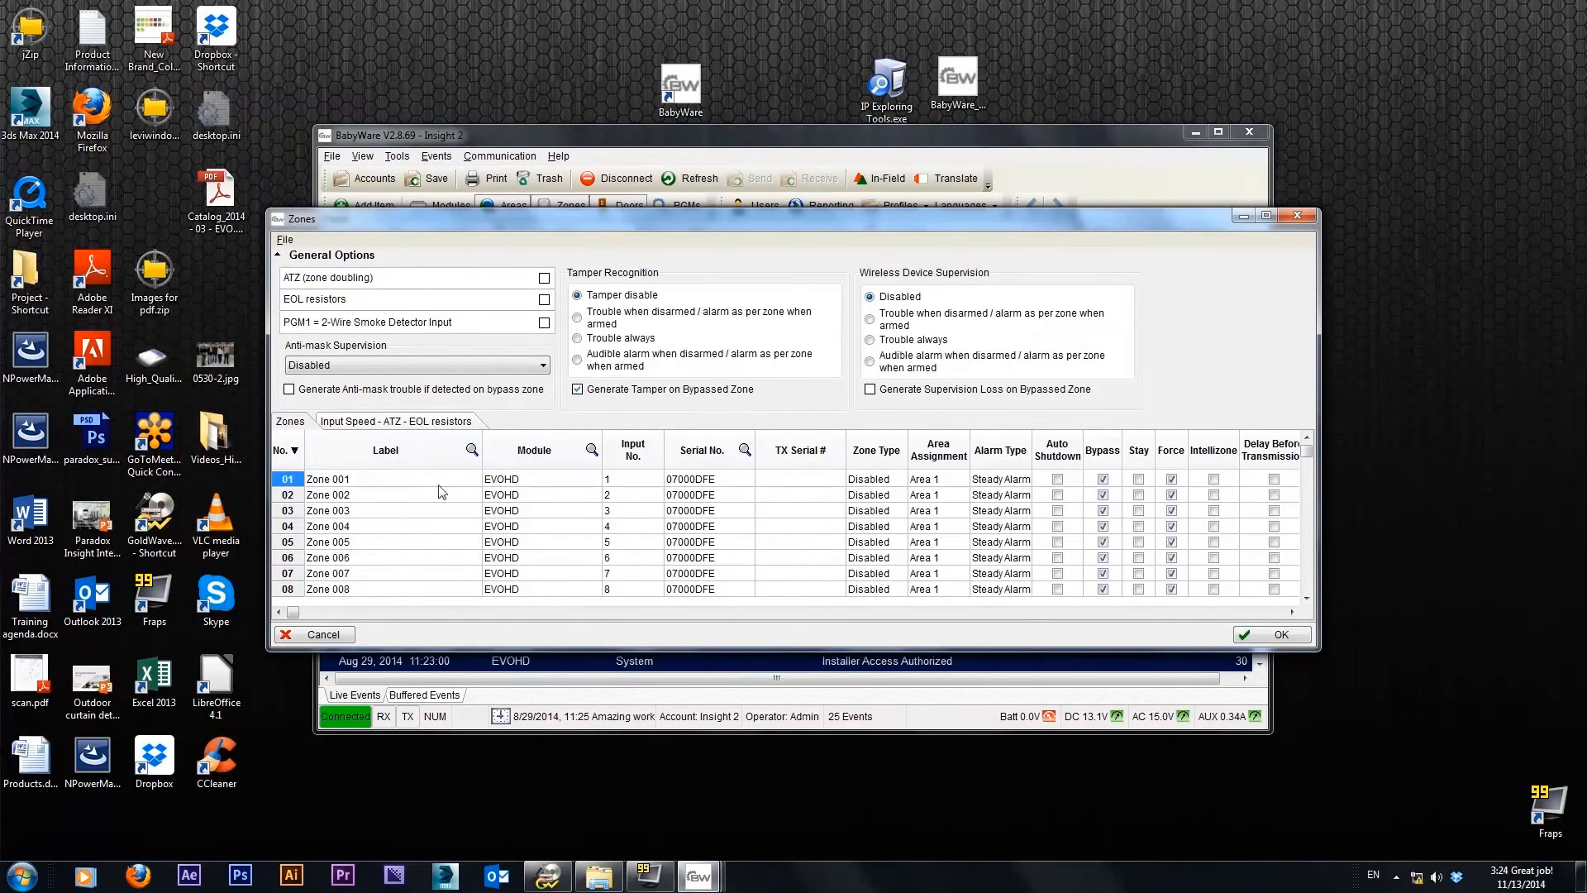
Assign the HD77 module to Zone 001
left_click(558, 480)
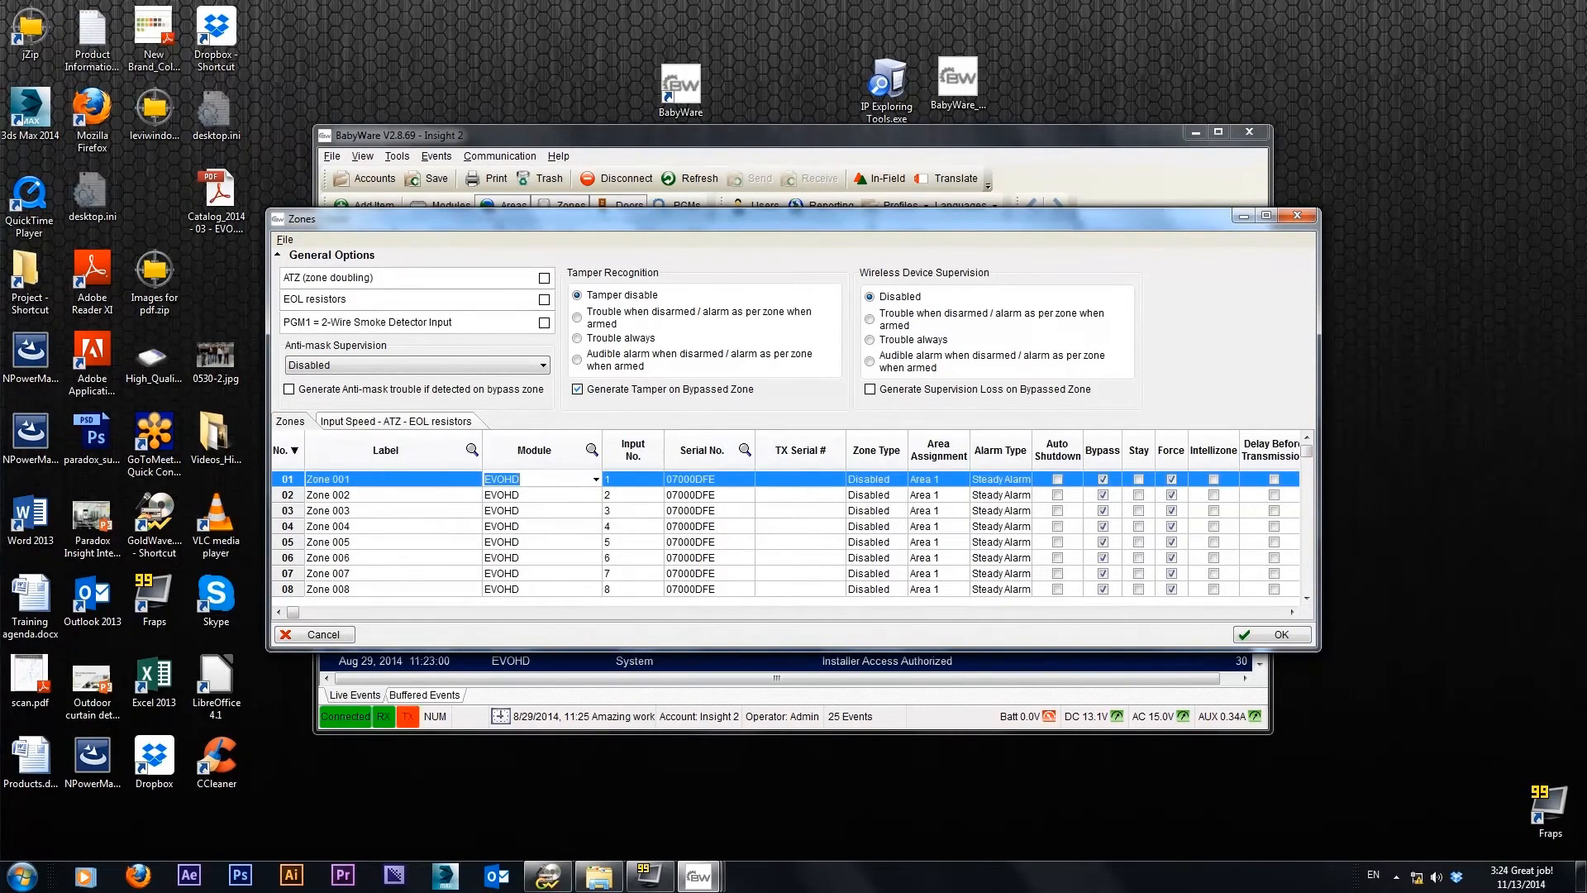
left_click(596, 481)
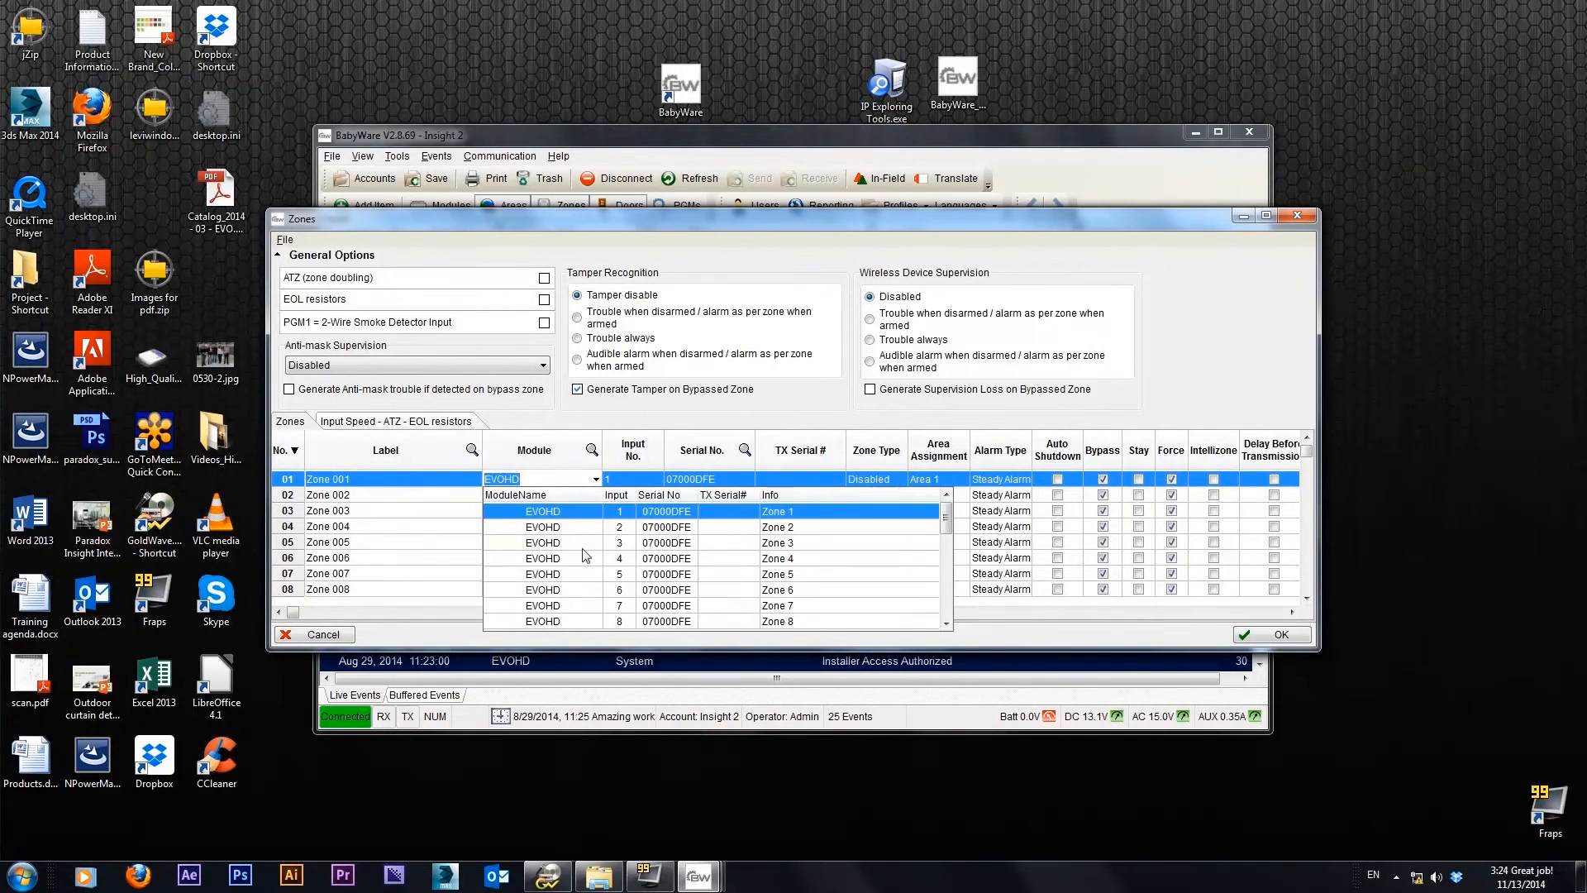
key("Down")
key("Down")
key("Down")
key("Down")
key("Down")
key("Down")
key("Down")
key("Down")
key("Down")
key("Down")
key("Down")
key("Down")
key("Down")
key("Down")
key("Down")
key("Down")
key("Down")
key("Down")
key("Down")
key("Down")
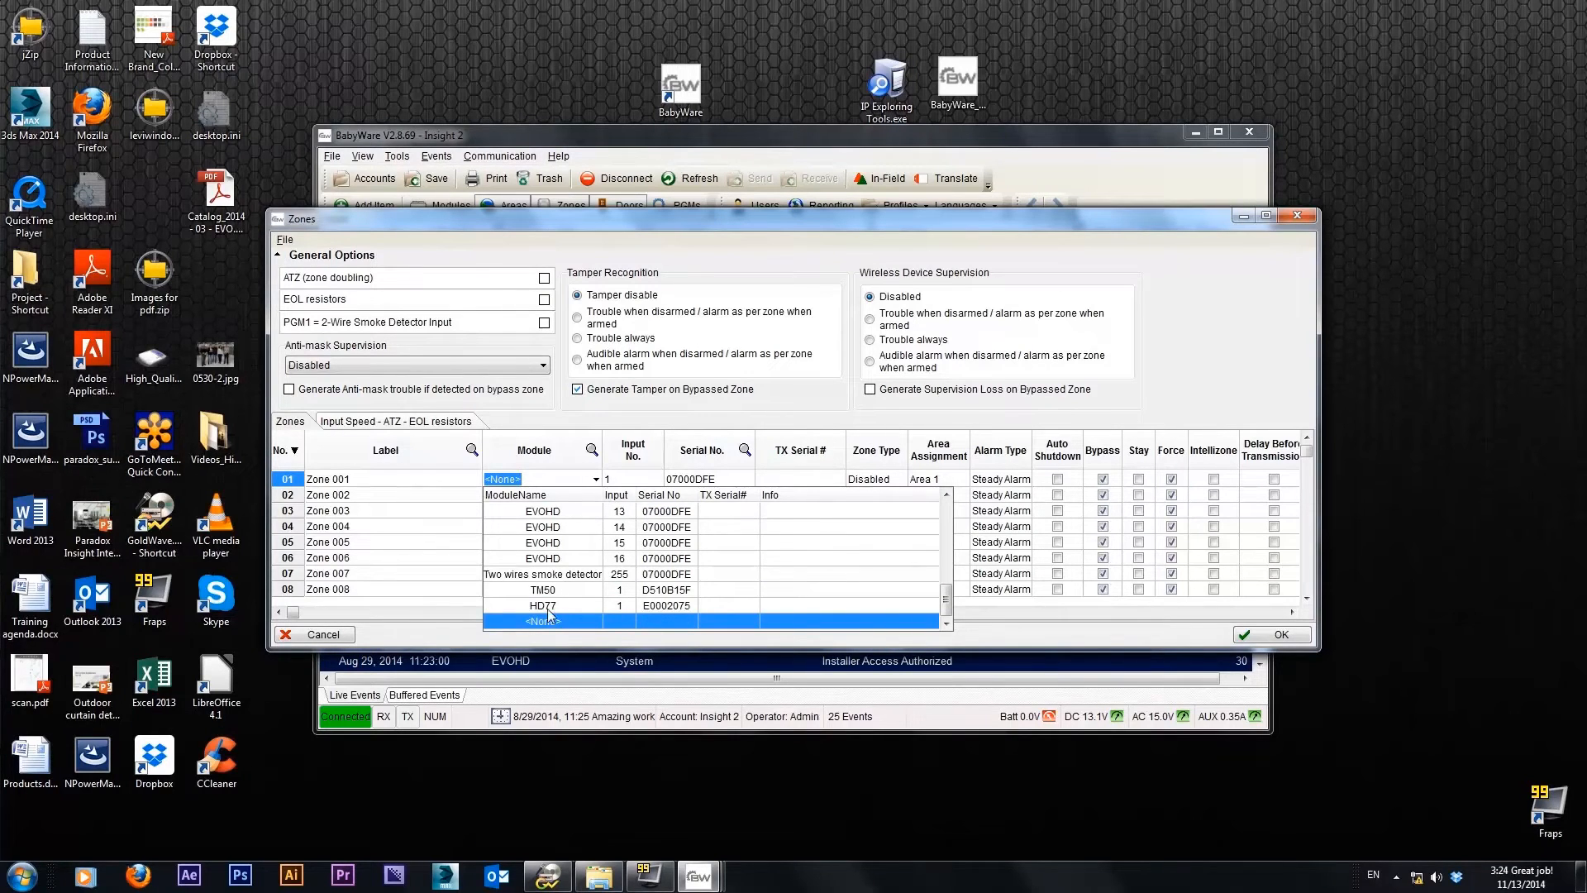
left_click(547, 605)
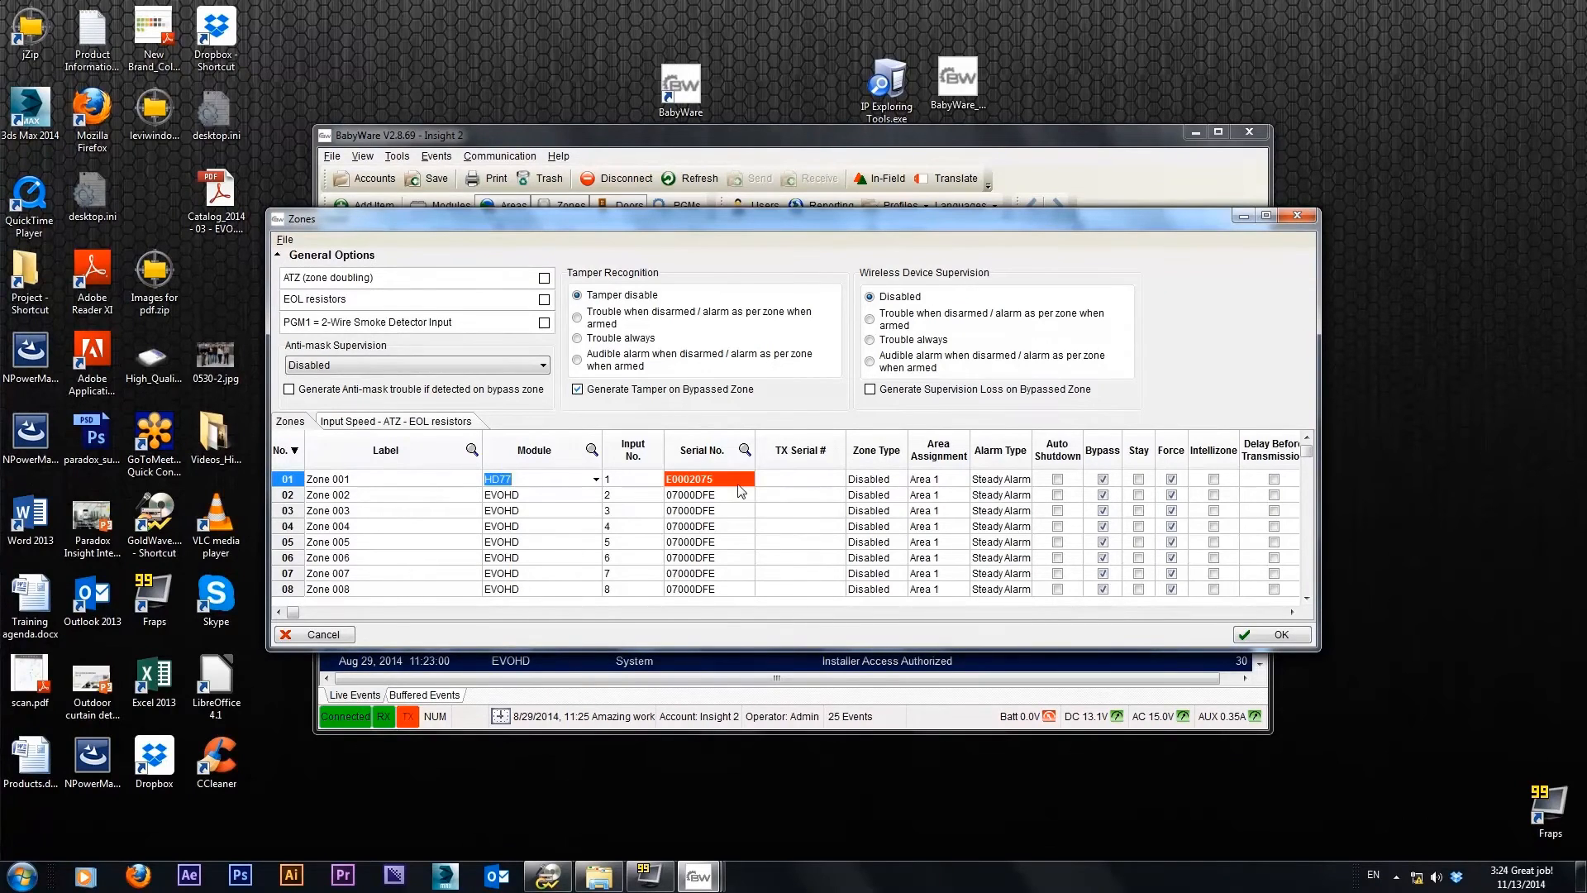
Set Zone 001's zone type to Instant and review its remaining zone options
left_click(892, 484)
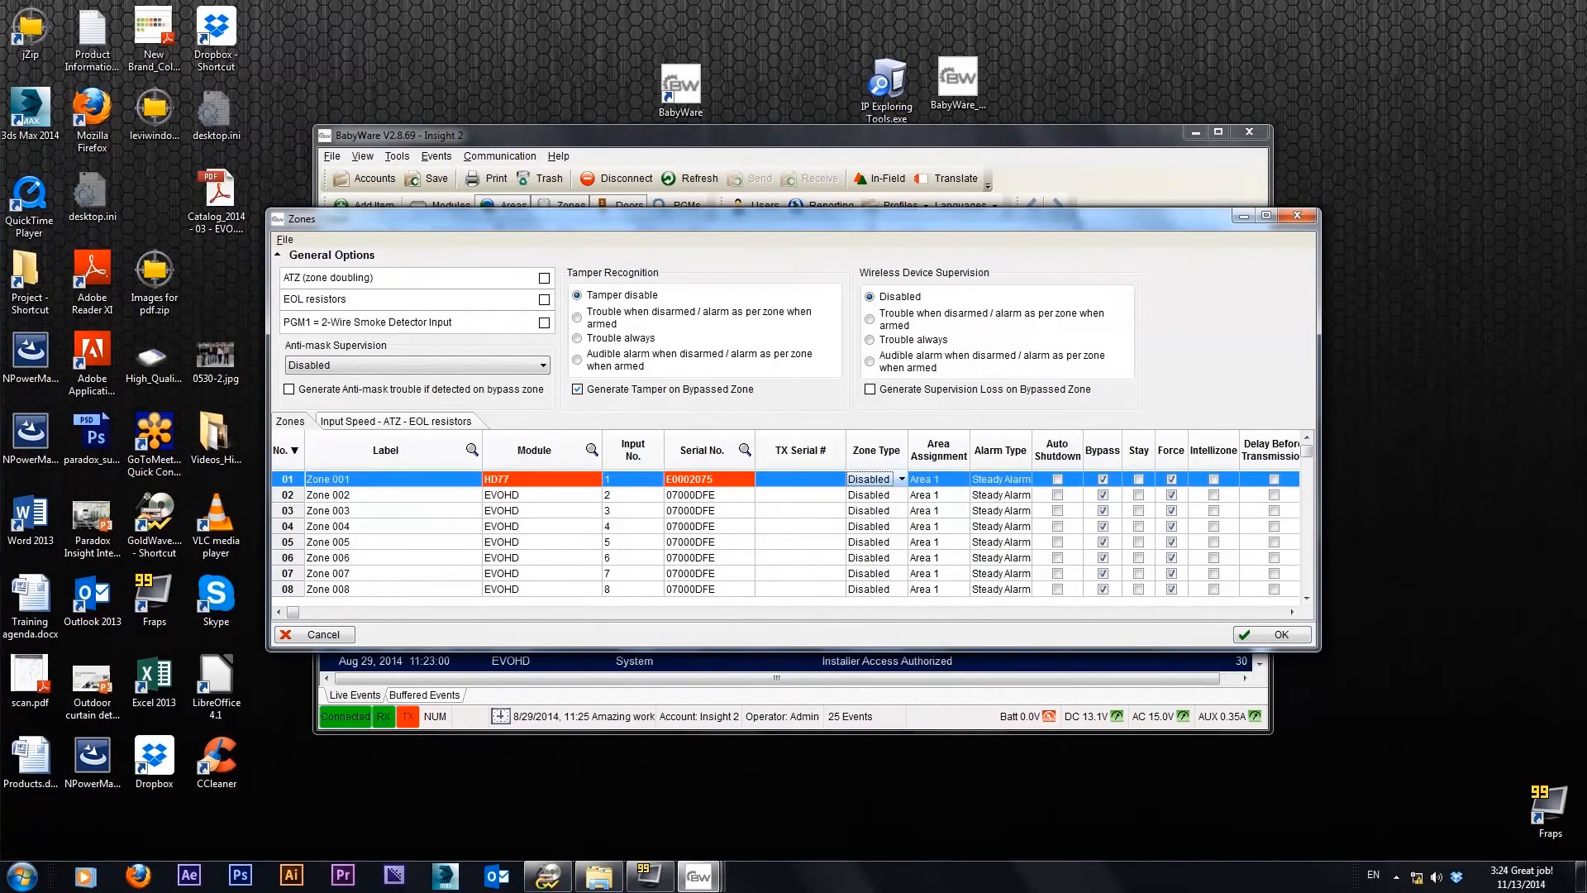
left_click(903, 481)
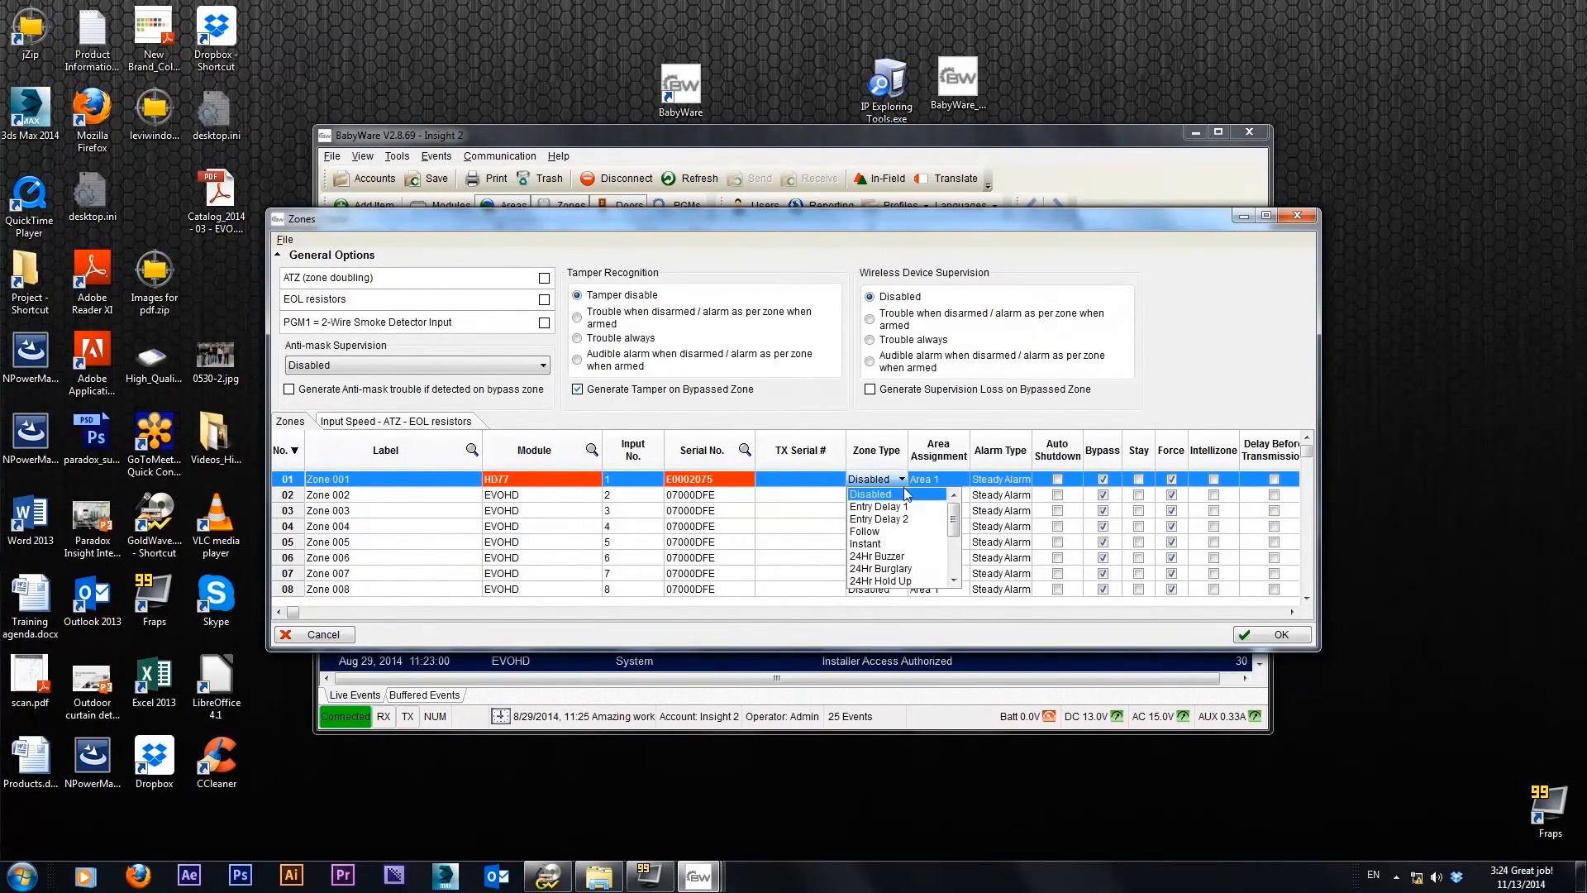
left_click(864, 544)
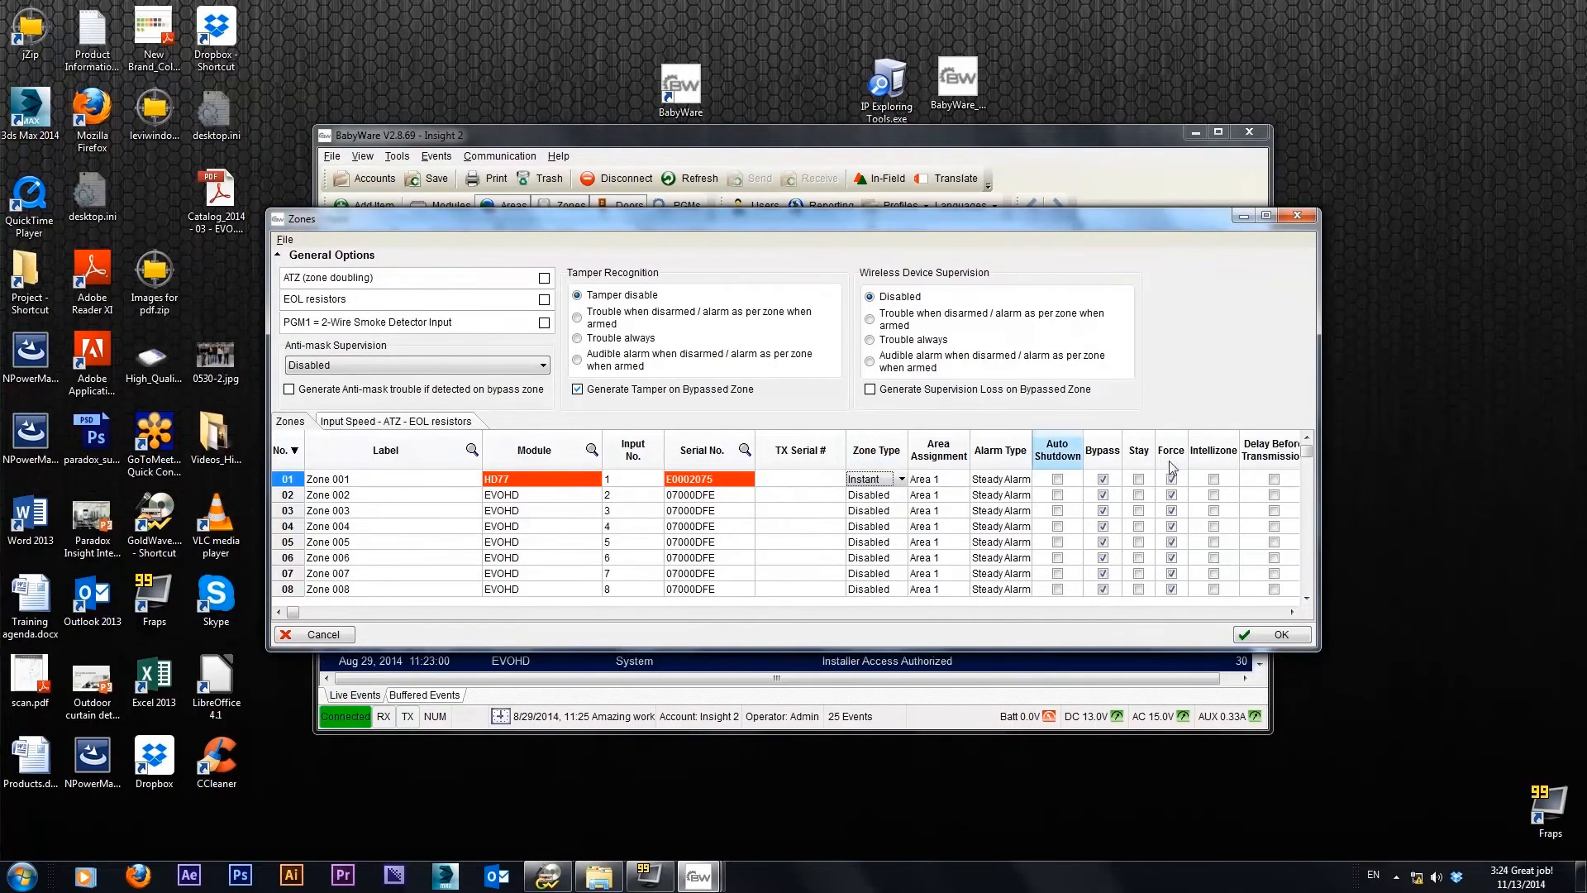
left_click(1292, 612)
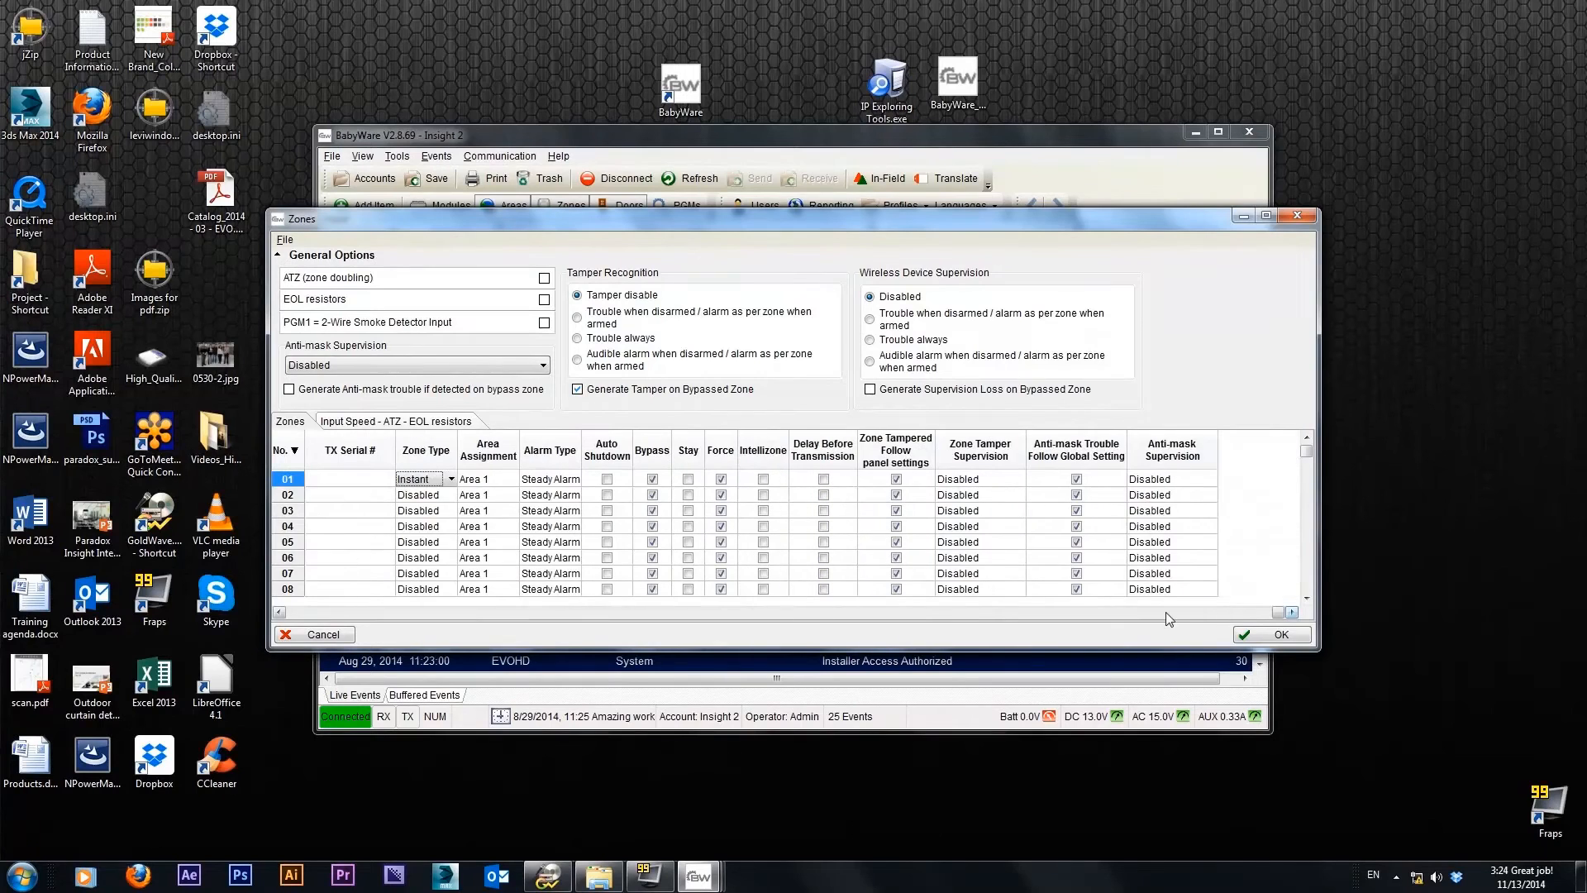
left_click_drag(1279, 615, 456, 613)
left_click(353, 612)
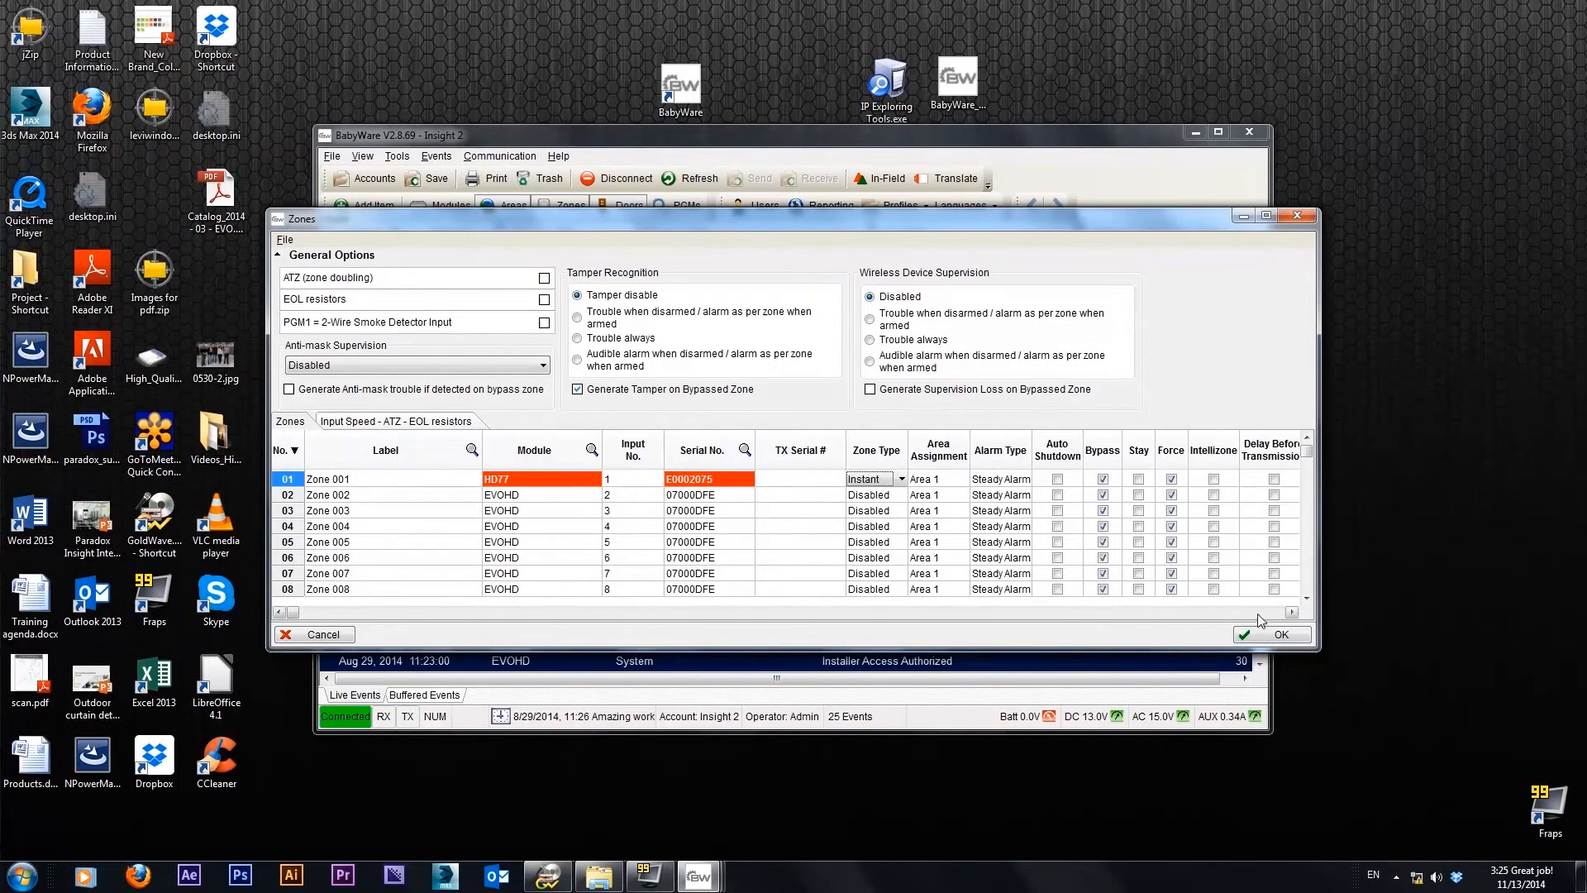
Accept the zone and control panel changes and maximize the main BabyWare window
left_click(1280, 634)
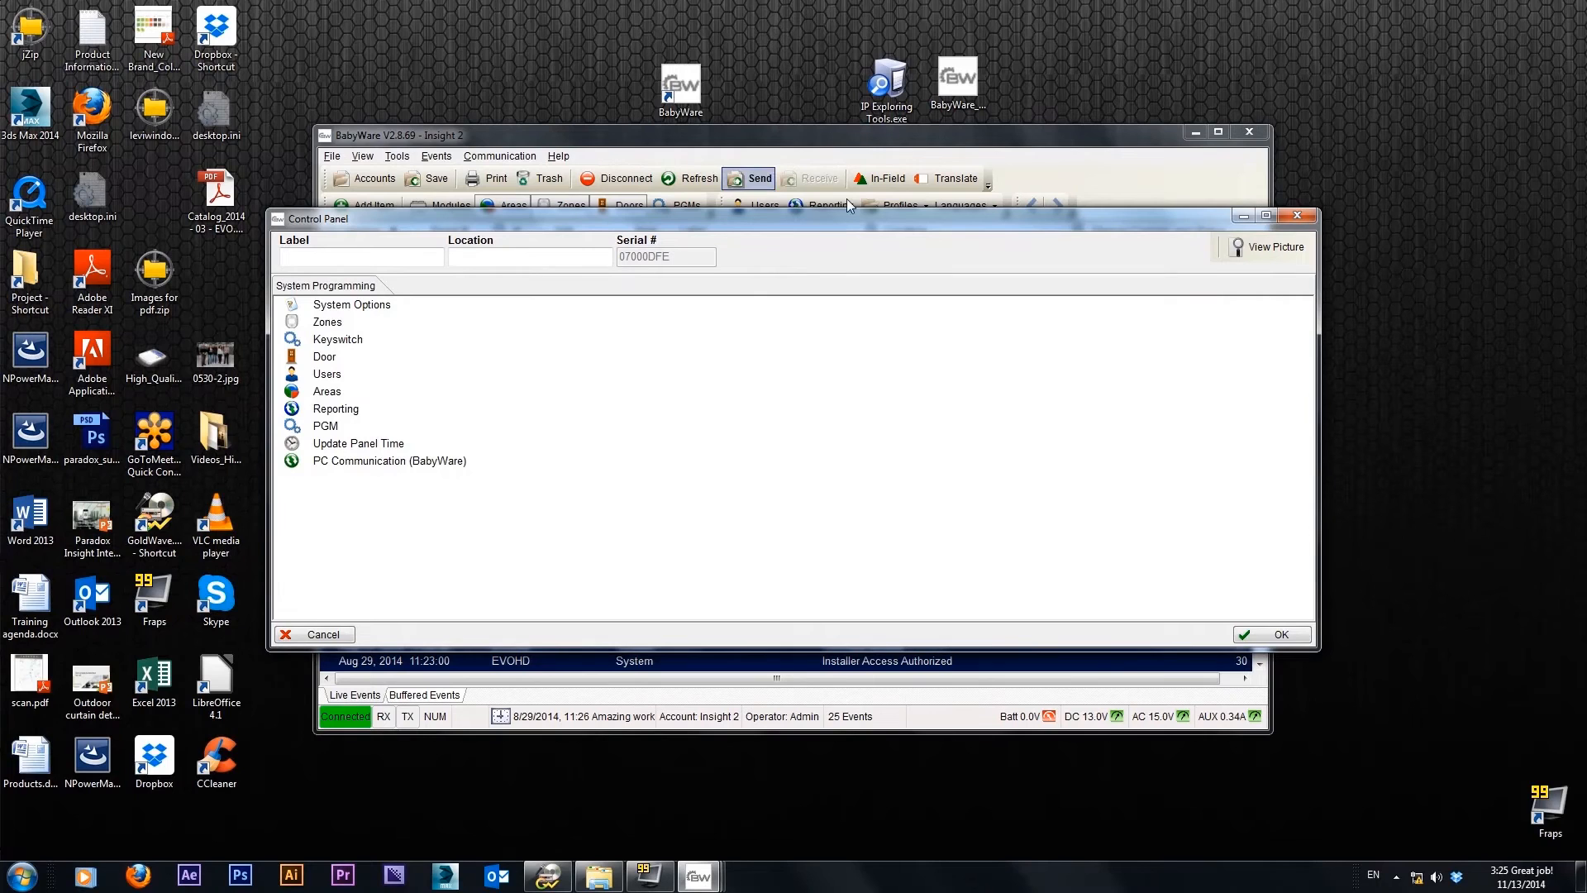
left_click(1281, 635)
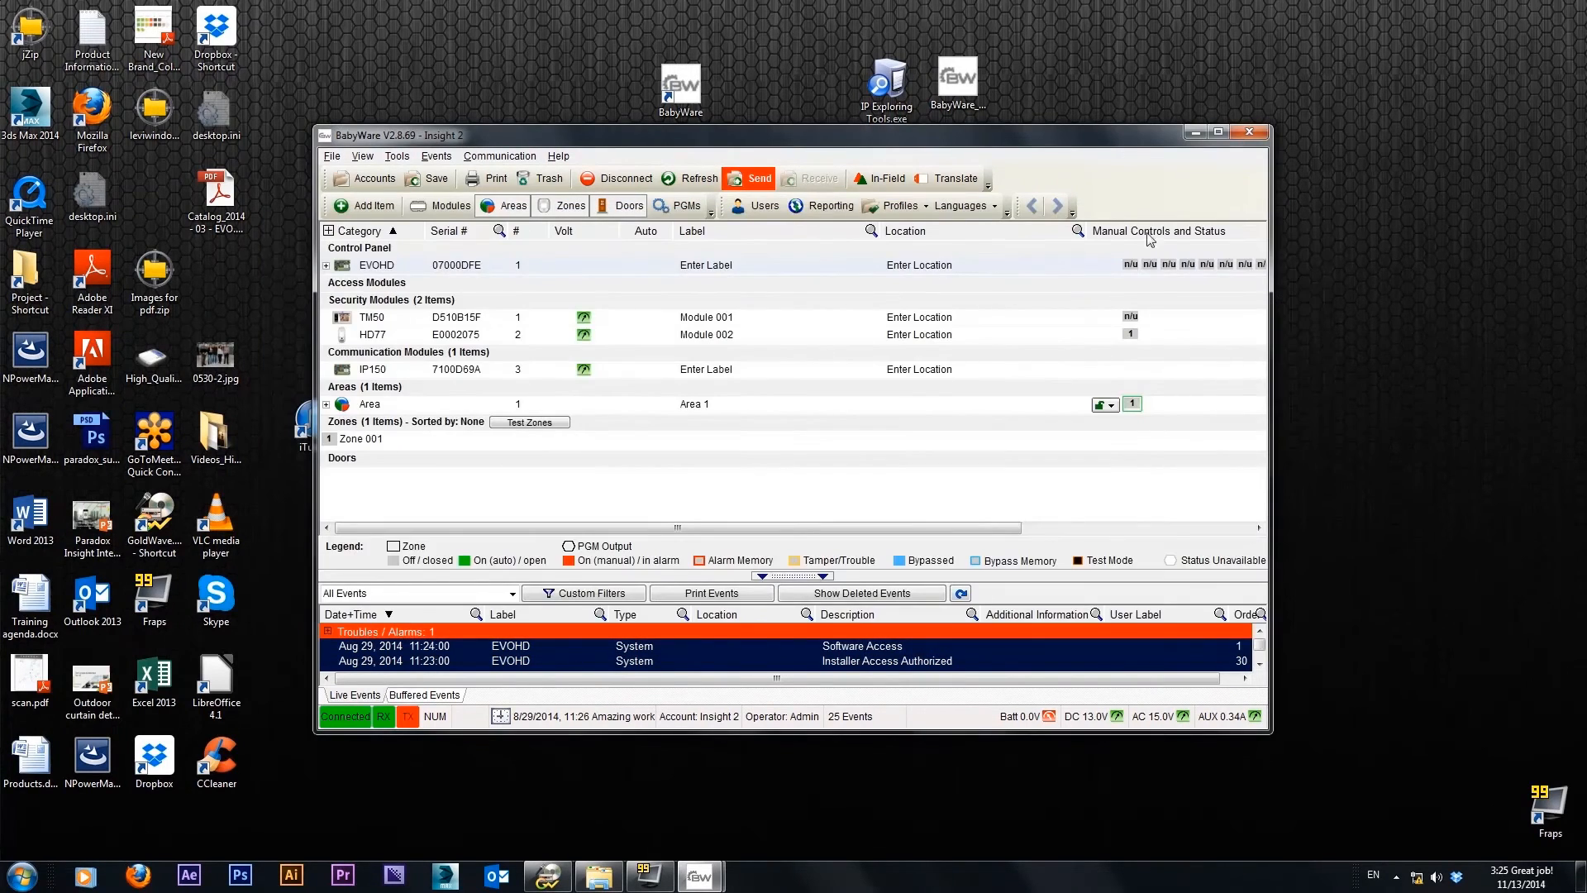
left_click(1218, 132)
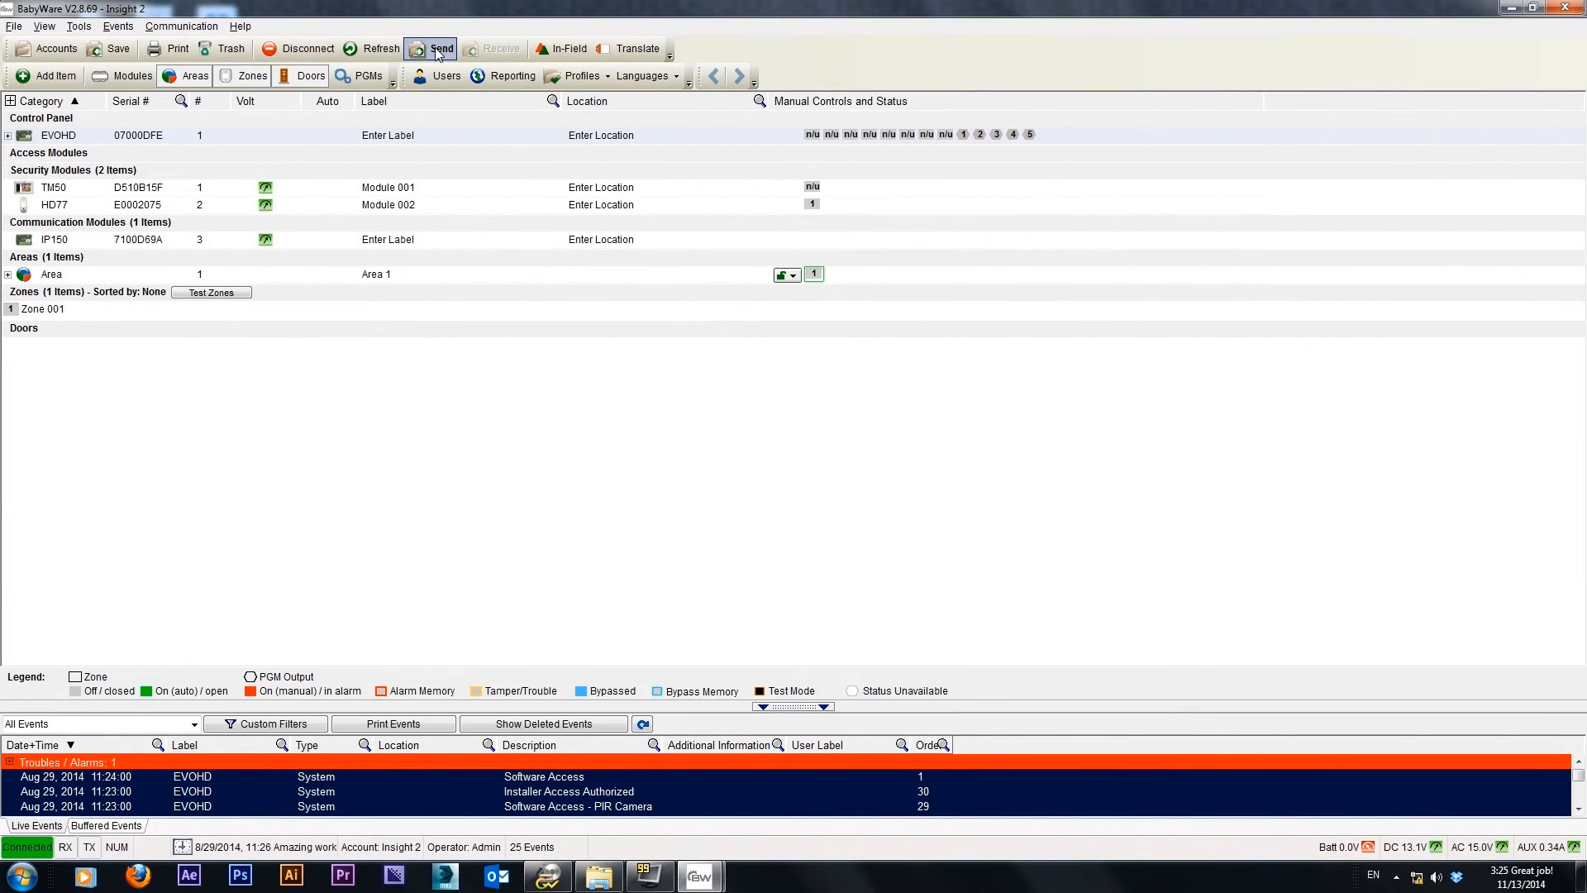
Send the changed Zone 001 programming to the EVOHD panel and close the transfer progress dialog
left_click(437, 51)
left_click(574, 225)
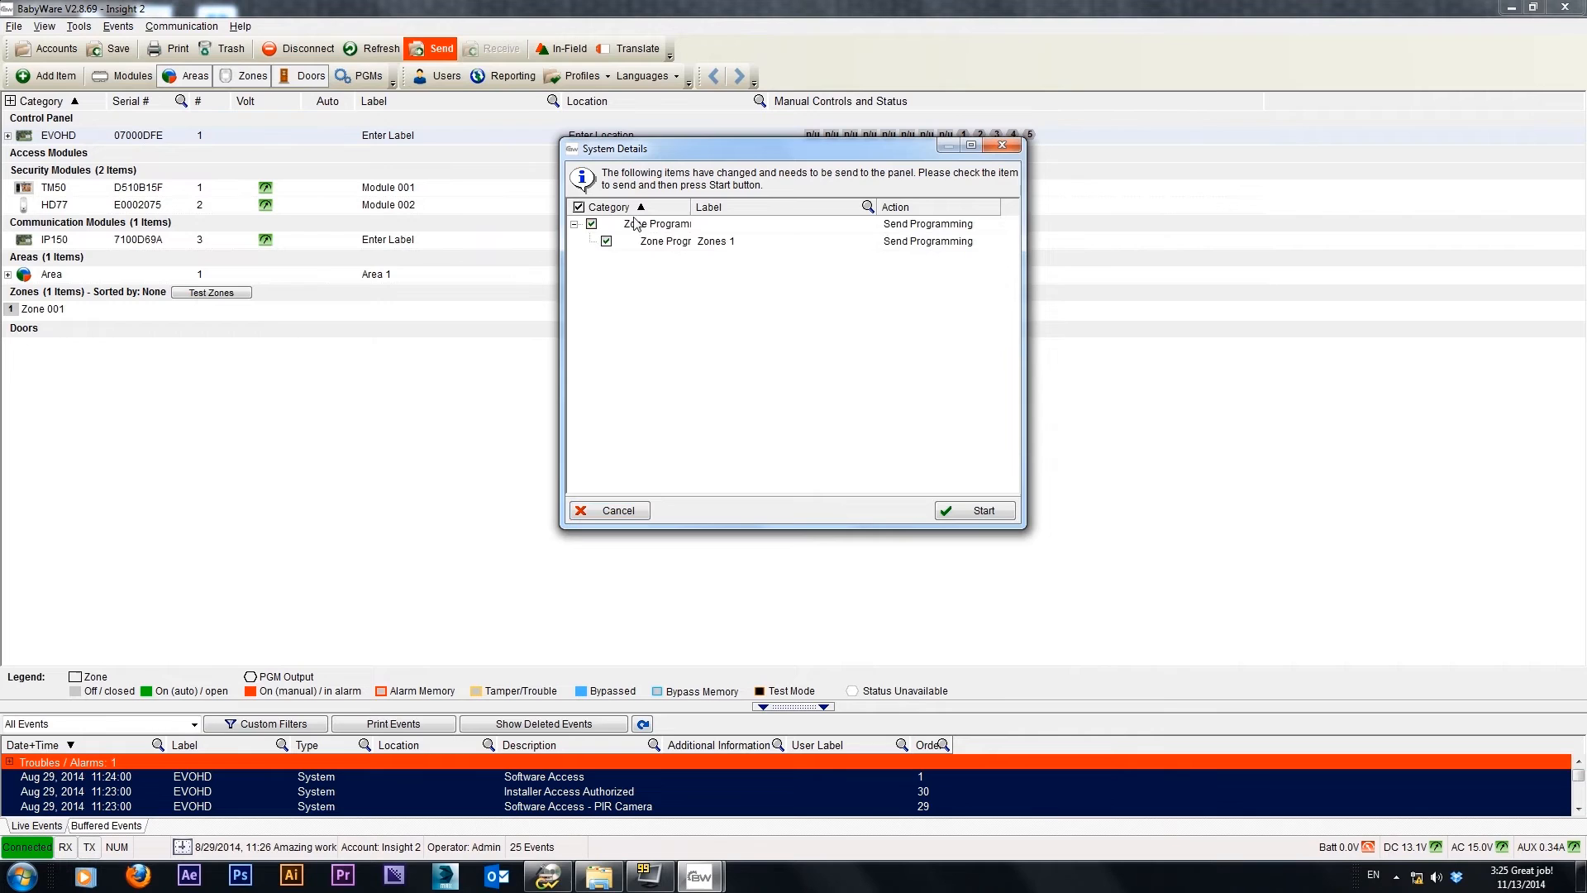
left_click(575, 224)
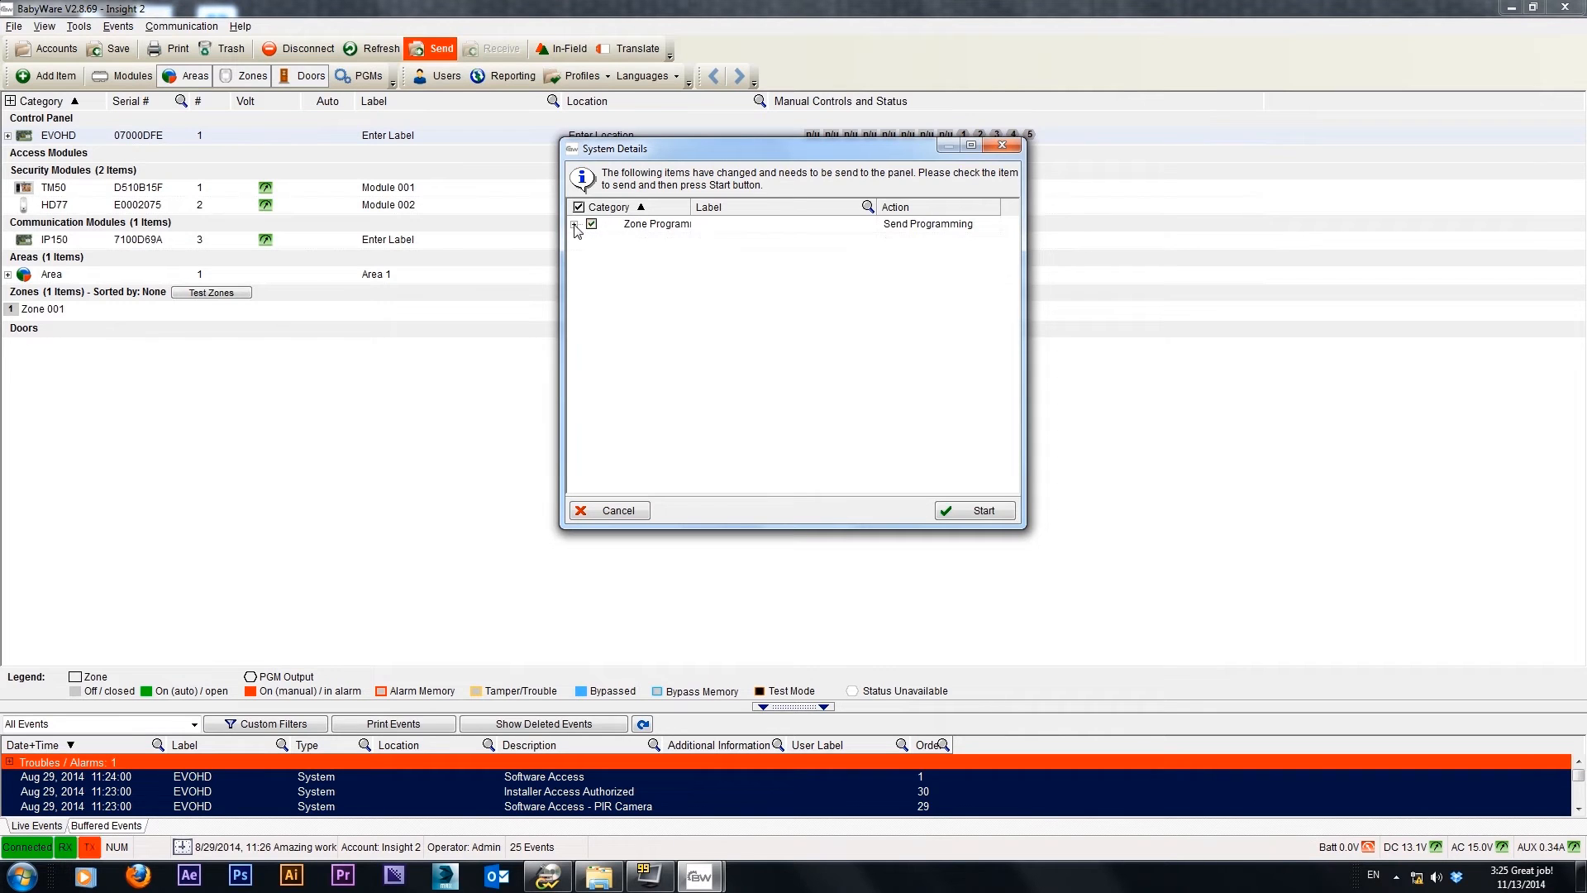
left_click(955, 513)
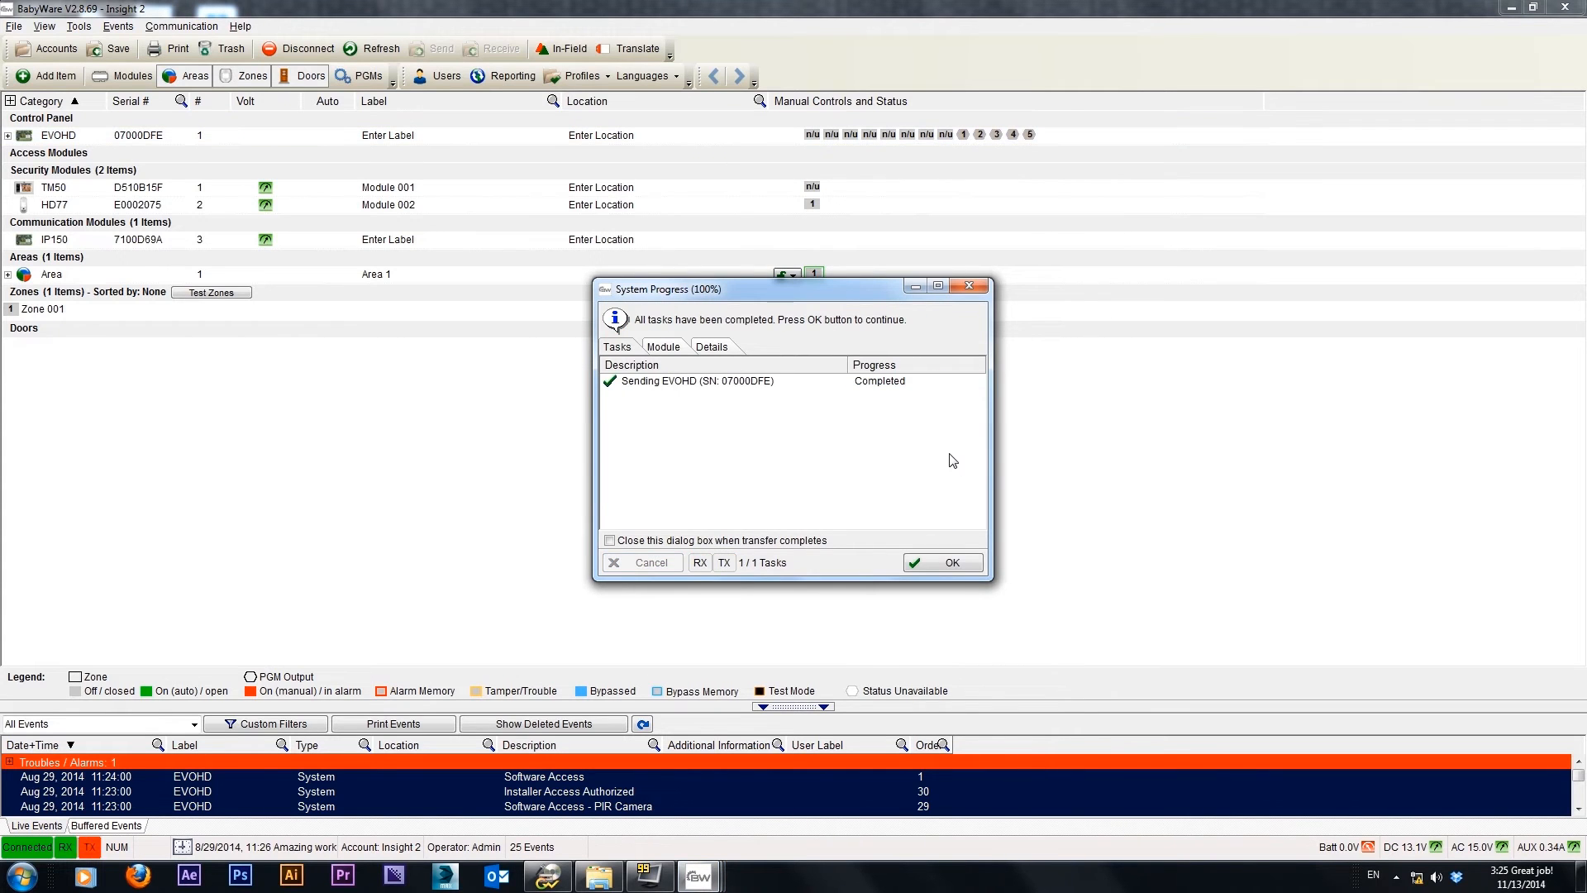
left_click(952, 563)
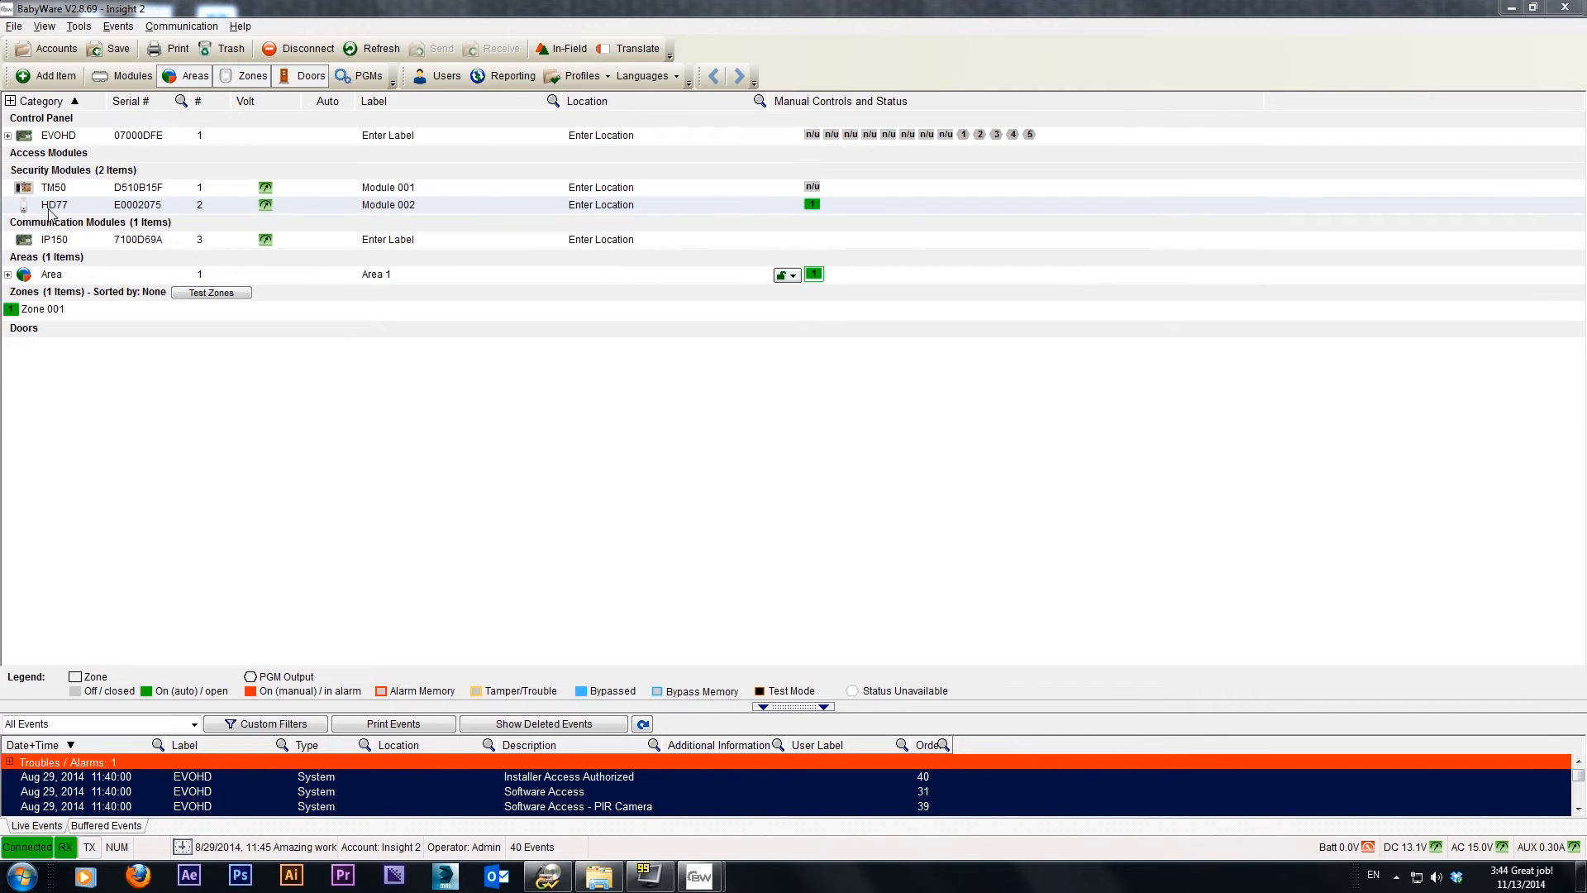
Open the HD77 security module's programming
right_click(48, 212)
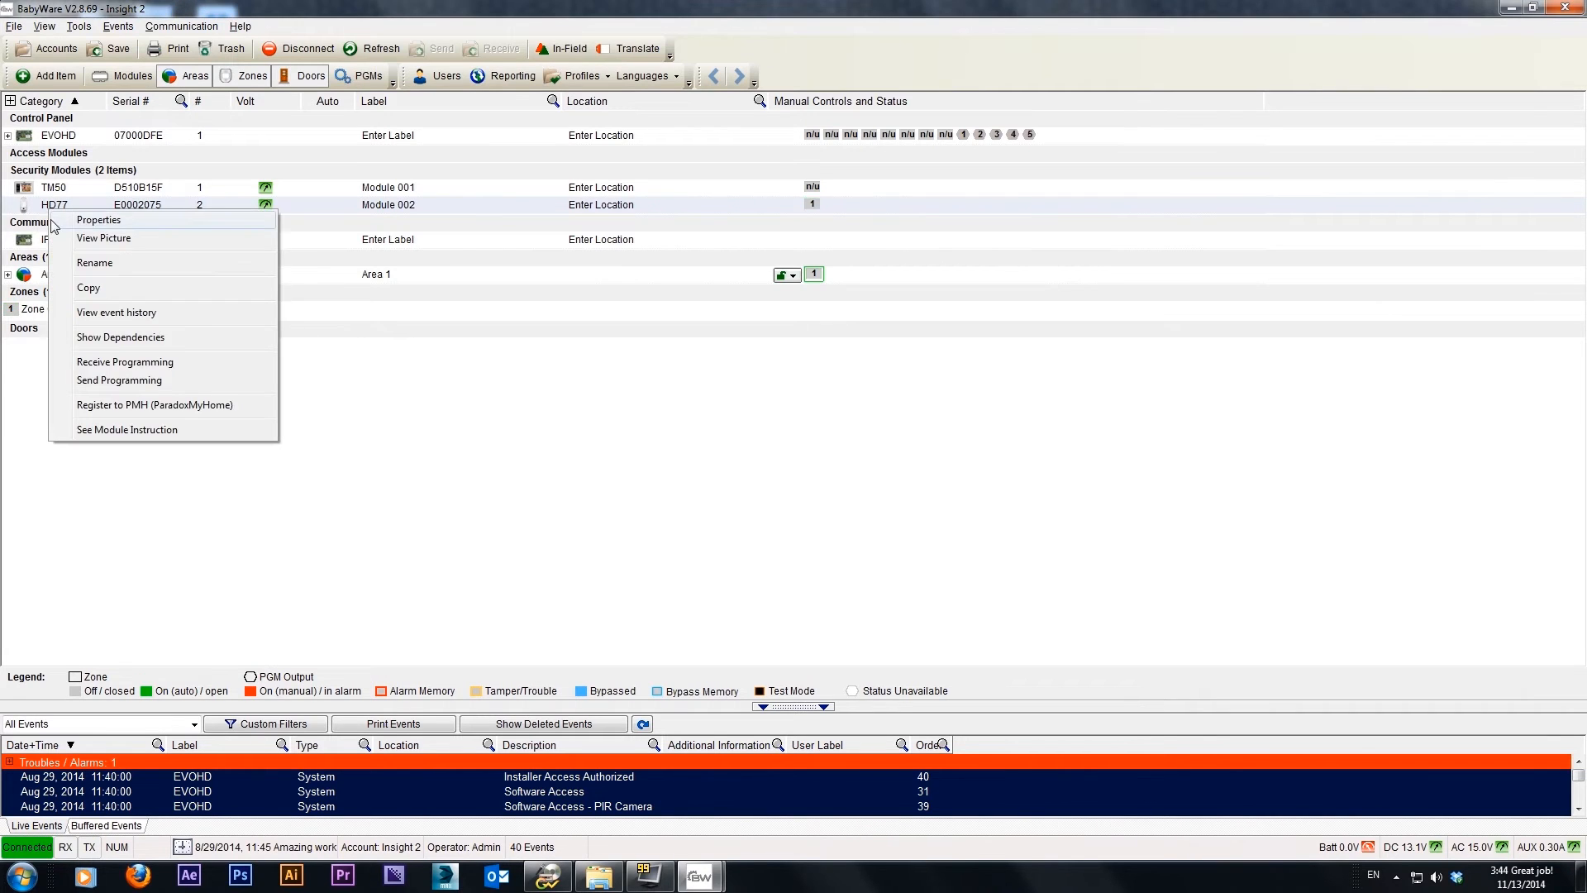
left_click(18, 207)
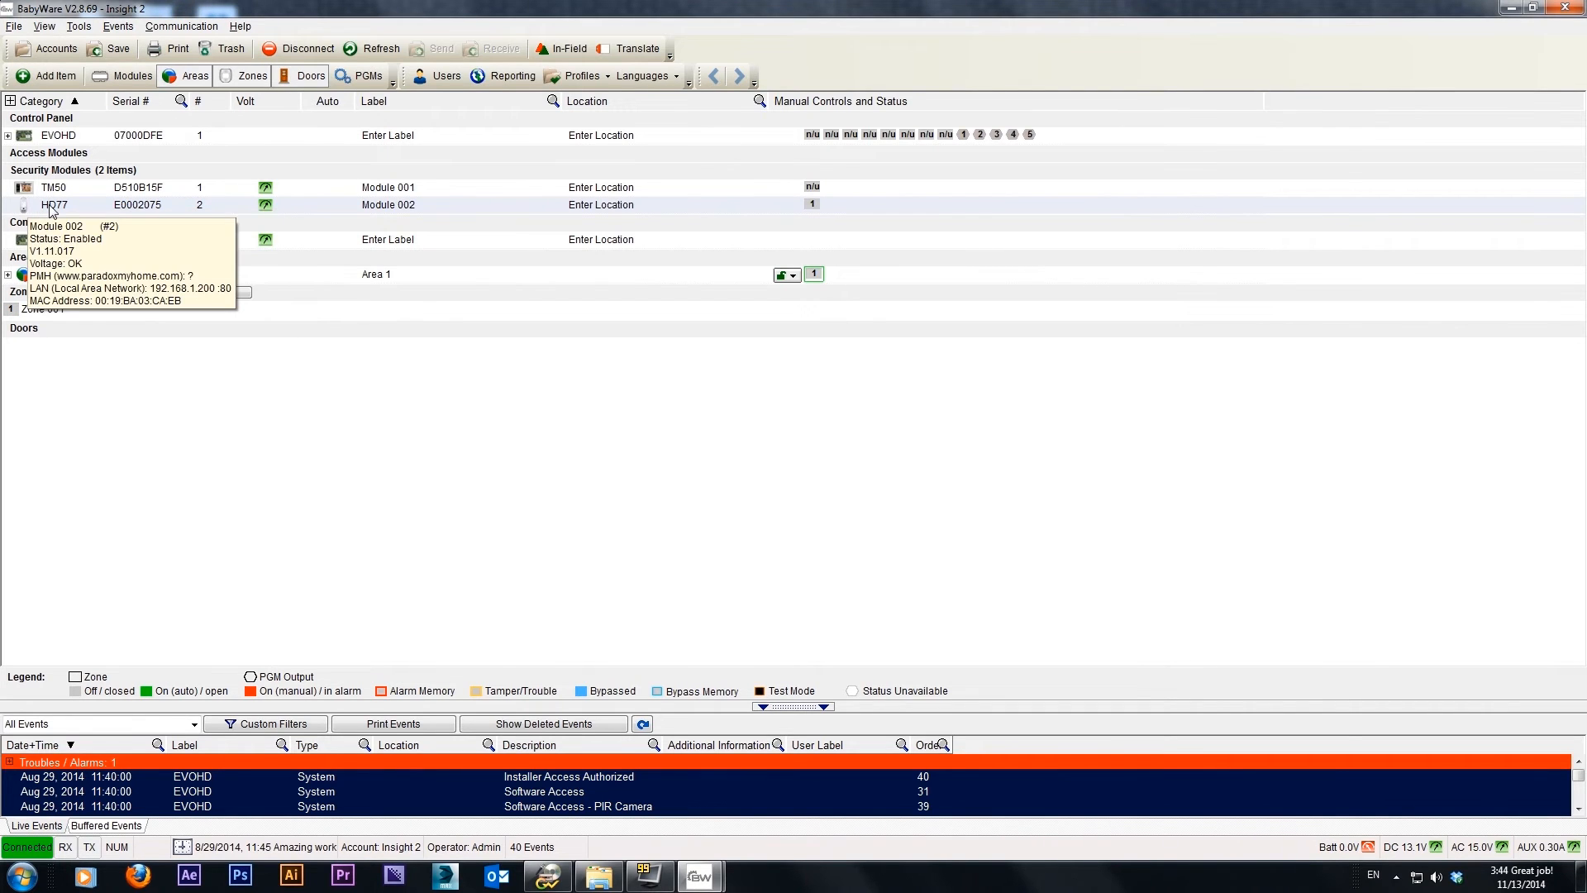
double_click(50, 210)
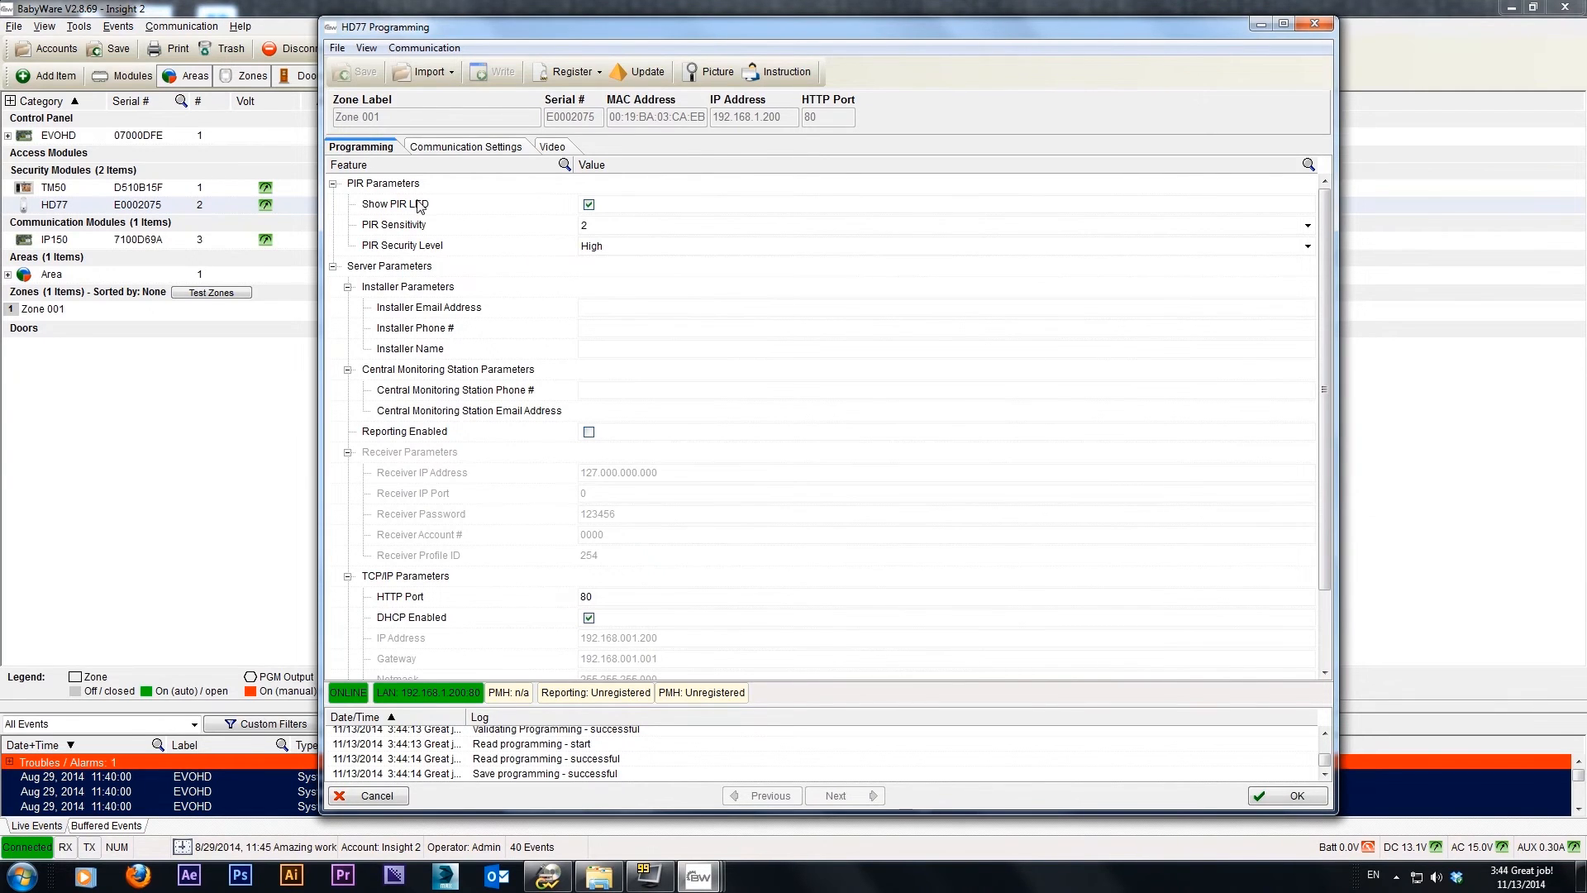
Select 2 as the HD77's PIR Sensitivity and High as its PIR Security Level
left_click(612, 227)
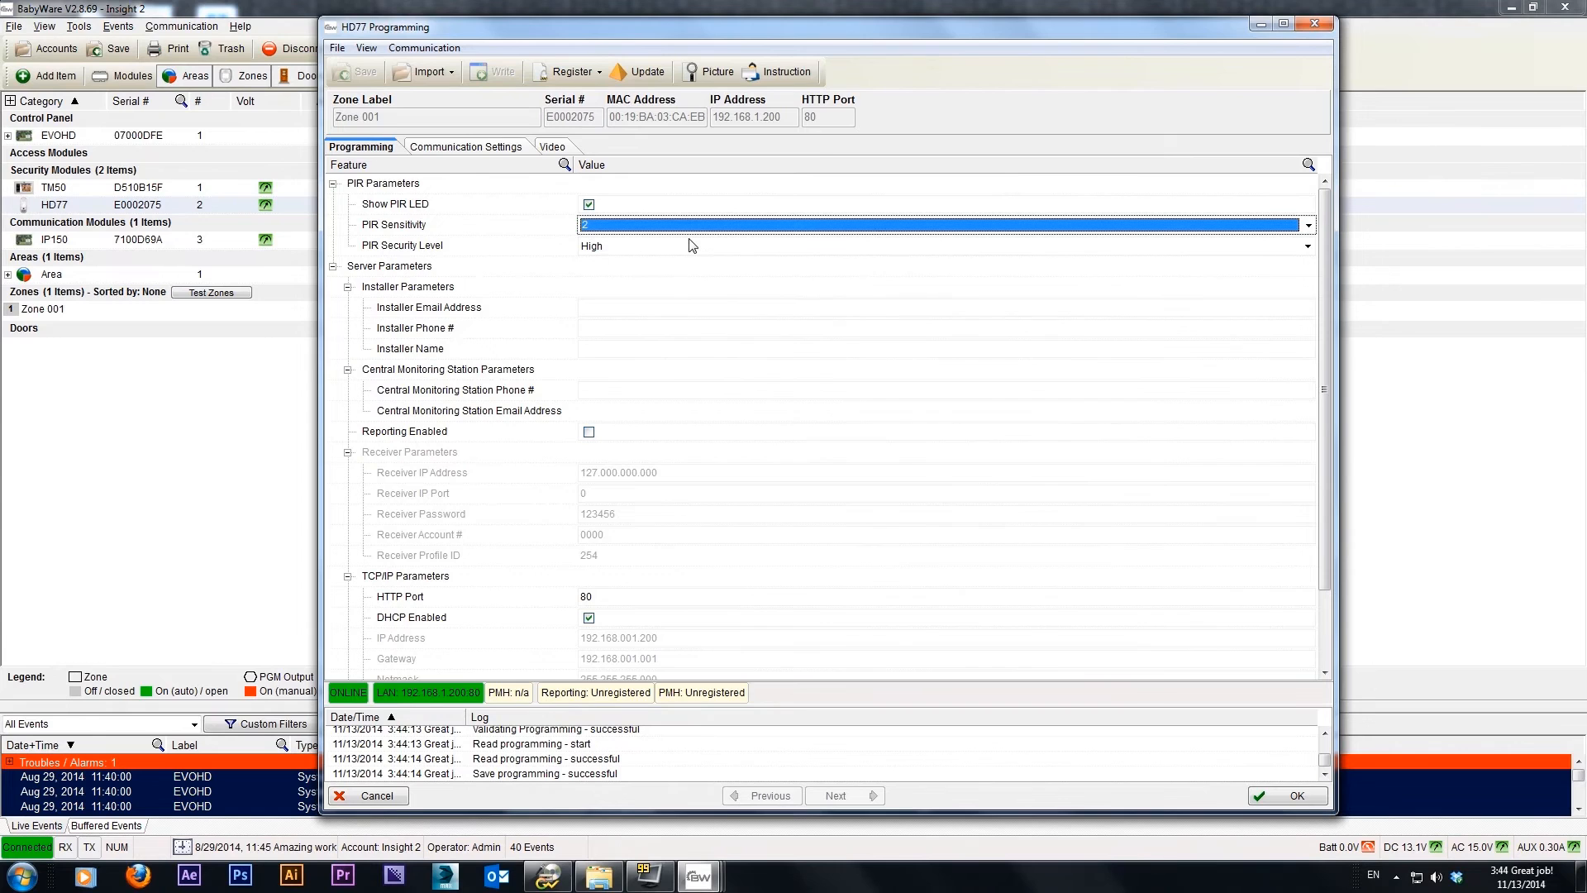
left_click(1308, 226)
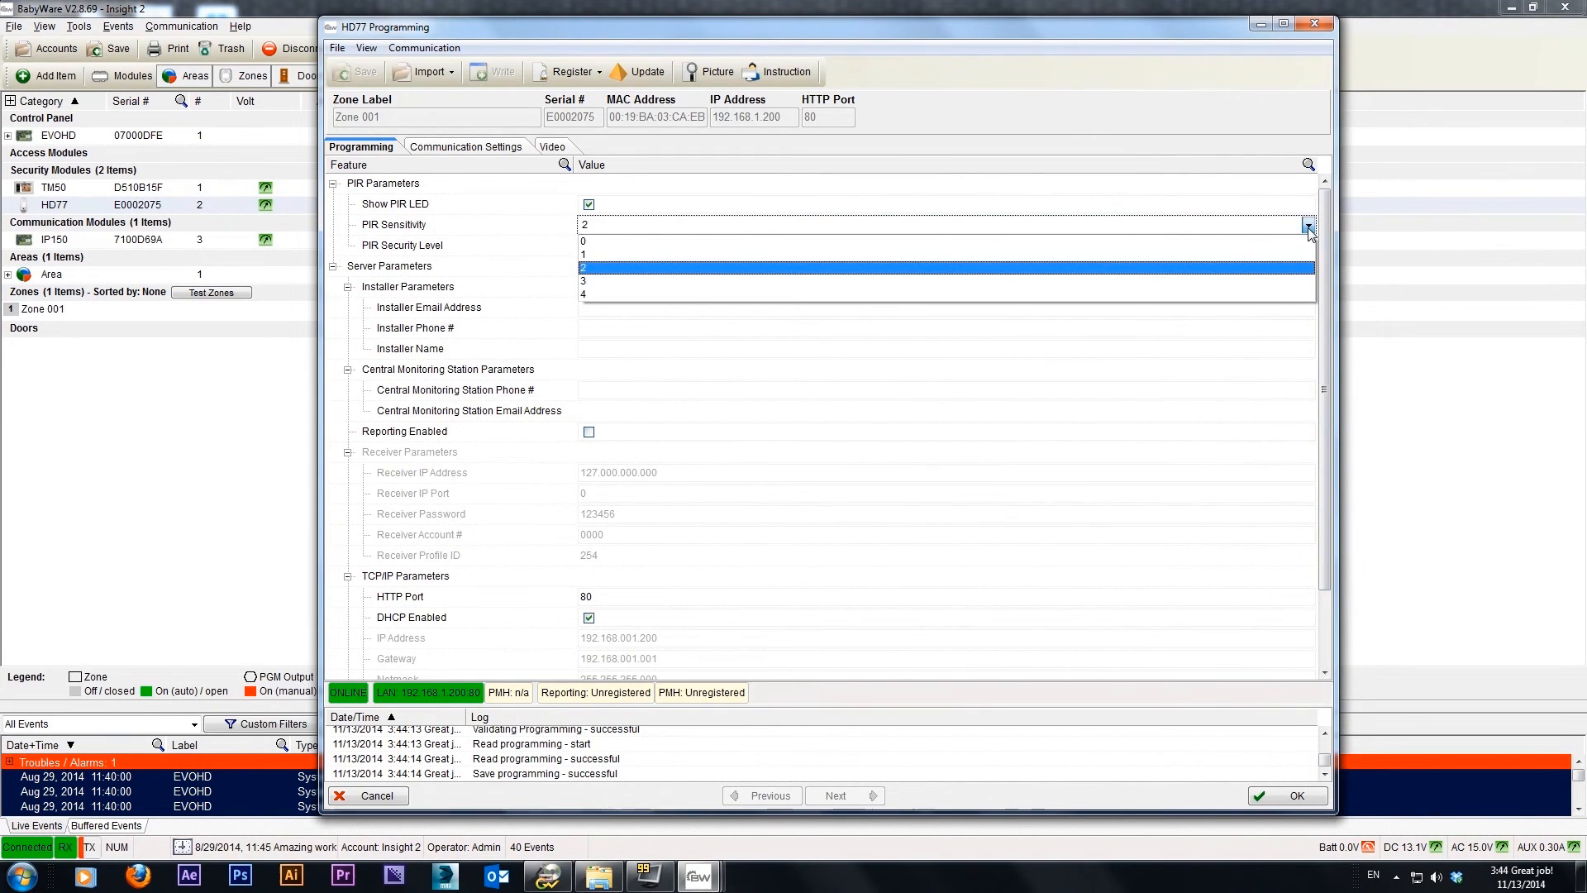
left_click(1308, 227)
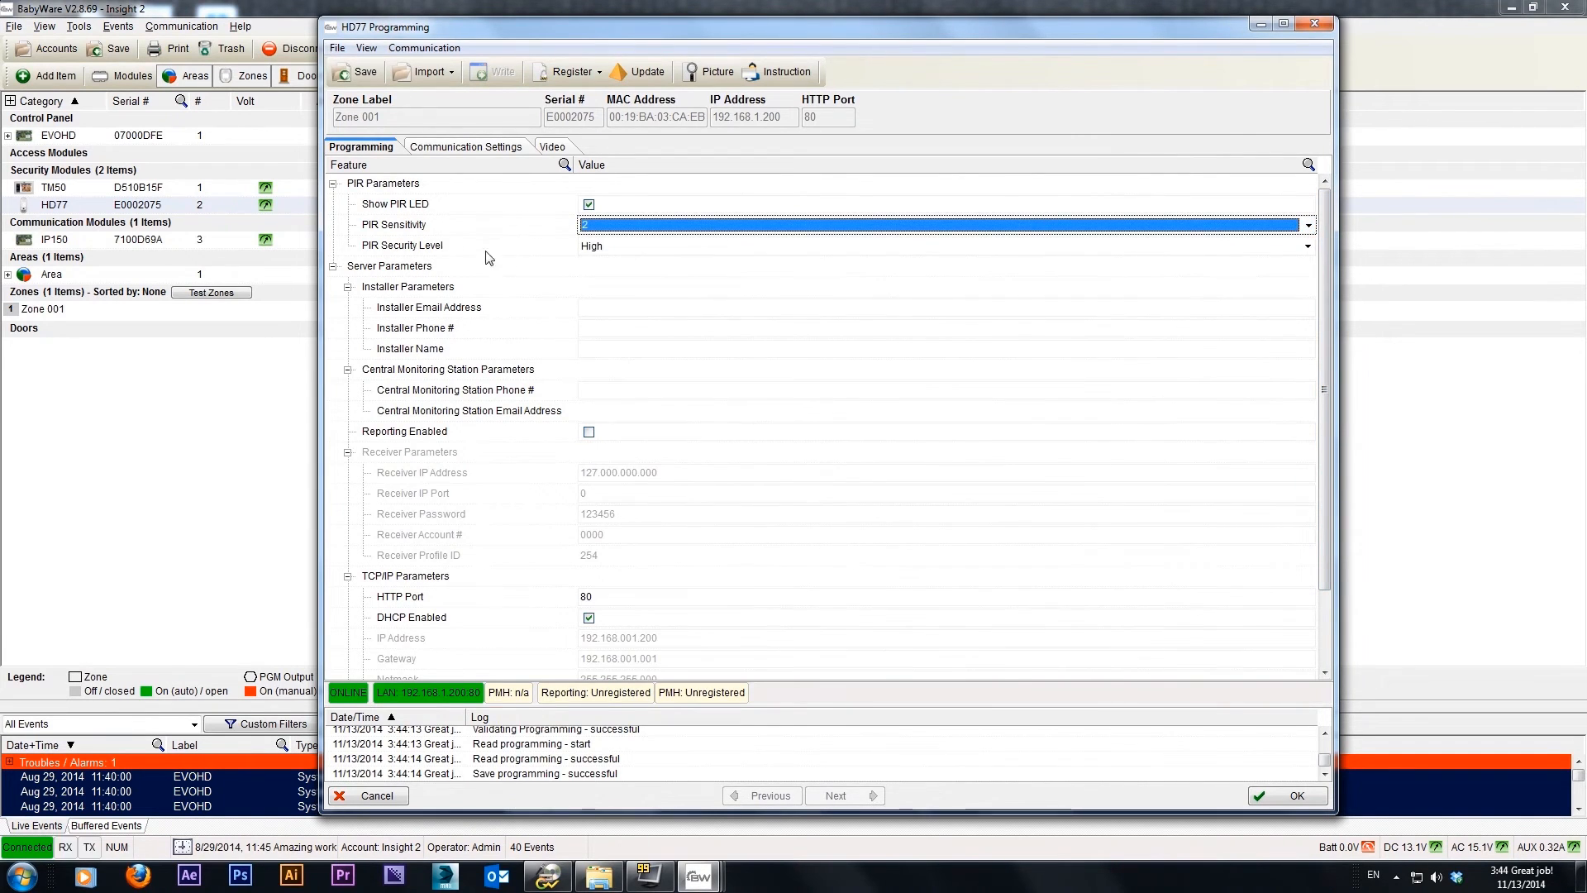
left_click(1287, 247)
left_click(1308, 245)
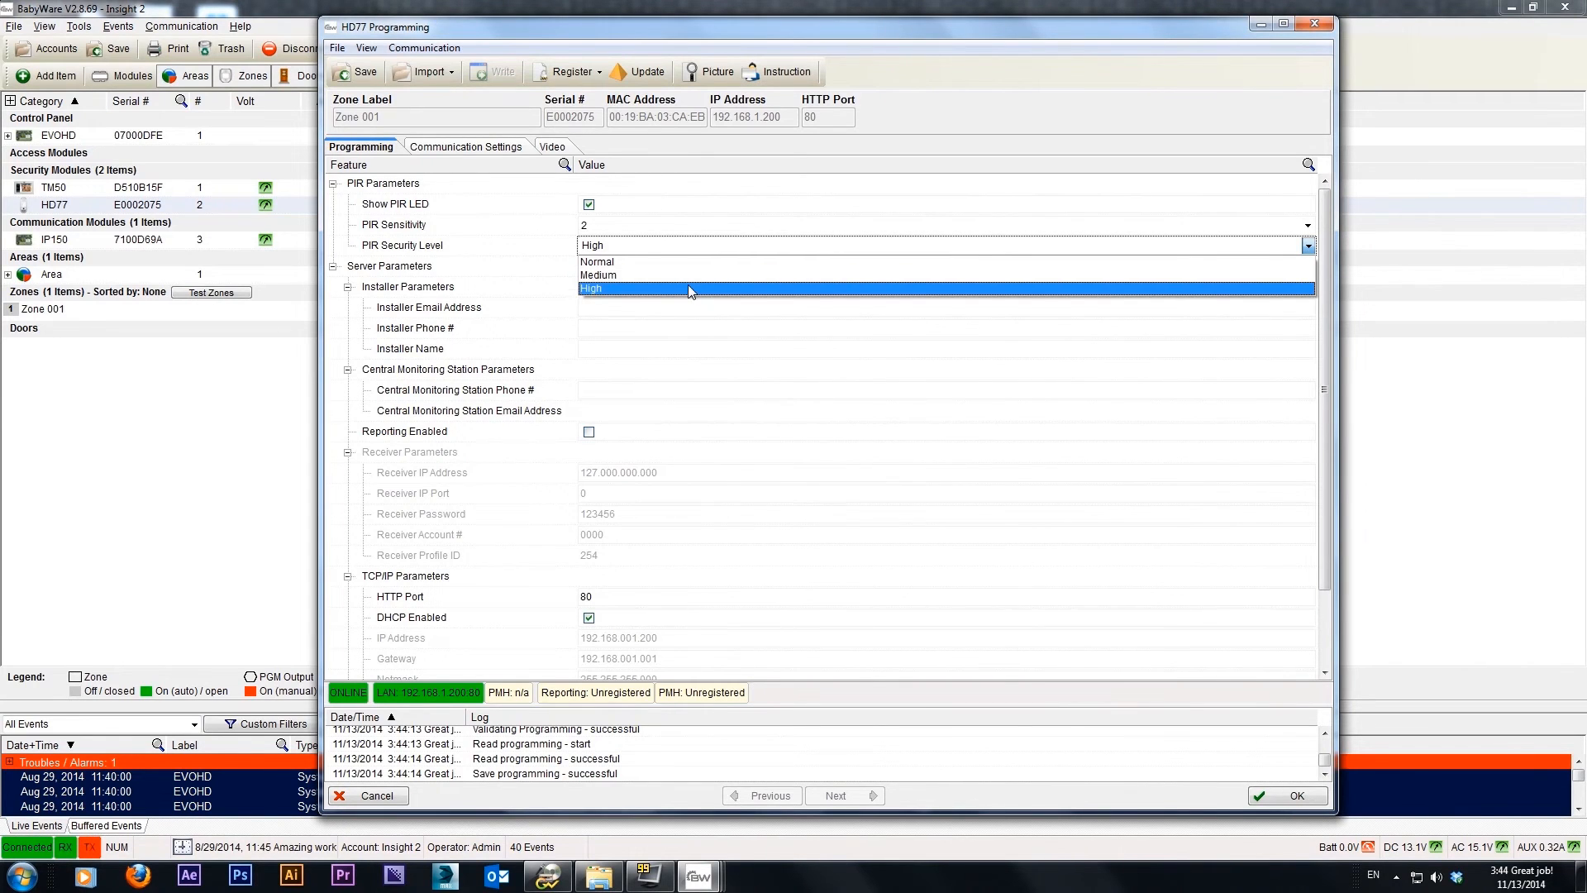
left_click(689, 288)
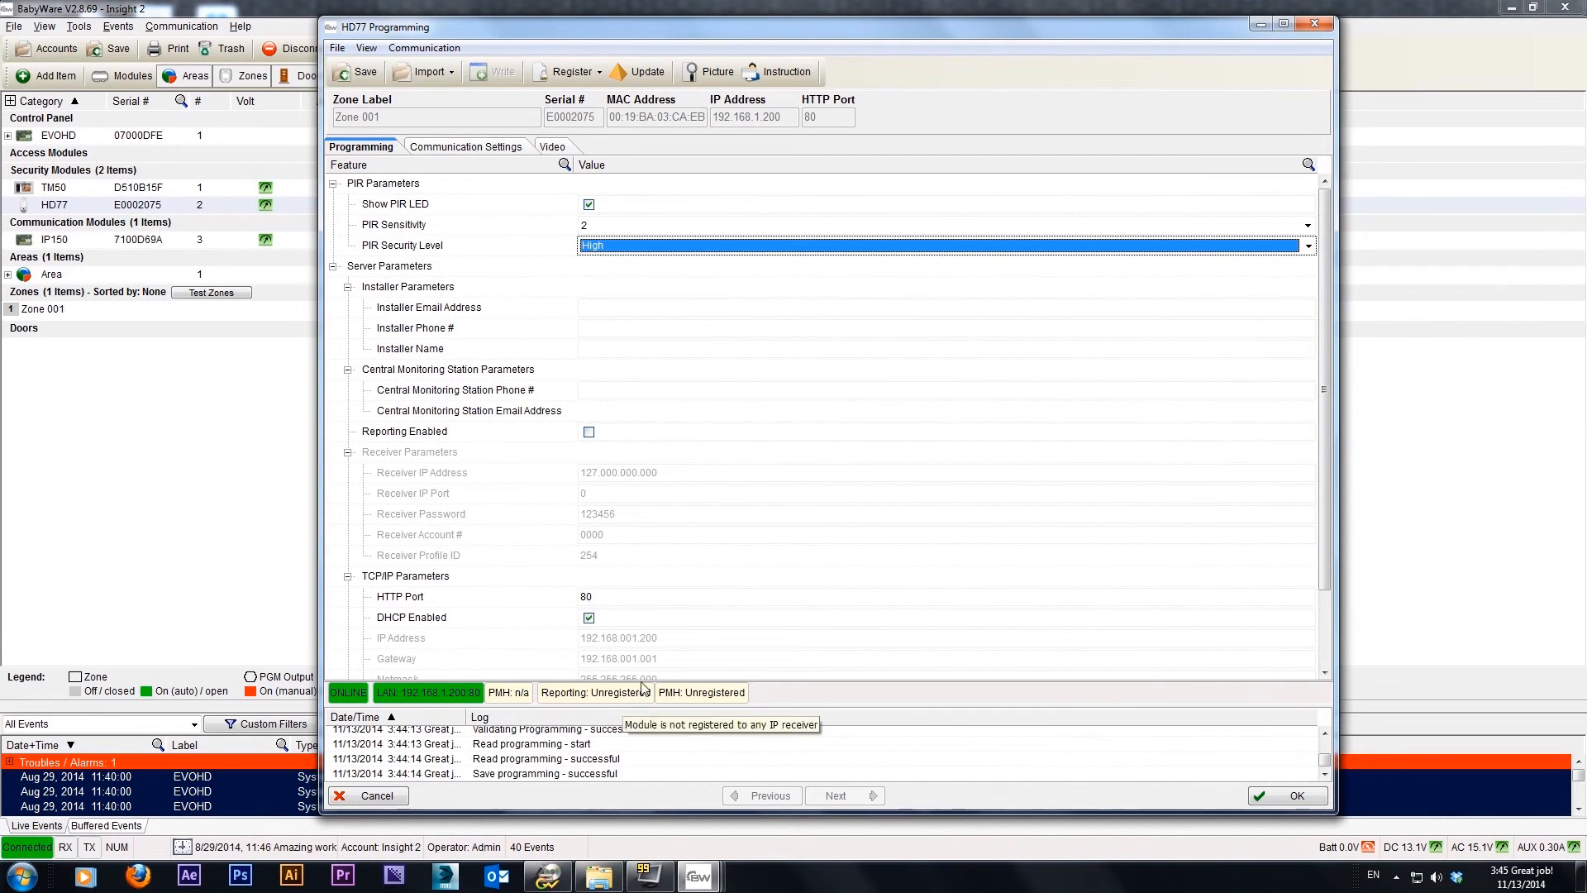
Examine the registration status, the installer email, phone and name fields, and the central monitoring station phone field
mouse_move(675, 707)
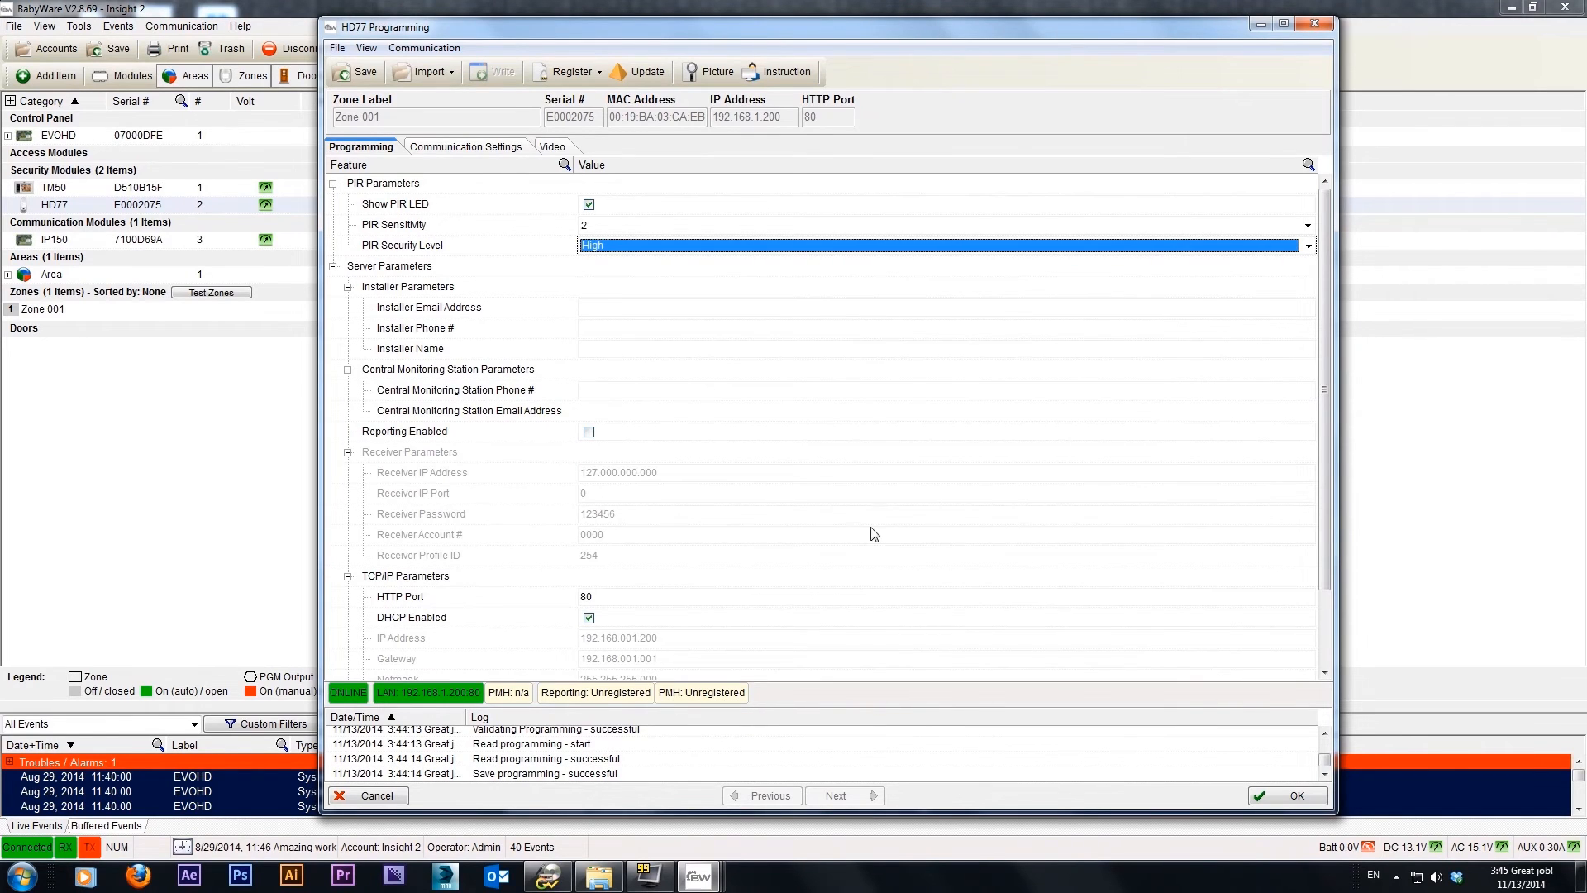
left_click(450, 317)
left_click(627, 328)
left_click(625, 349)
left_click(627, 308)
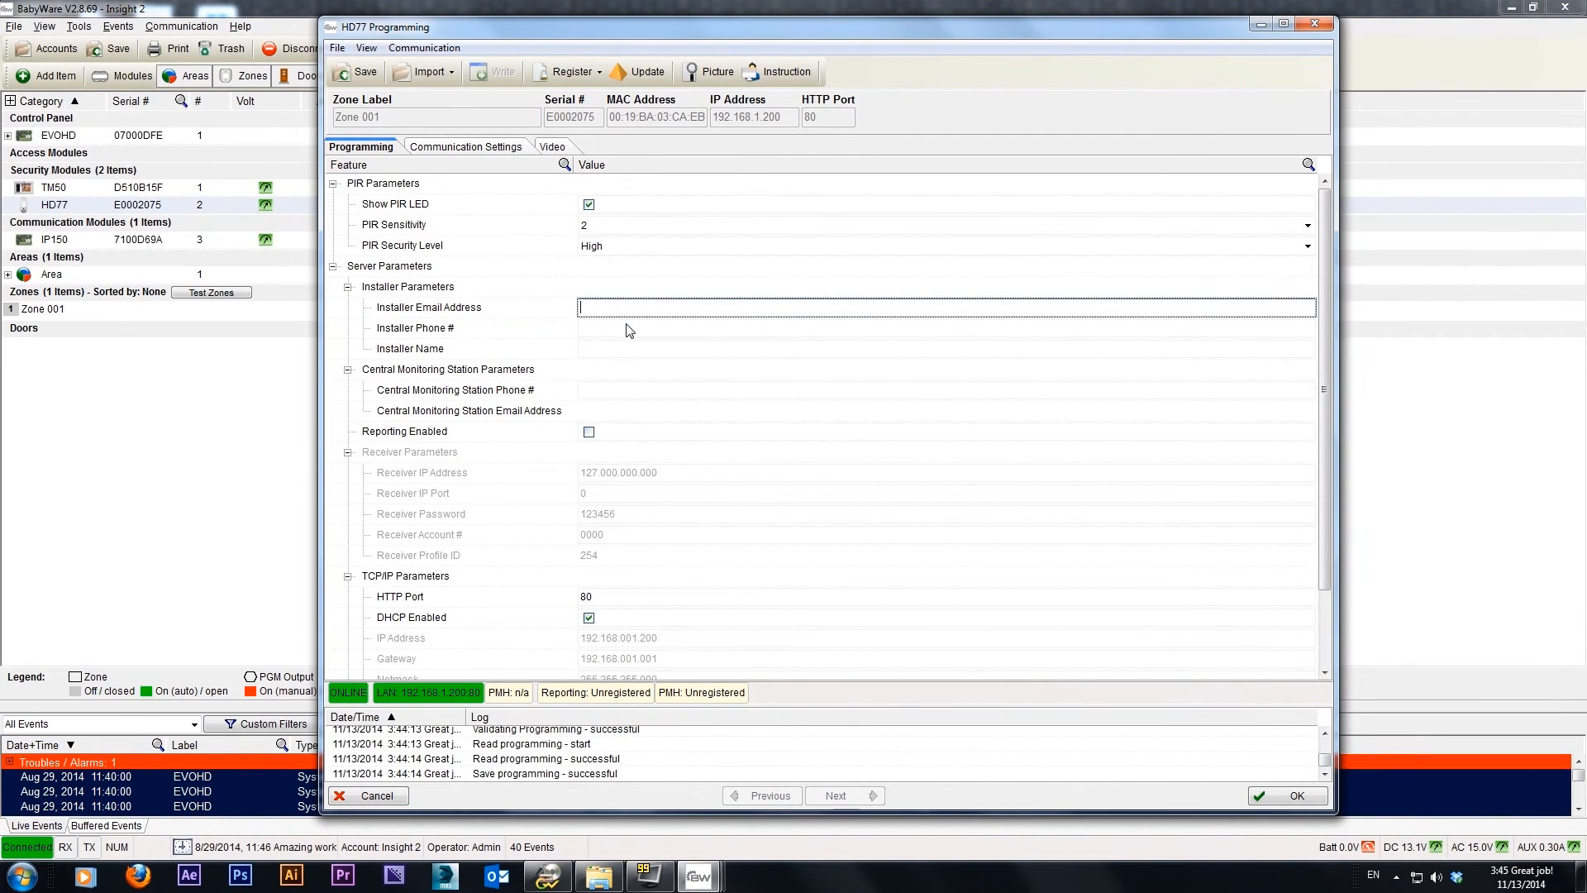
left_click(627, 329)
left_click(627, 348)
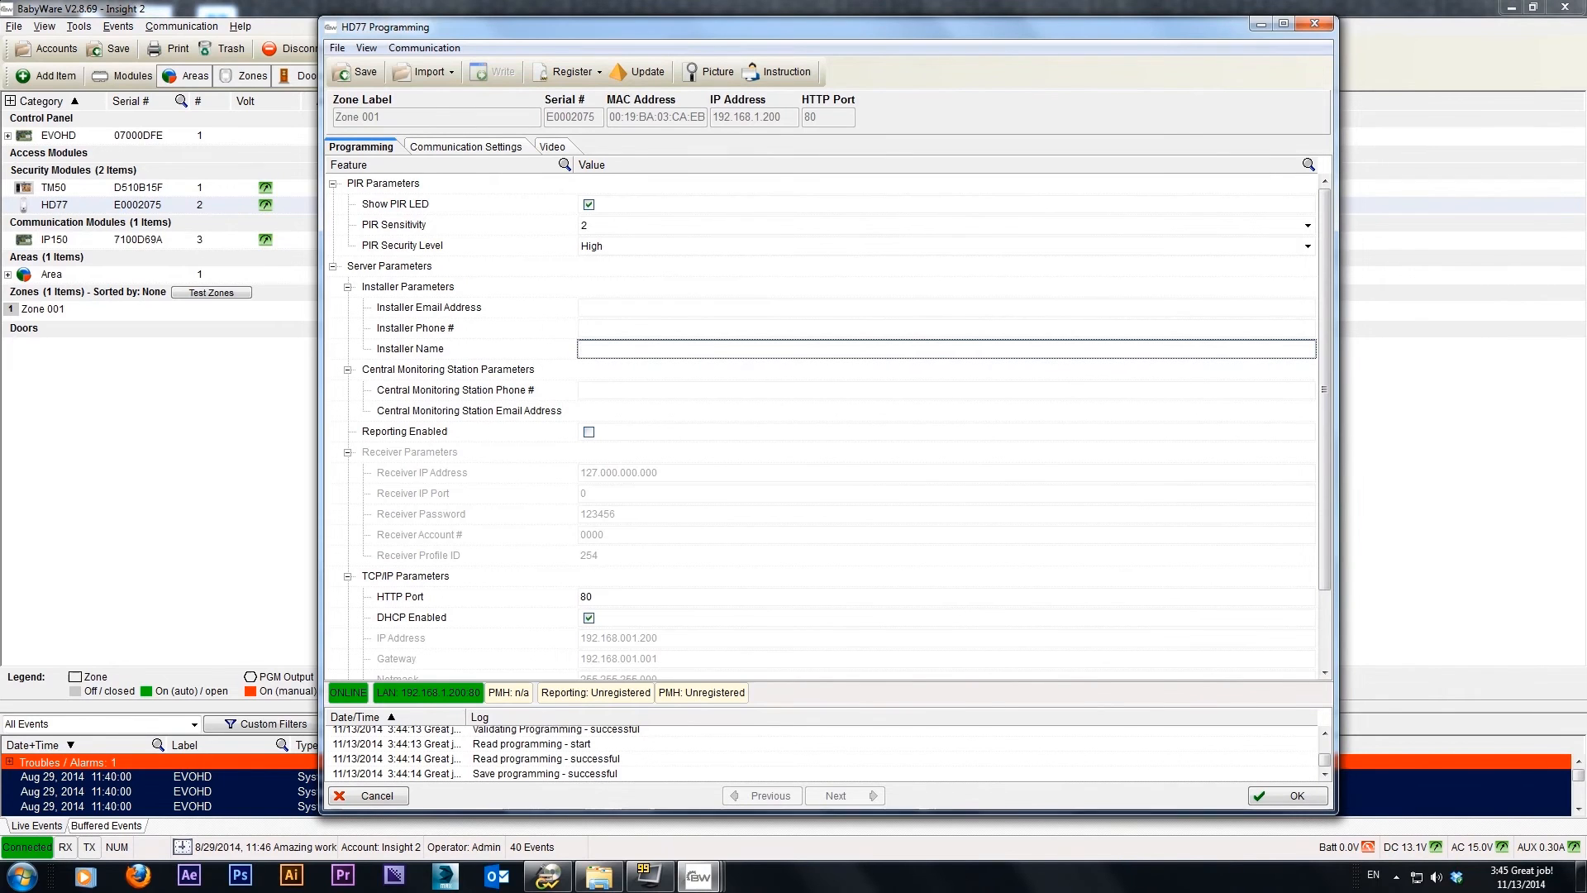
left_click(616, 312)
left_click(613, 331)
left_click(609, 354)
left_click(609, 392)
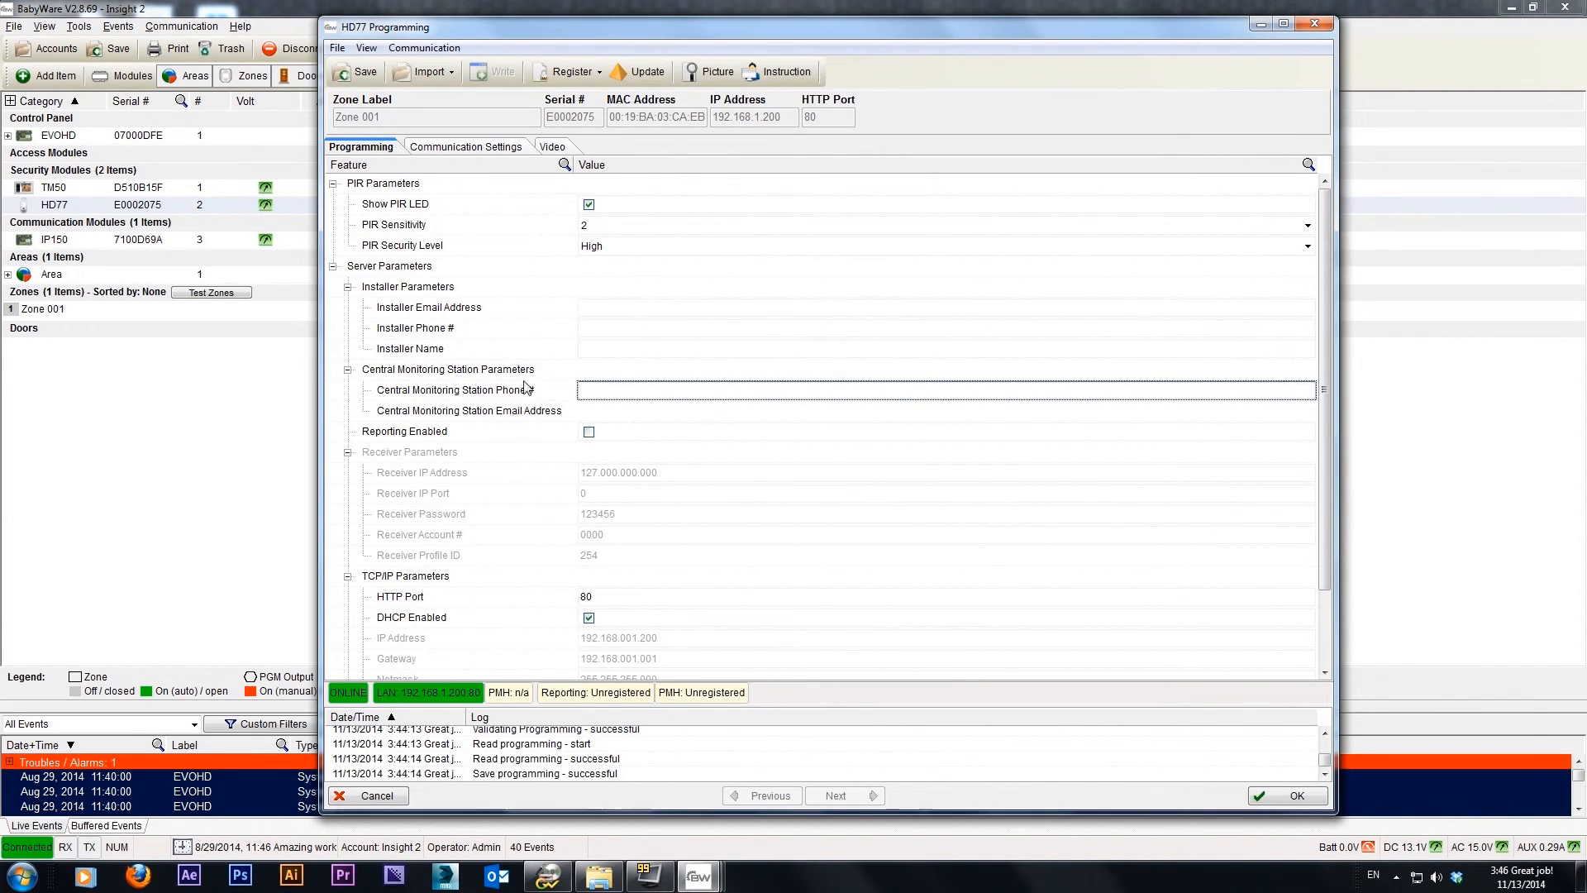
Enable reporting to examine the receiver port, password, account and profile ID fields, and disable reporting again
scroll(459, 397, "down", 1)
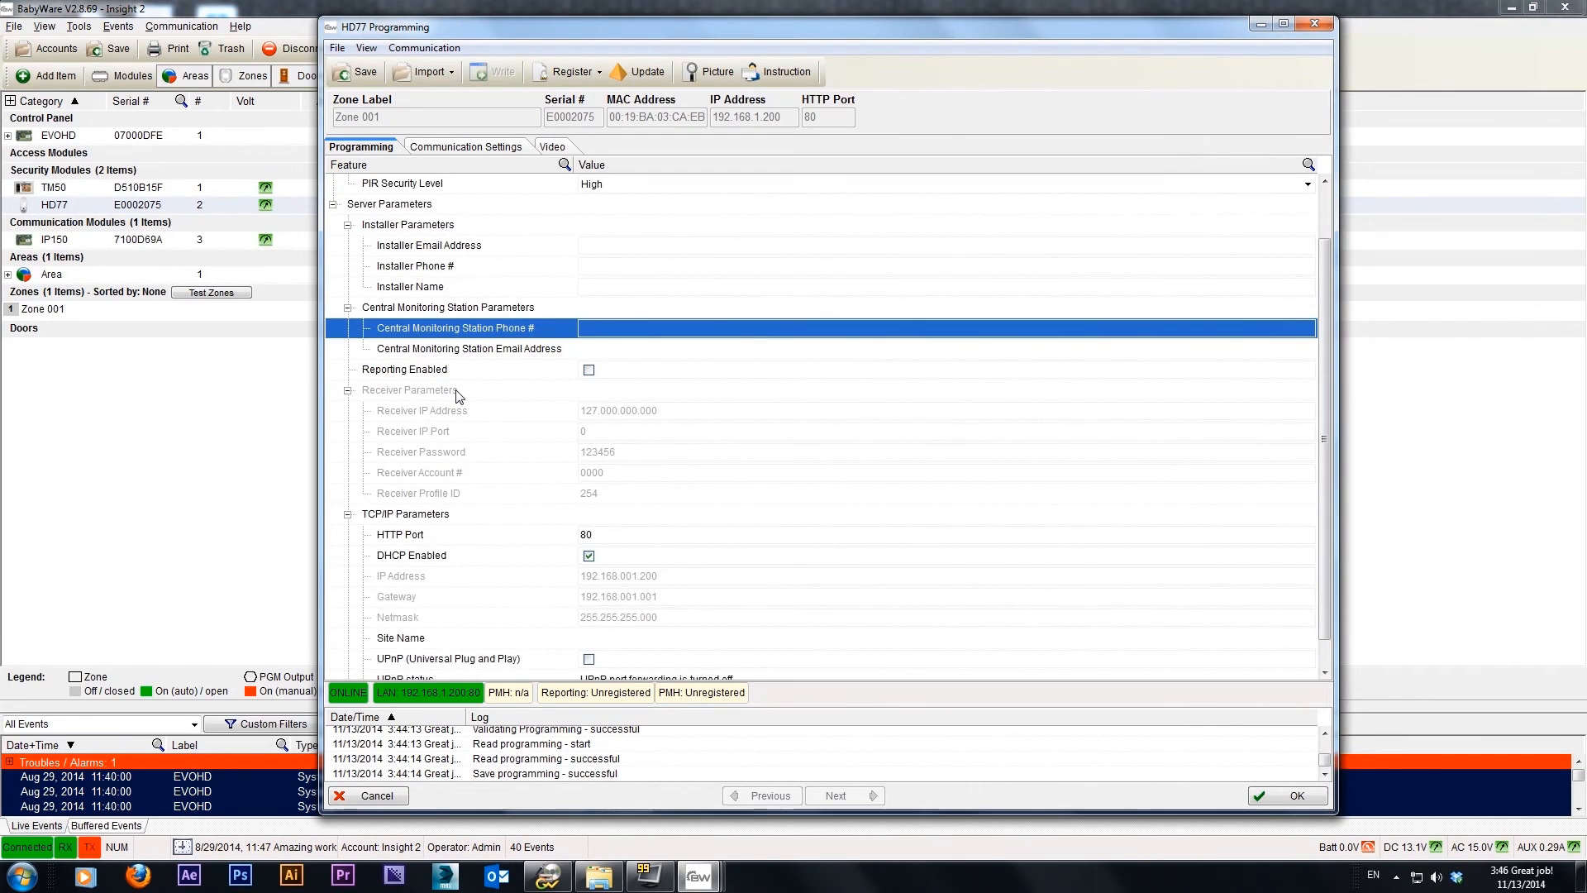
scroll(459, 397, "down", 1)
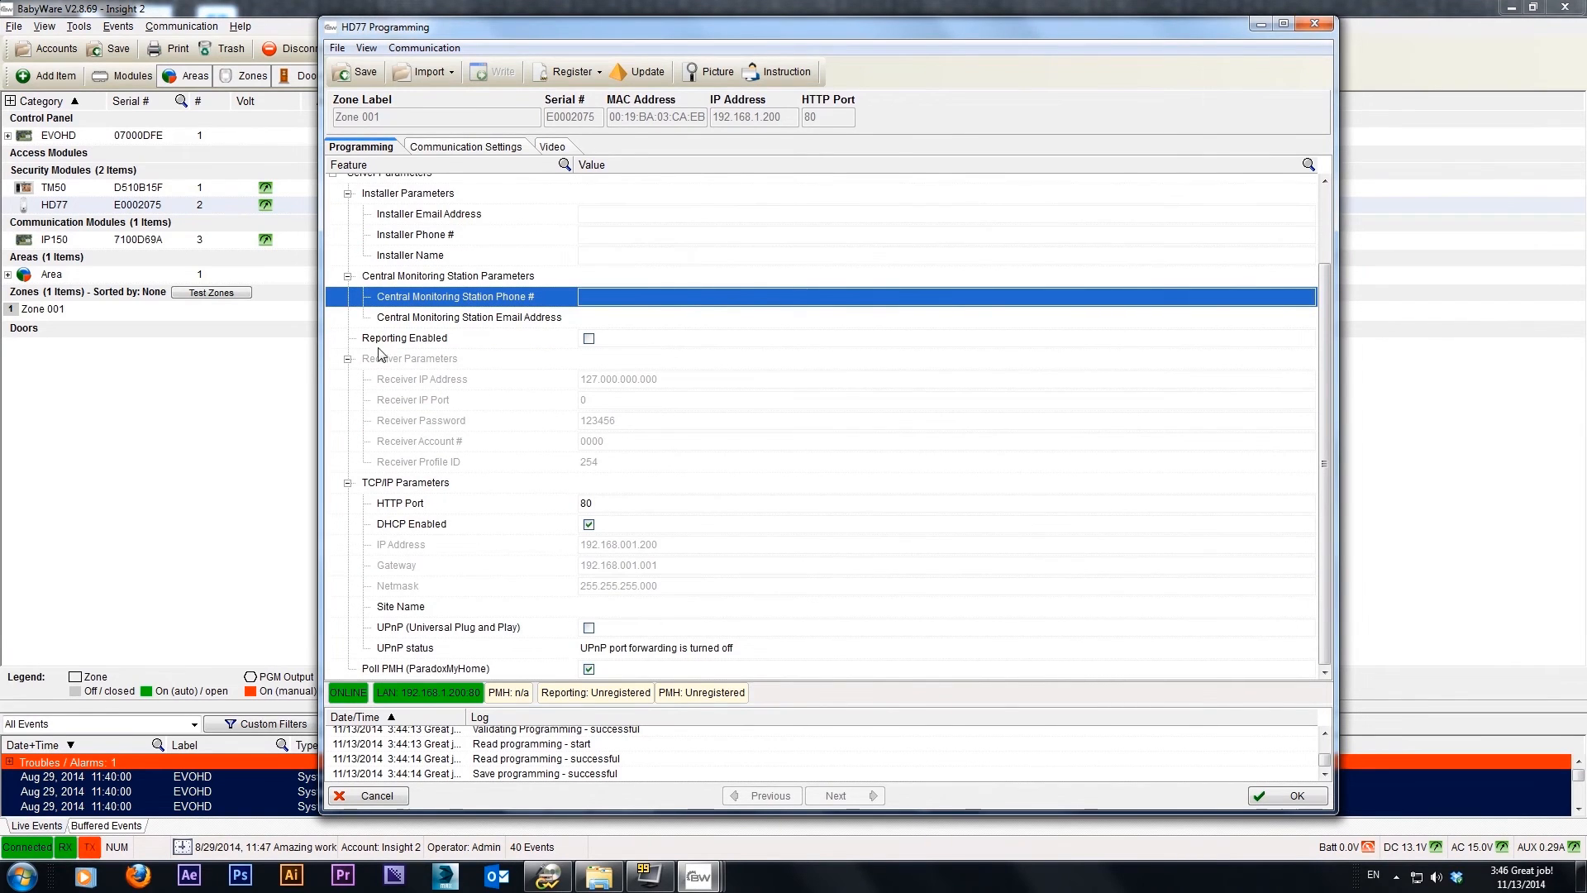
left_click(589, 339)
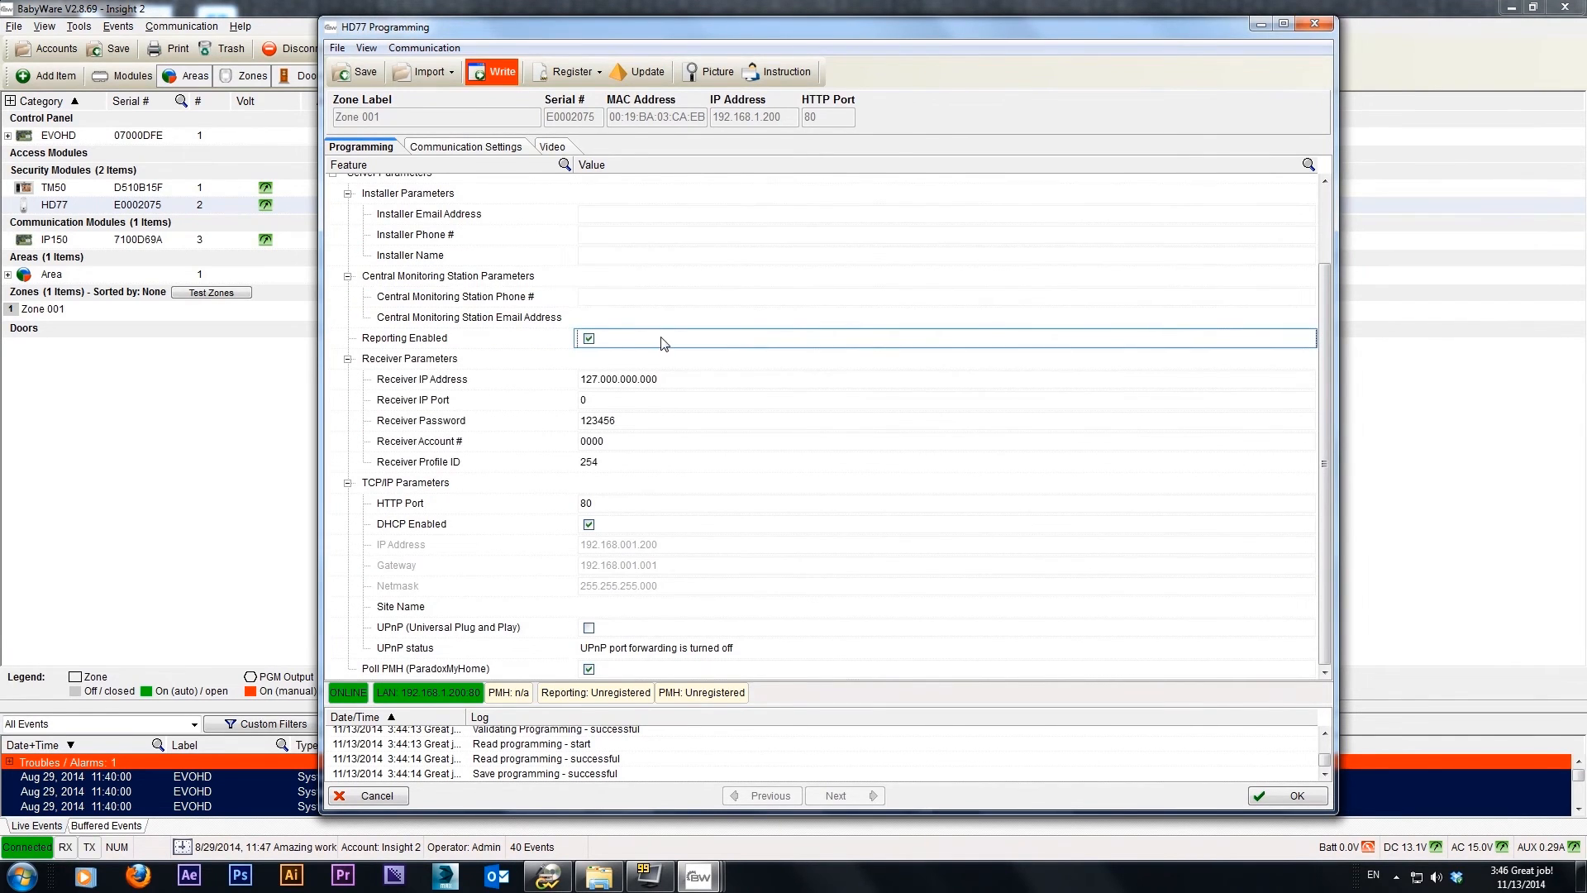
left_click(592, 340)
left_click(592, 341)
left_click(618, 402)
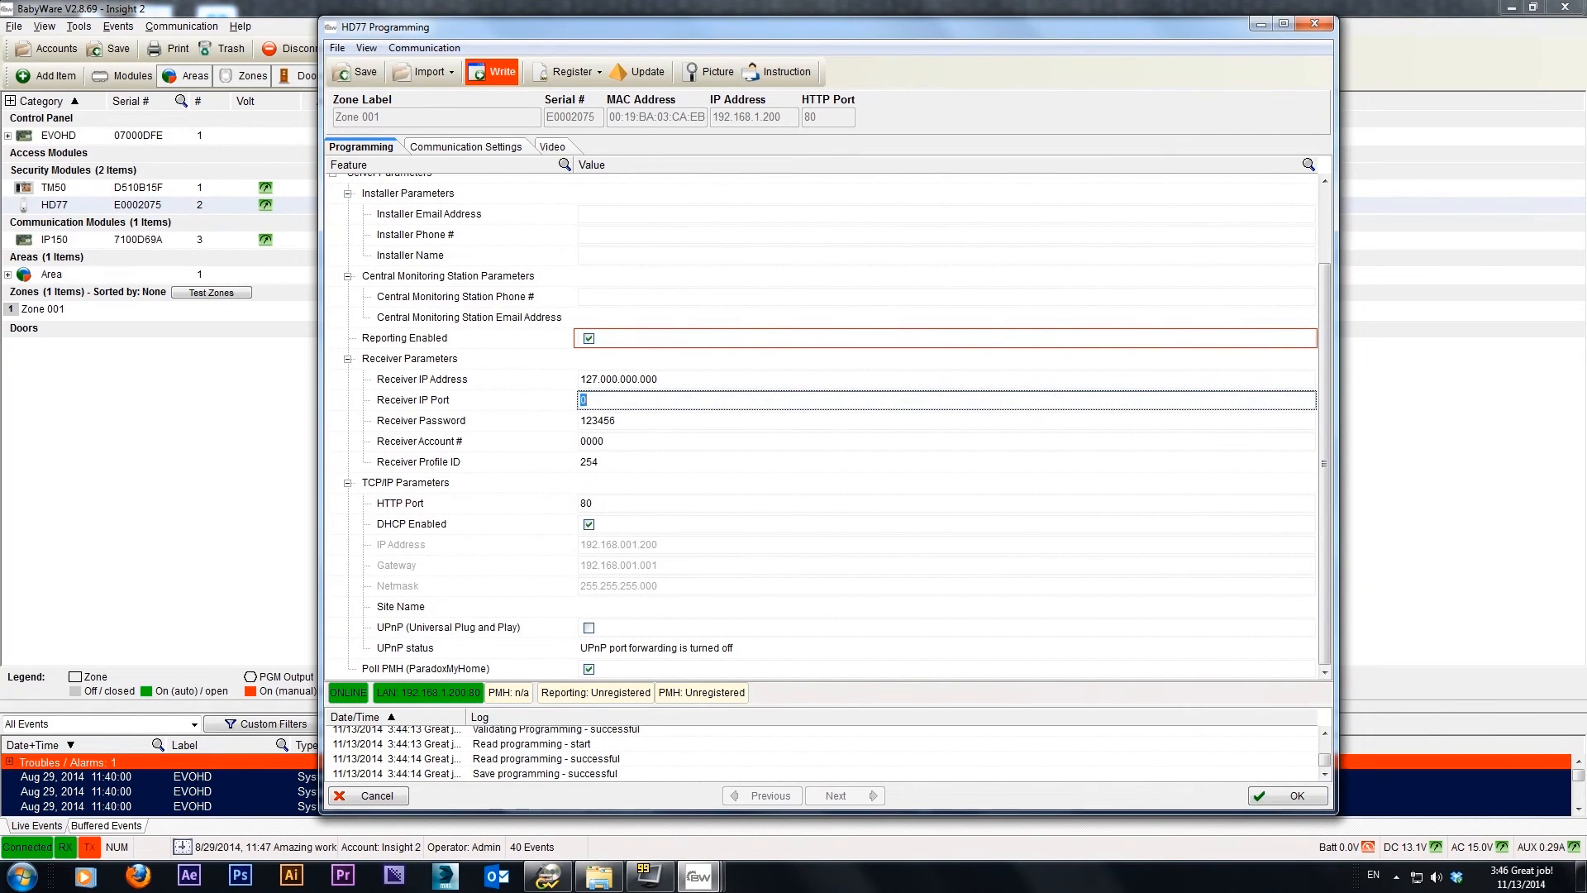
left_click(628, 422)
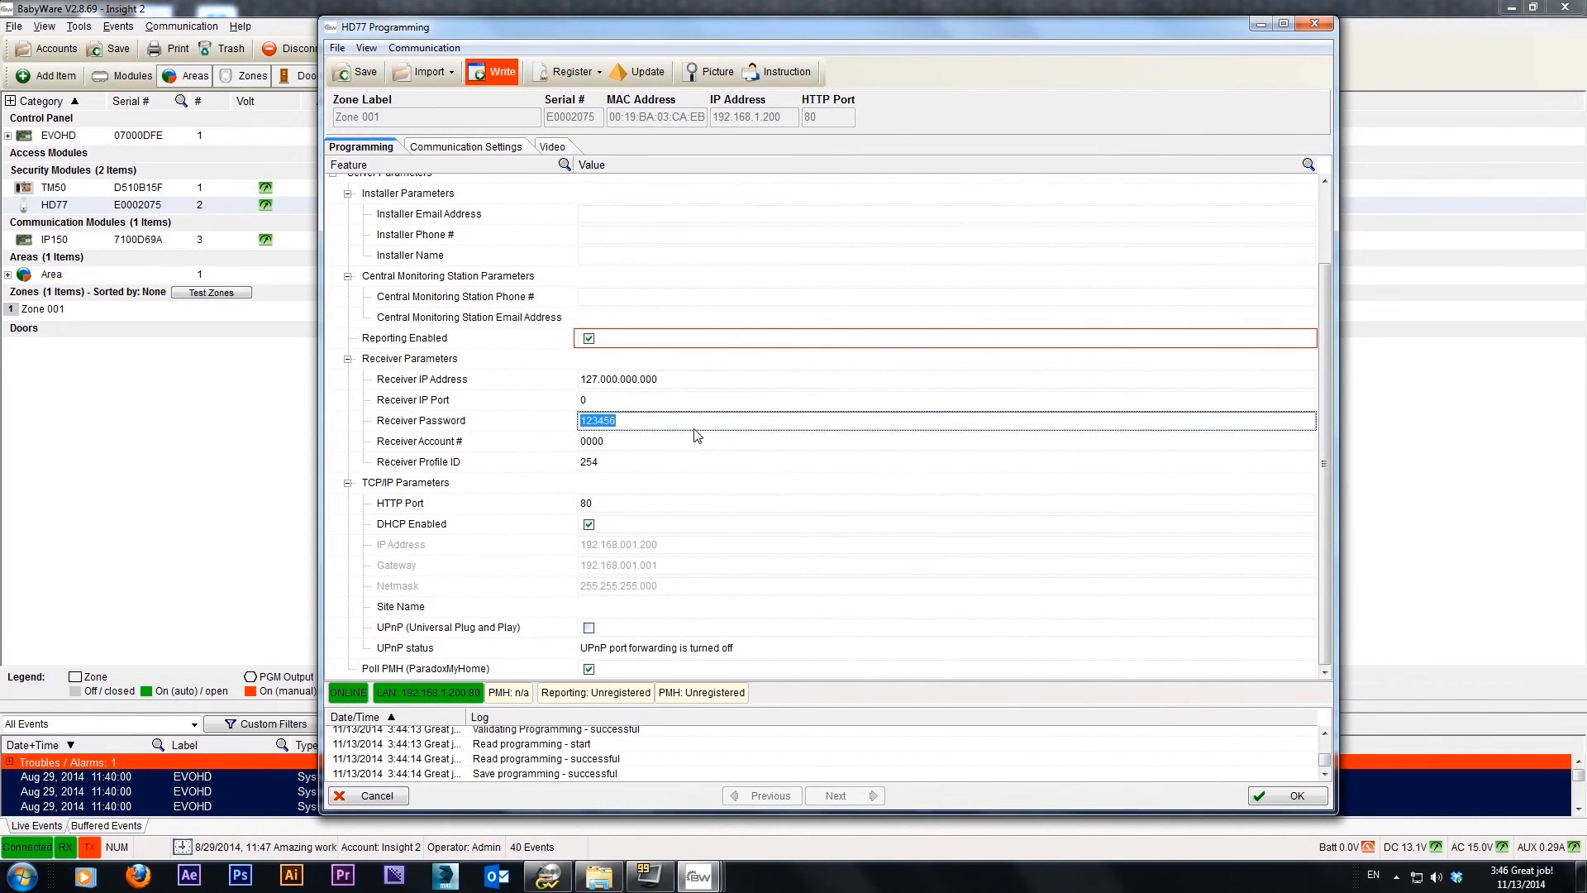
left_click(603, 443)
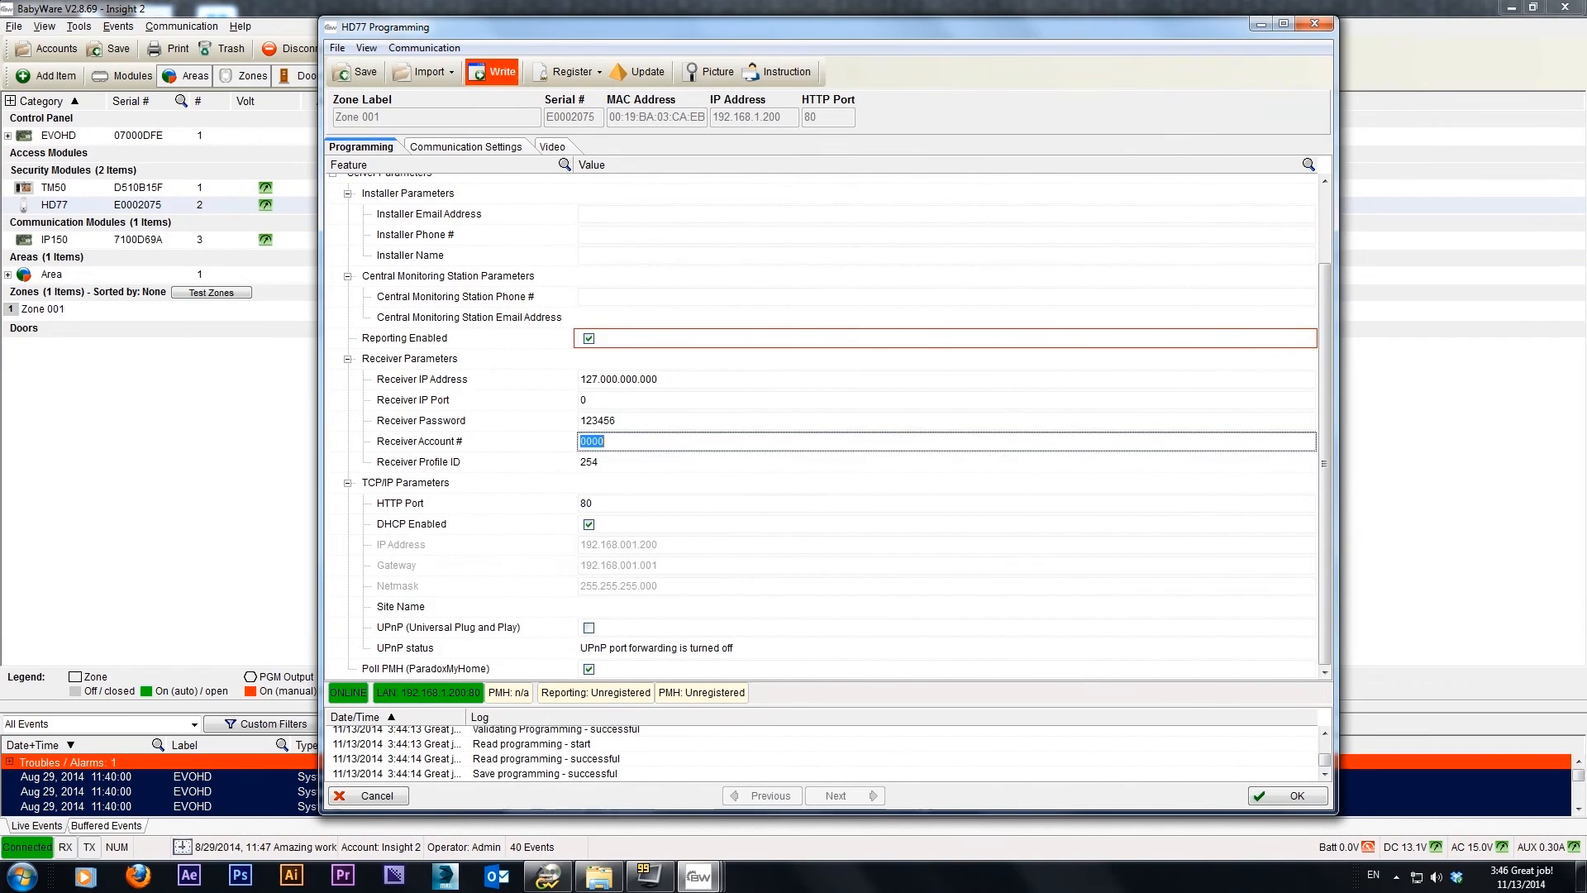
left_click(603, 465)
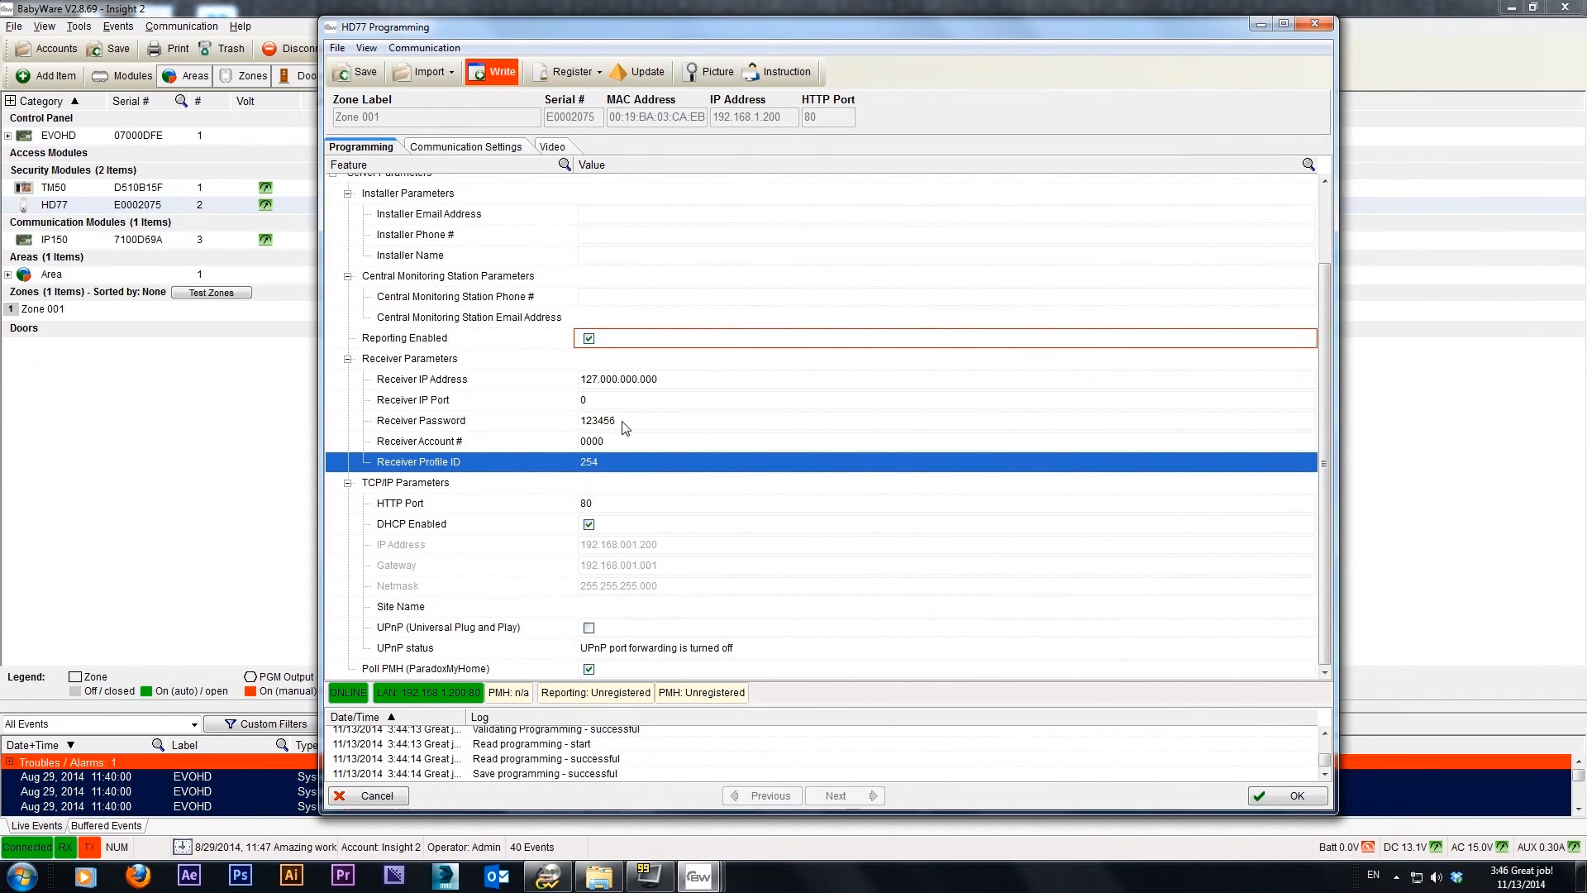
left_click(589, 339)
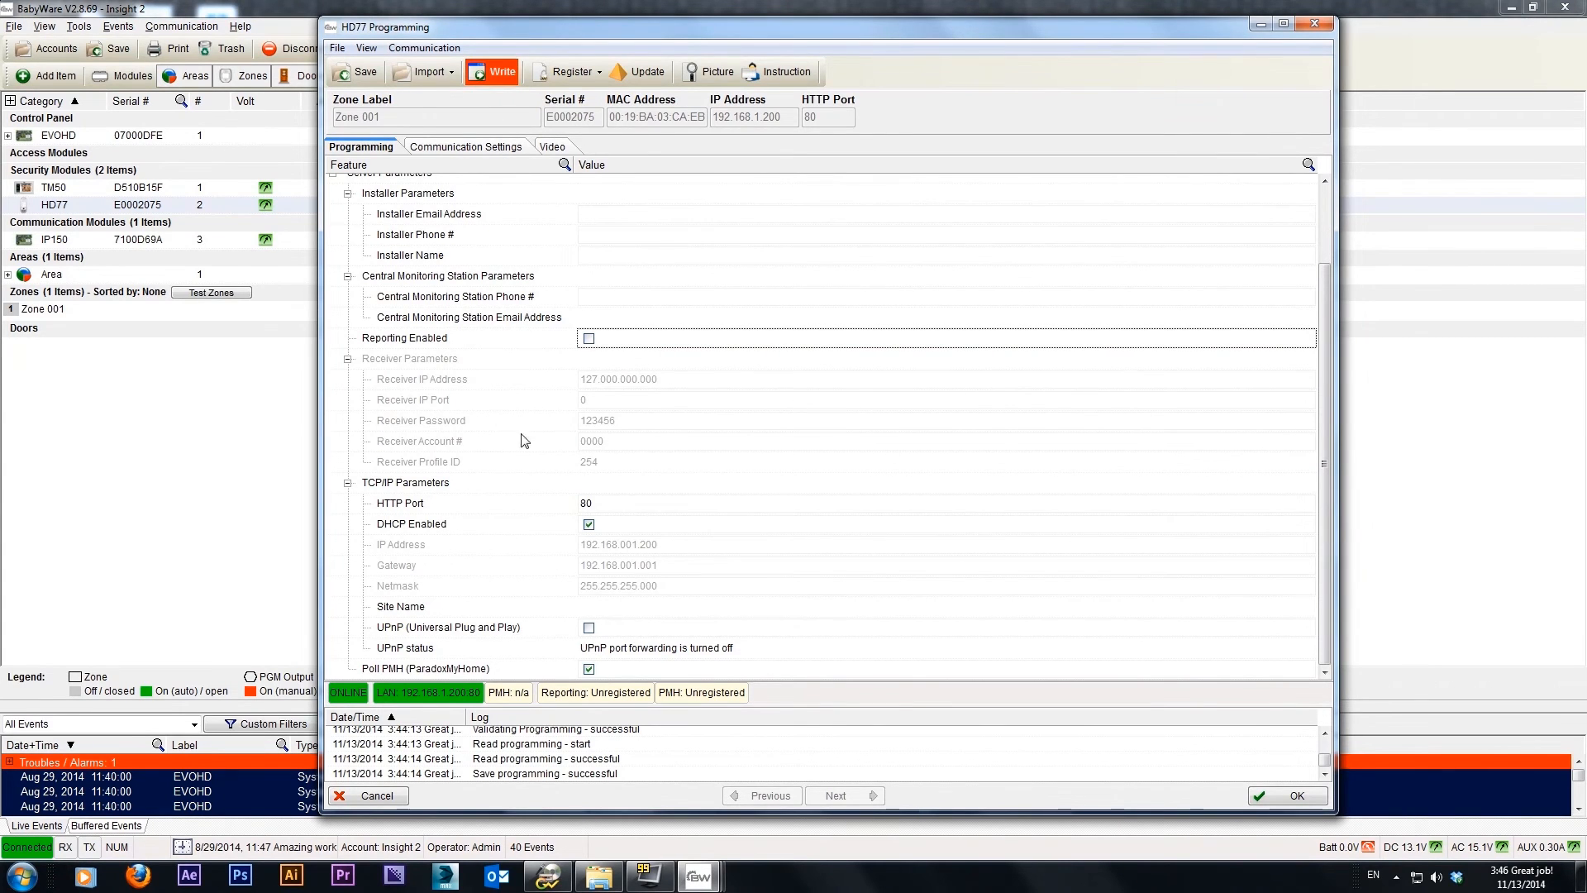
Set the HTTP Port in the HD77's TCP/IP parameters to 10500
scroll(519, 430, "up", 2)
scroll(519, 430, "down", 2)
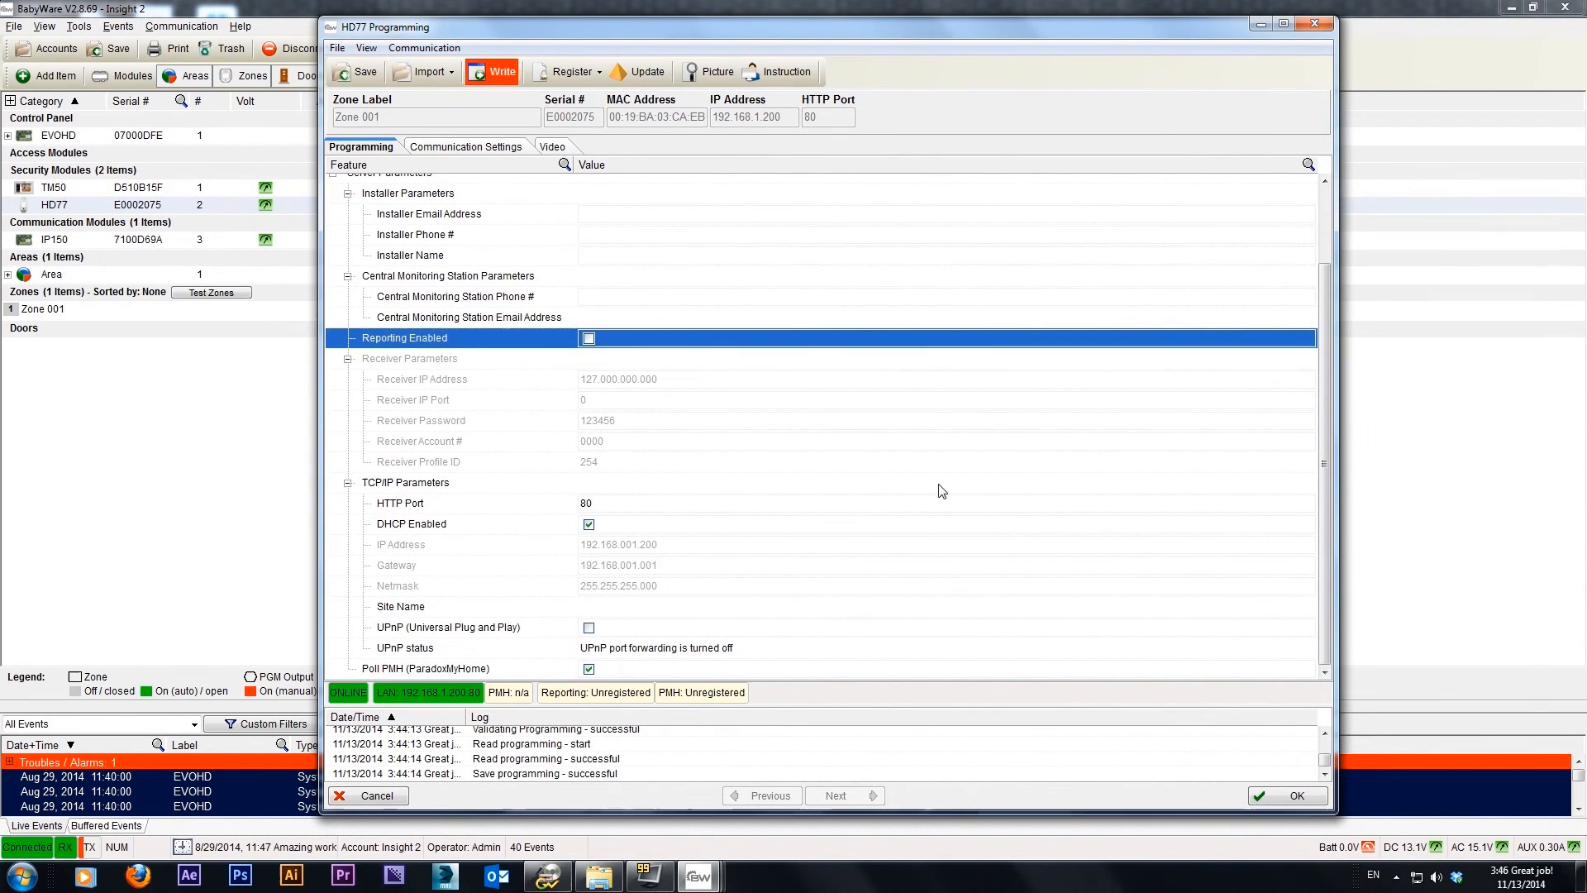
left_click(596, 504)
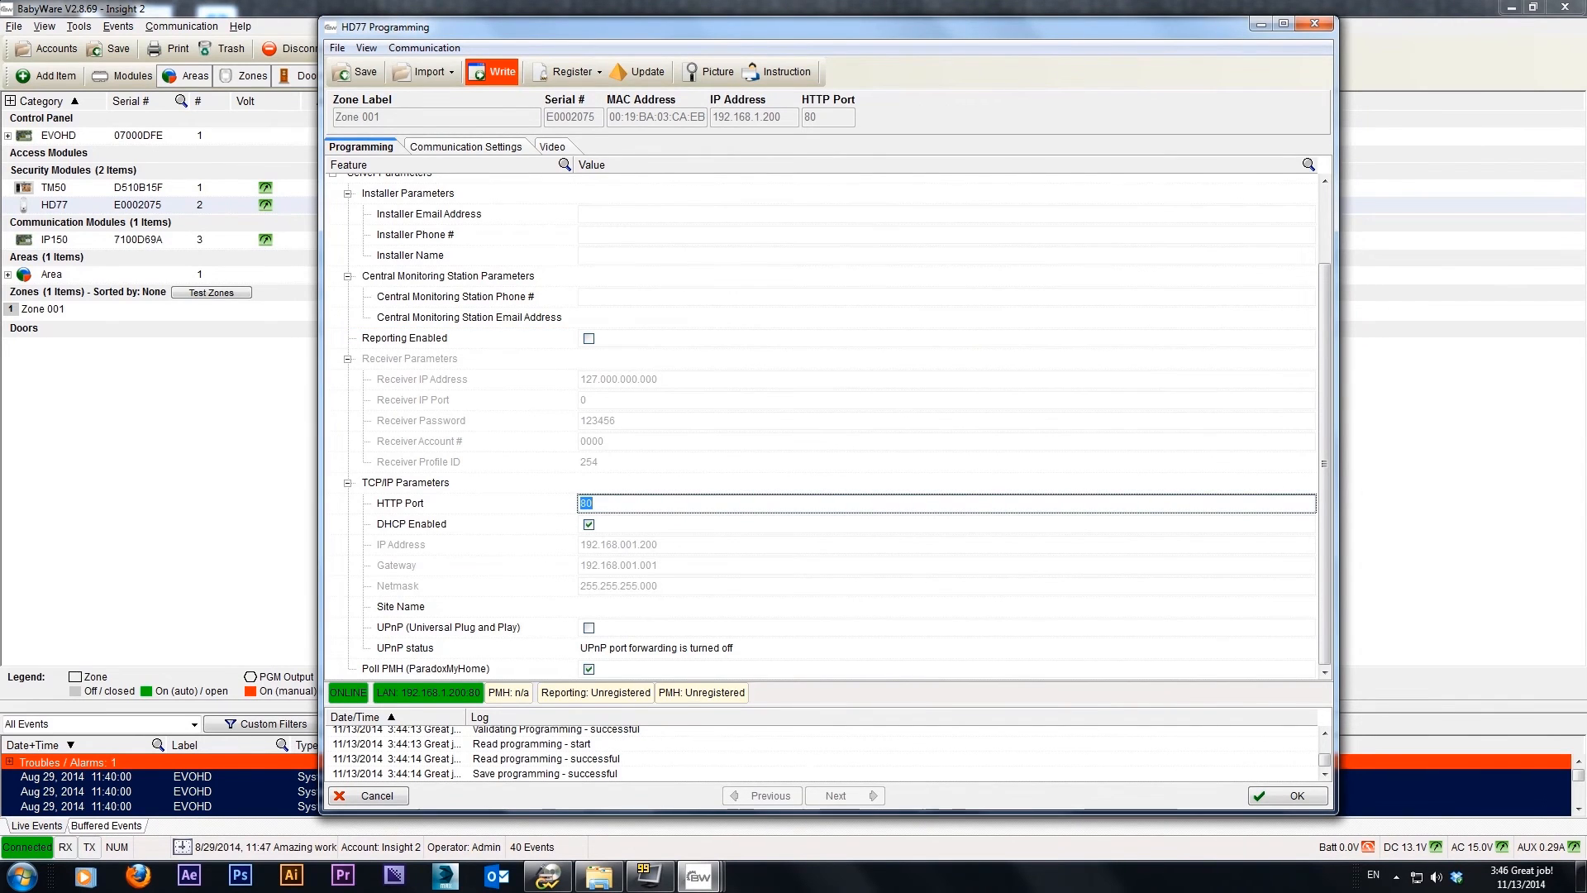
type("10500")
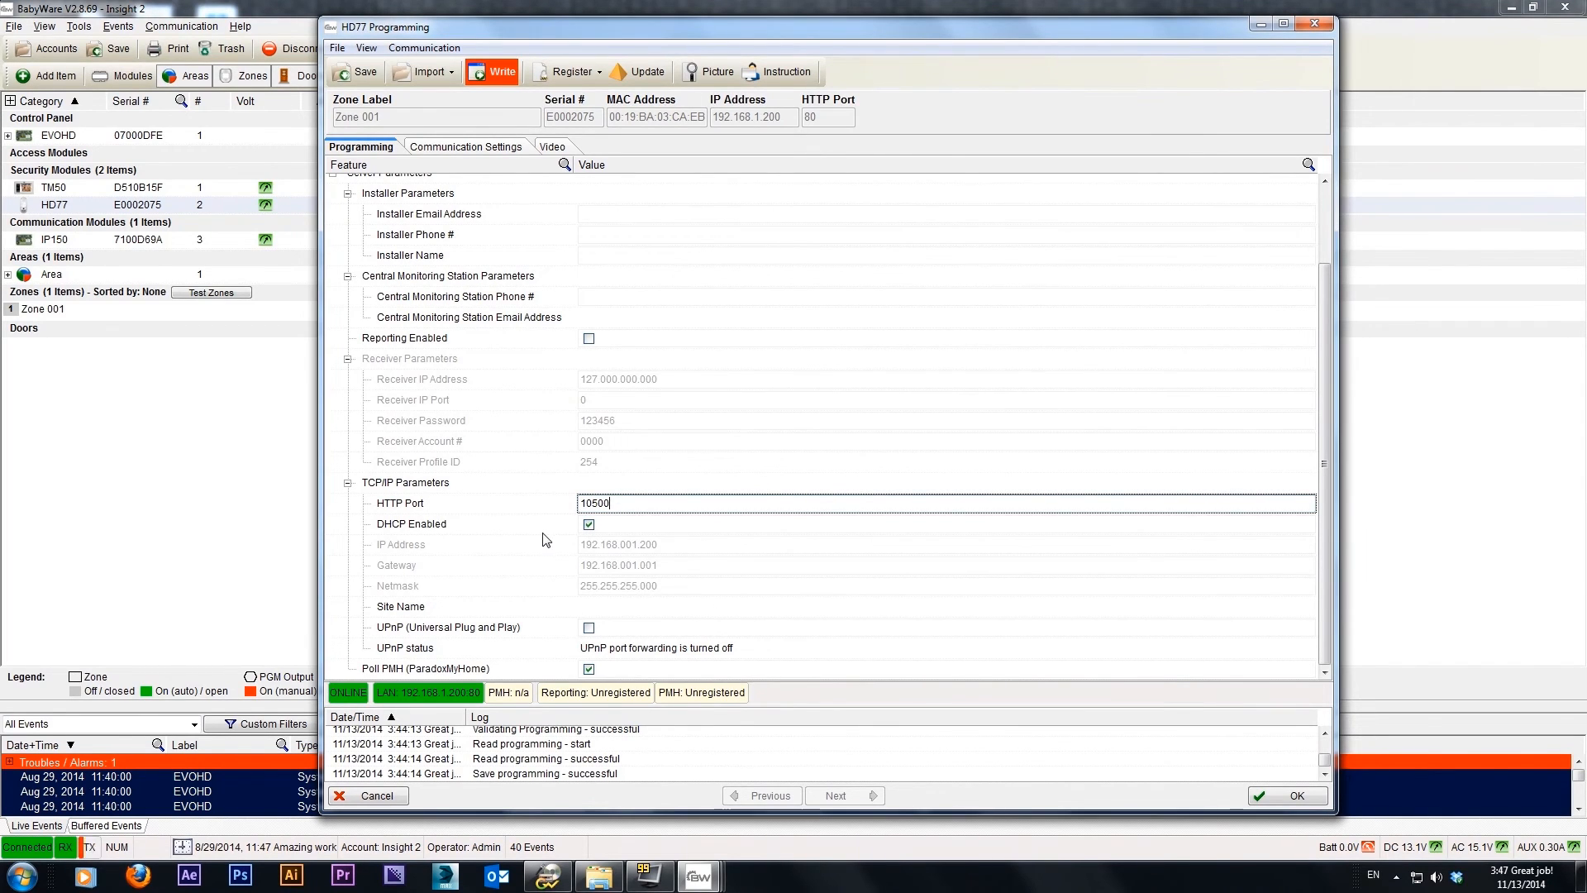
left_click(662, 553)
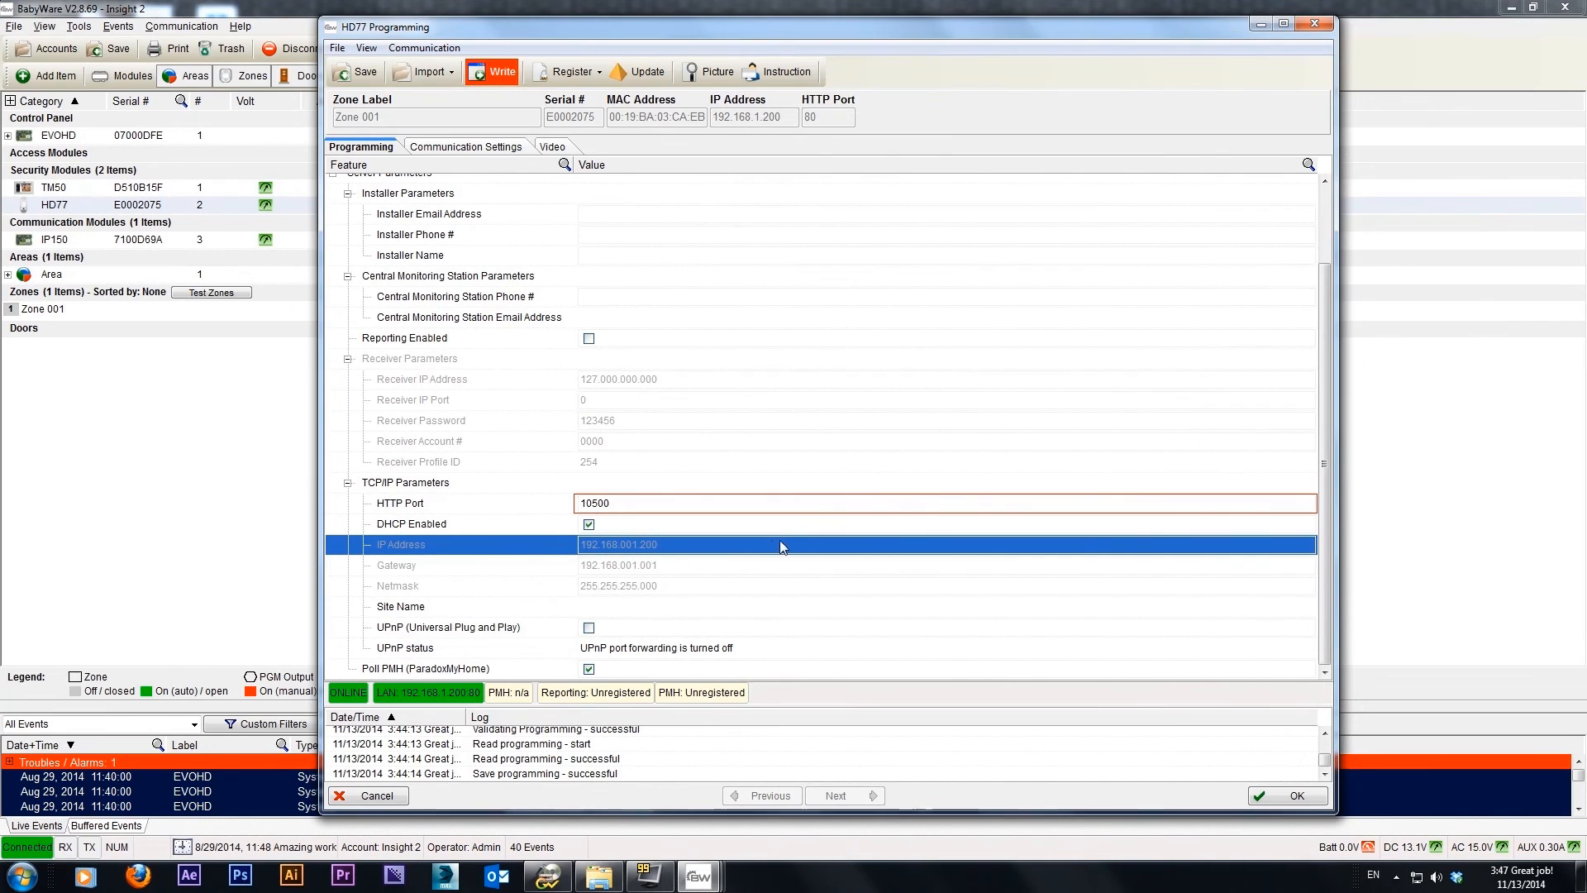
Disable DHCP to examine the static address fields, enable it again, and check the UPnP option, leaving it off
left_click(590, 528)
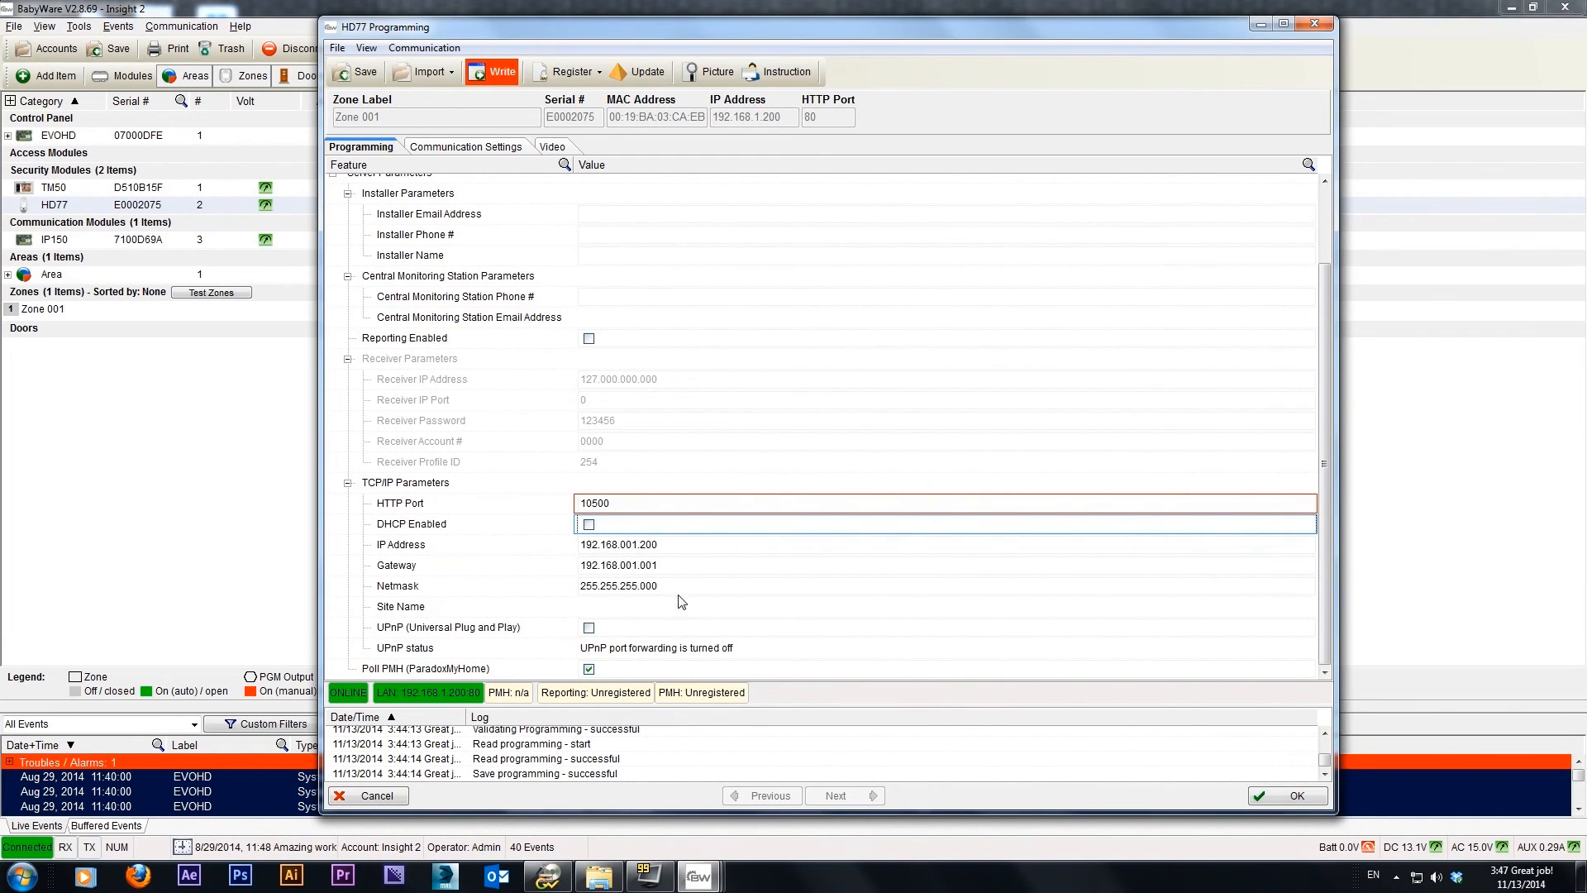
left_click(626, 532)
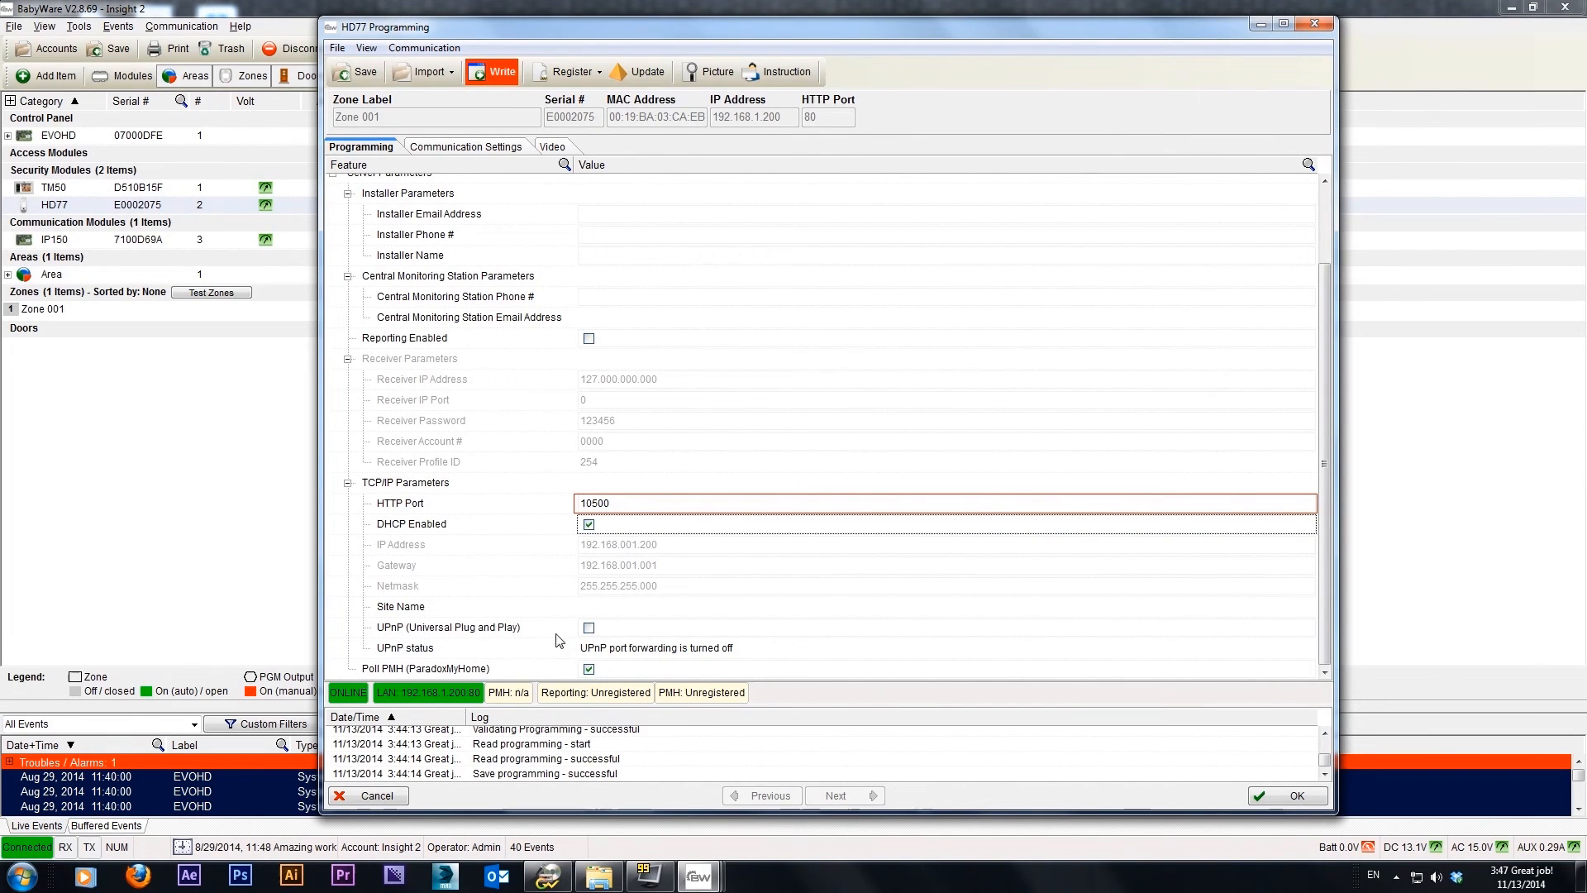
left_click(623, 630)
left_click(591, 628)
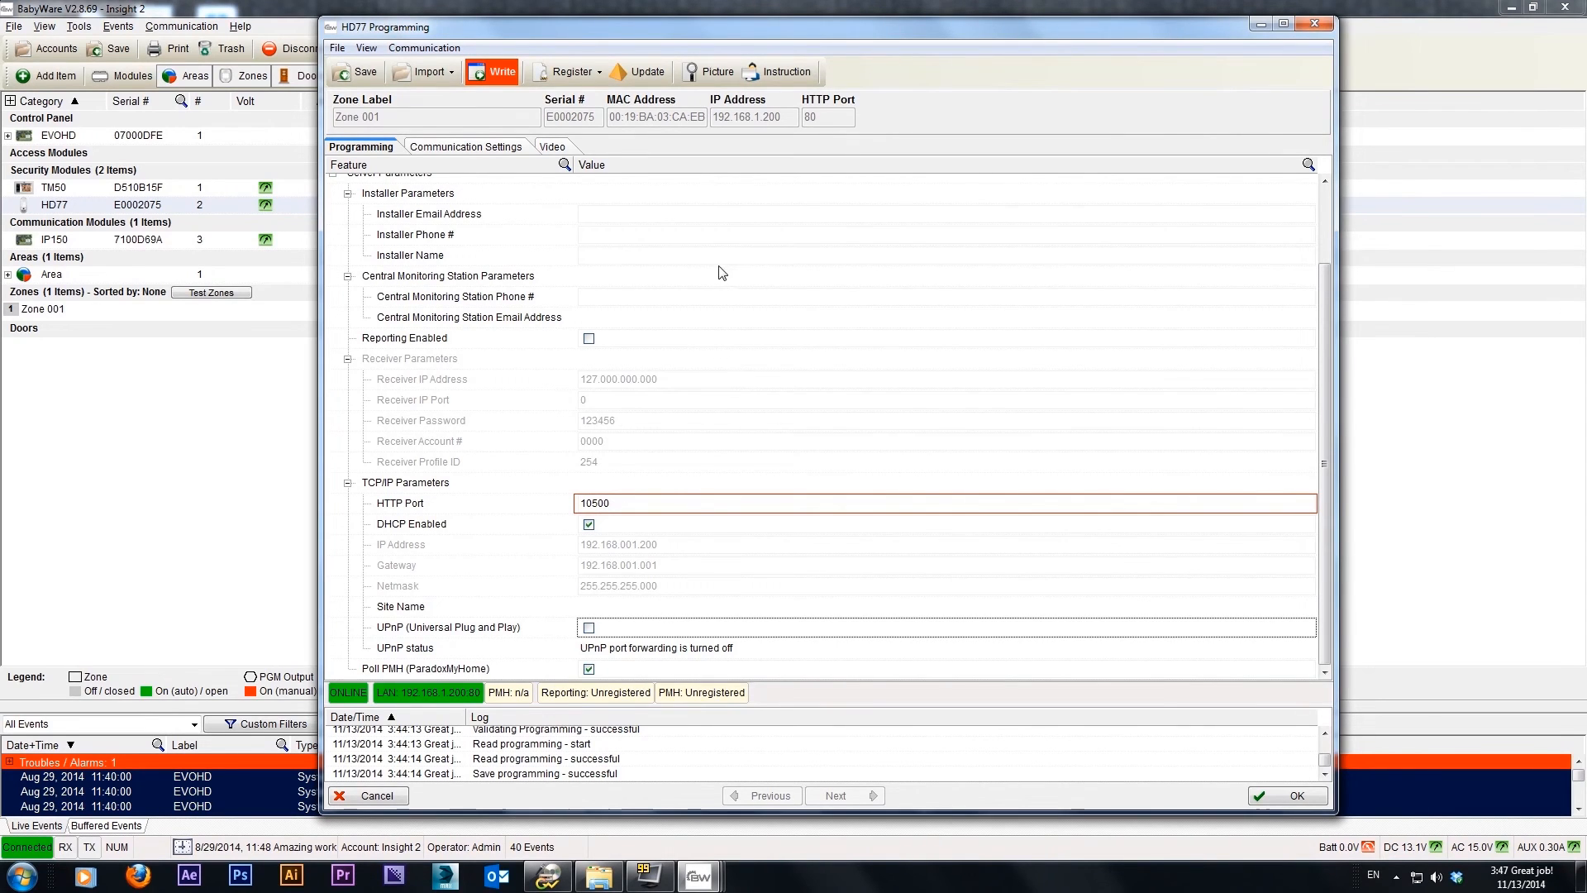
Write the updated programming to the HD77 module
left_click(494, 77)
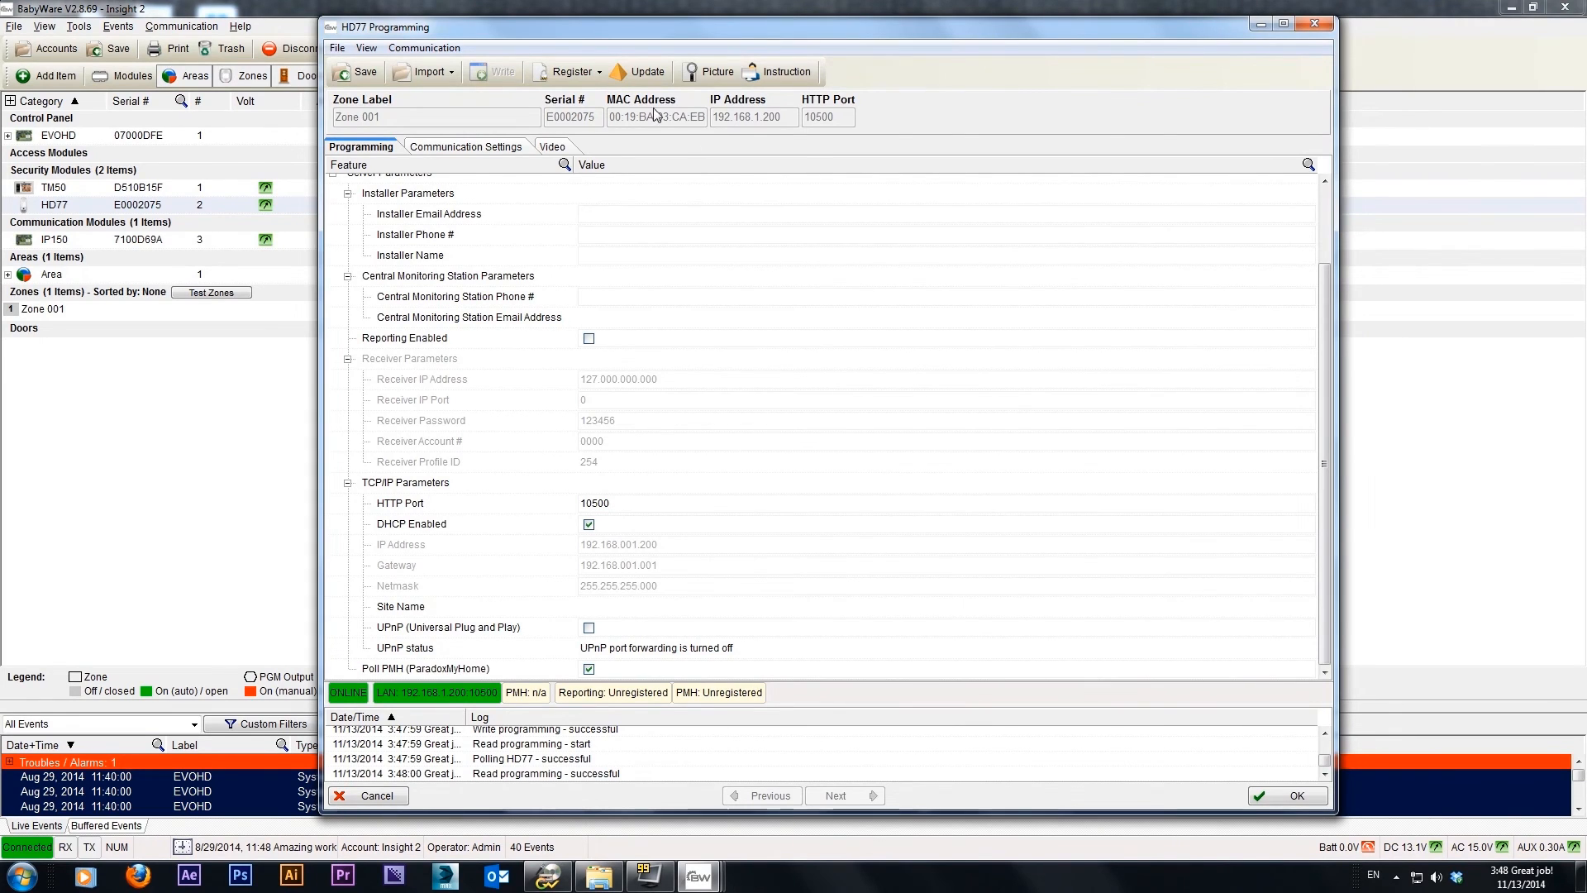
Register the HD77 to ParadoxMyHome using the installer's account name and password, with the site ID hd77testDW
left_click(601, 73)
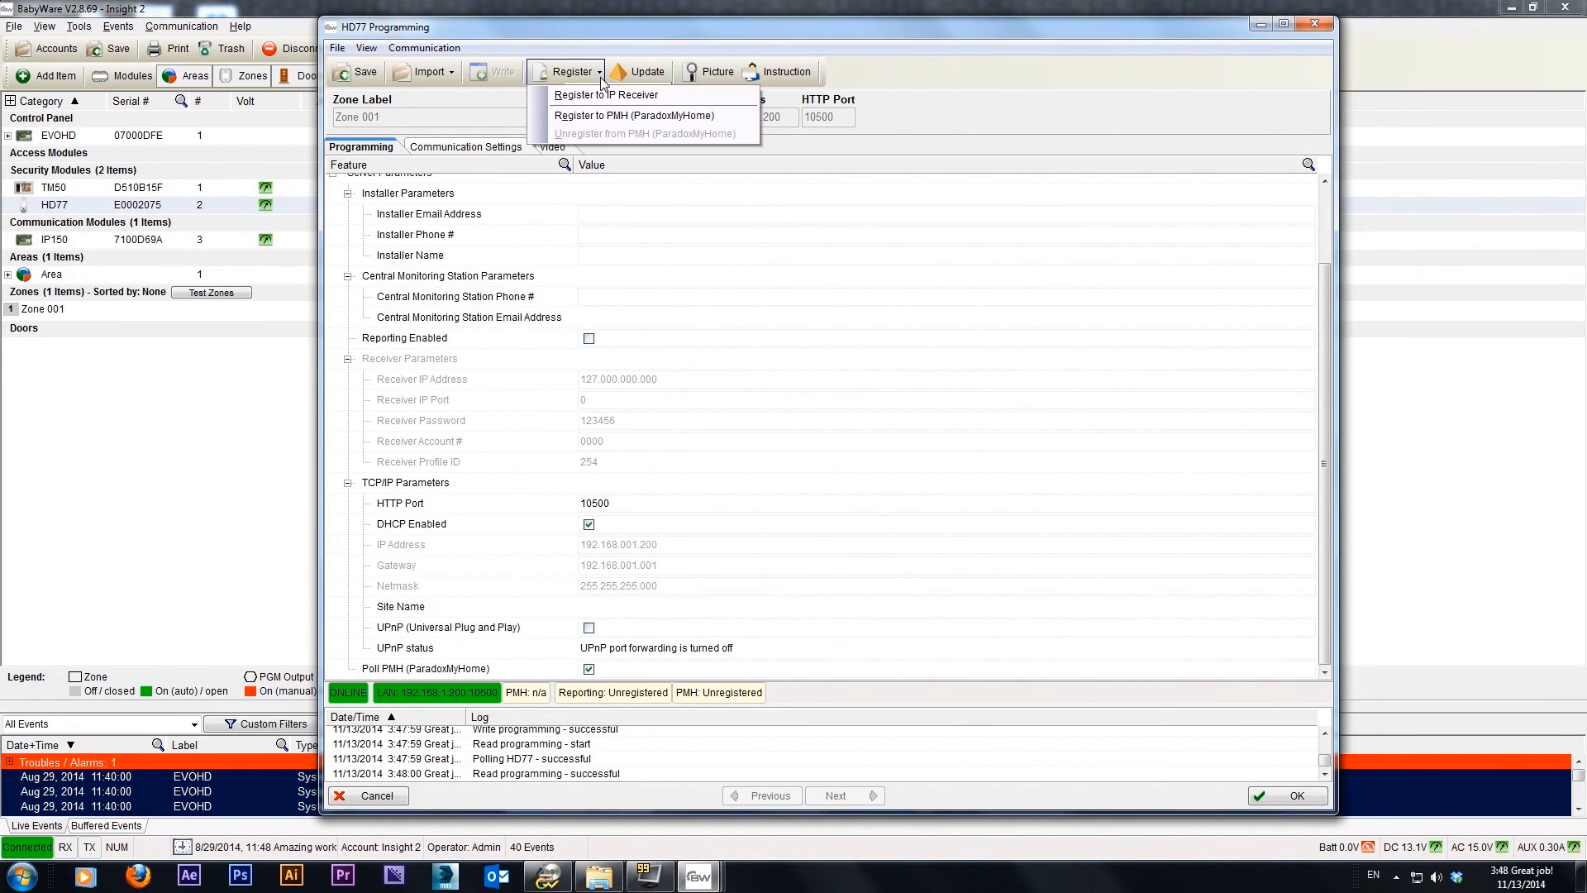
left_click(570, 118)
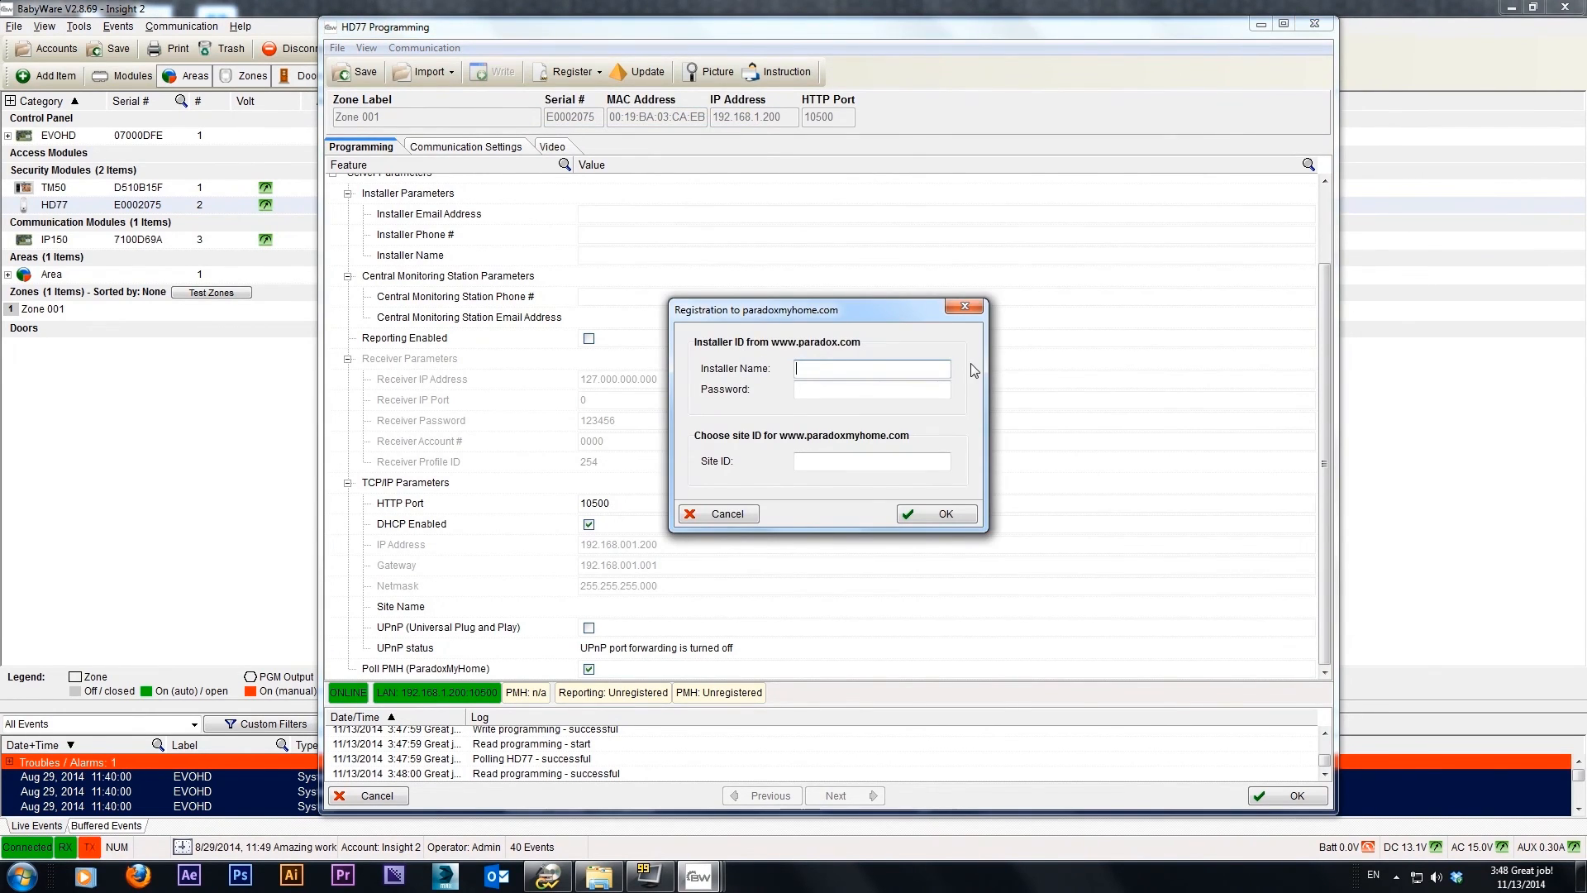
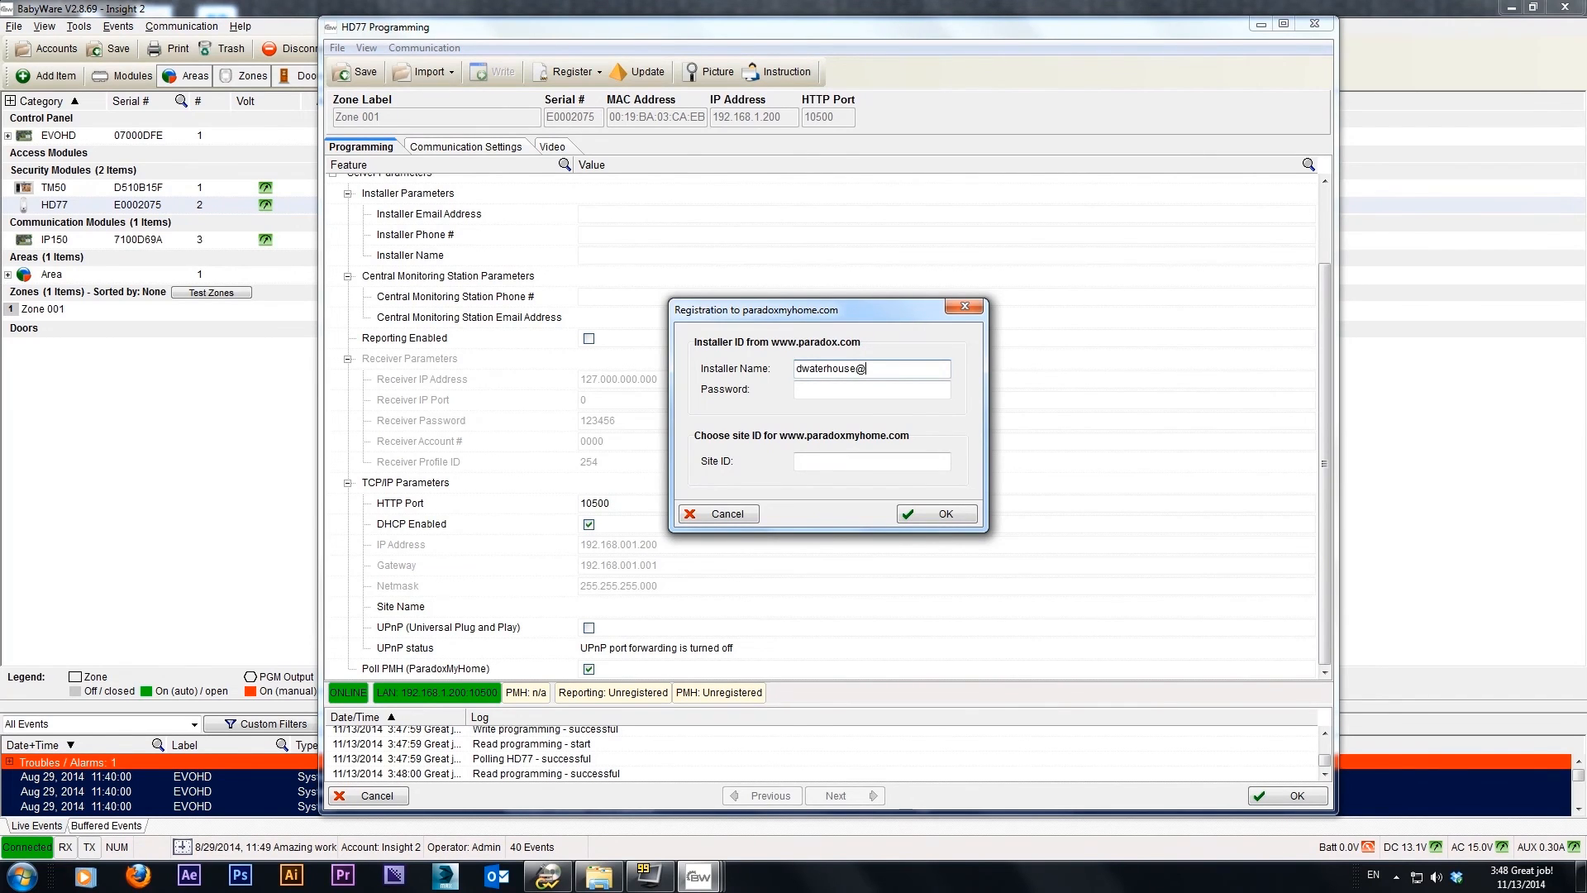
key("Tab")
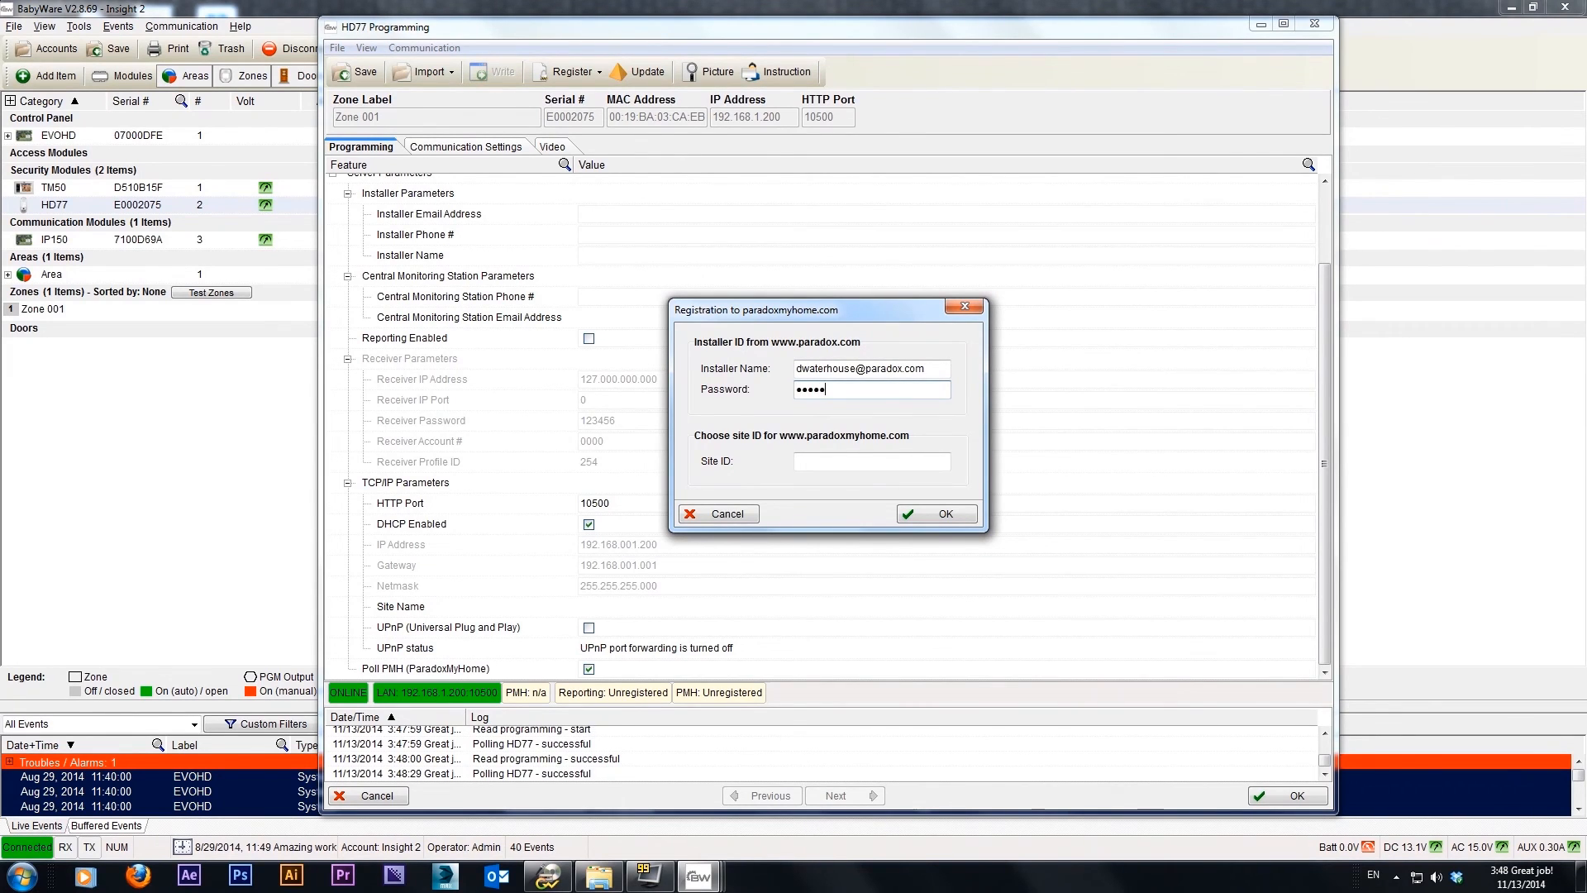
key("Tab")
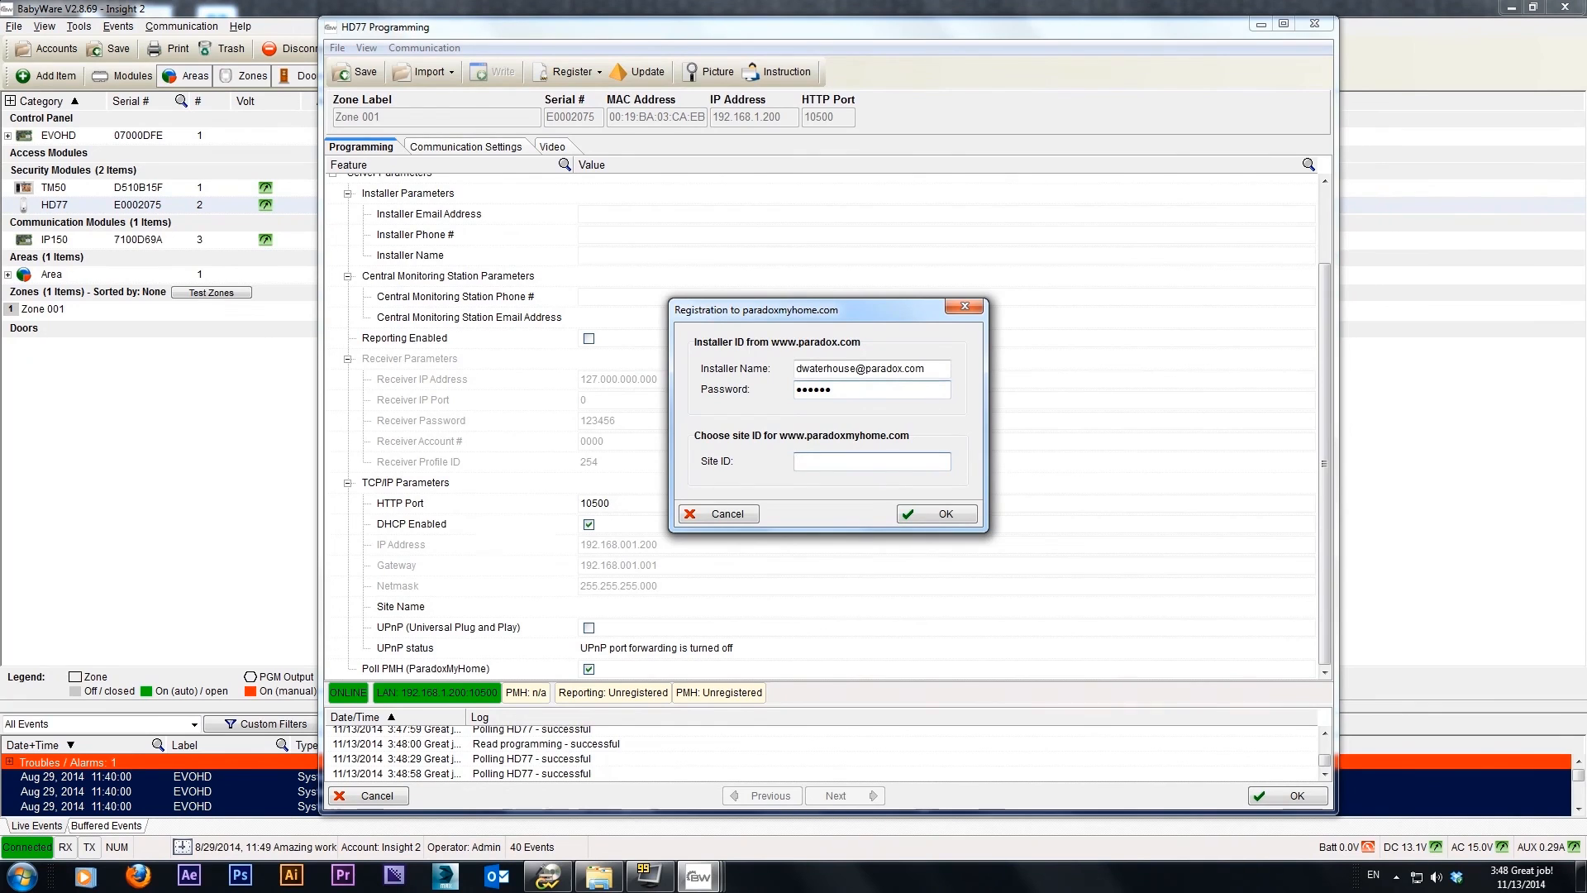
type("hd77testD")
left_click(946, 514)
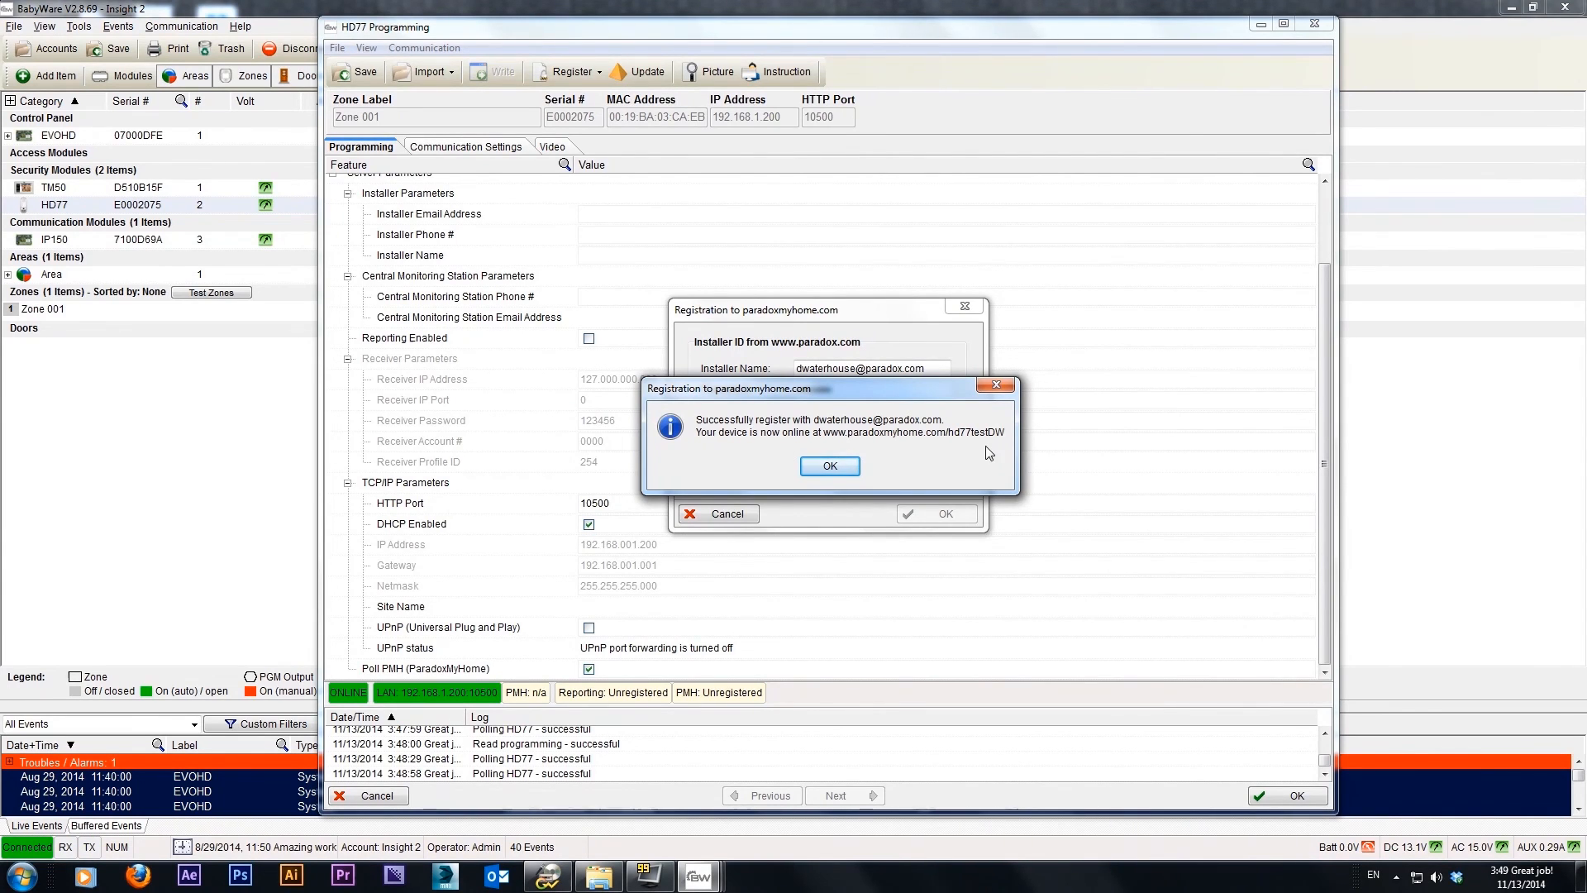
left_click(830, 466)
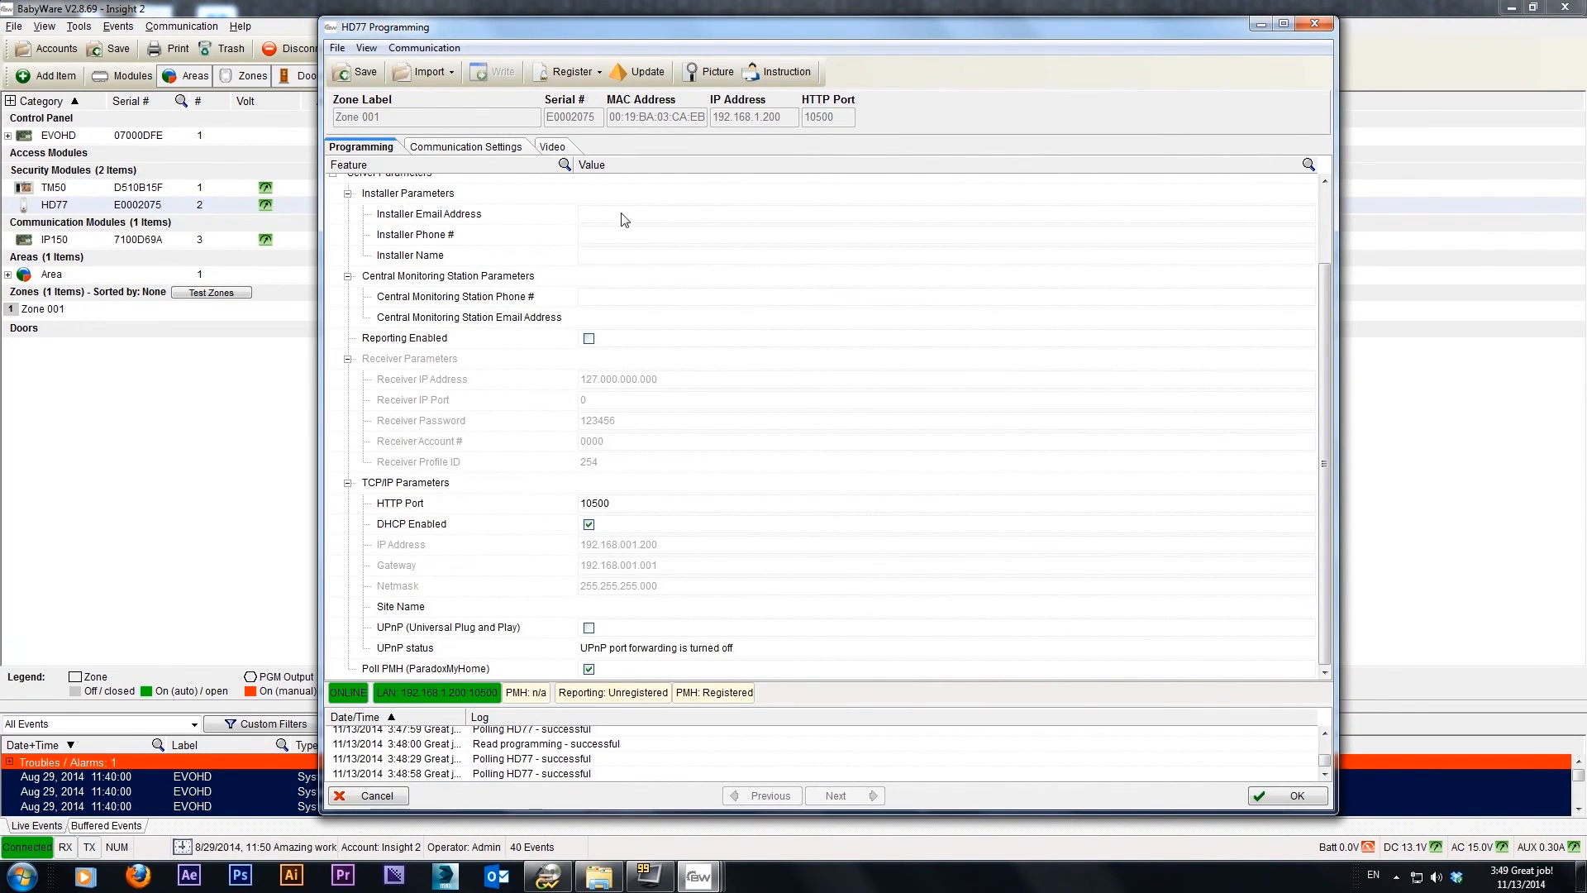
Compare the HD77's current firmware version with the latest available version, and leave the update window without updating
left_click(650, 74)
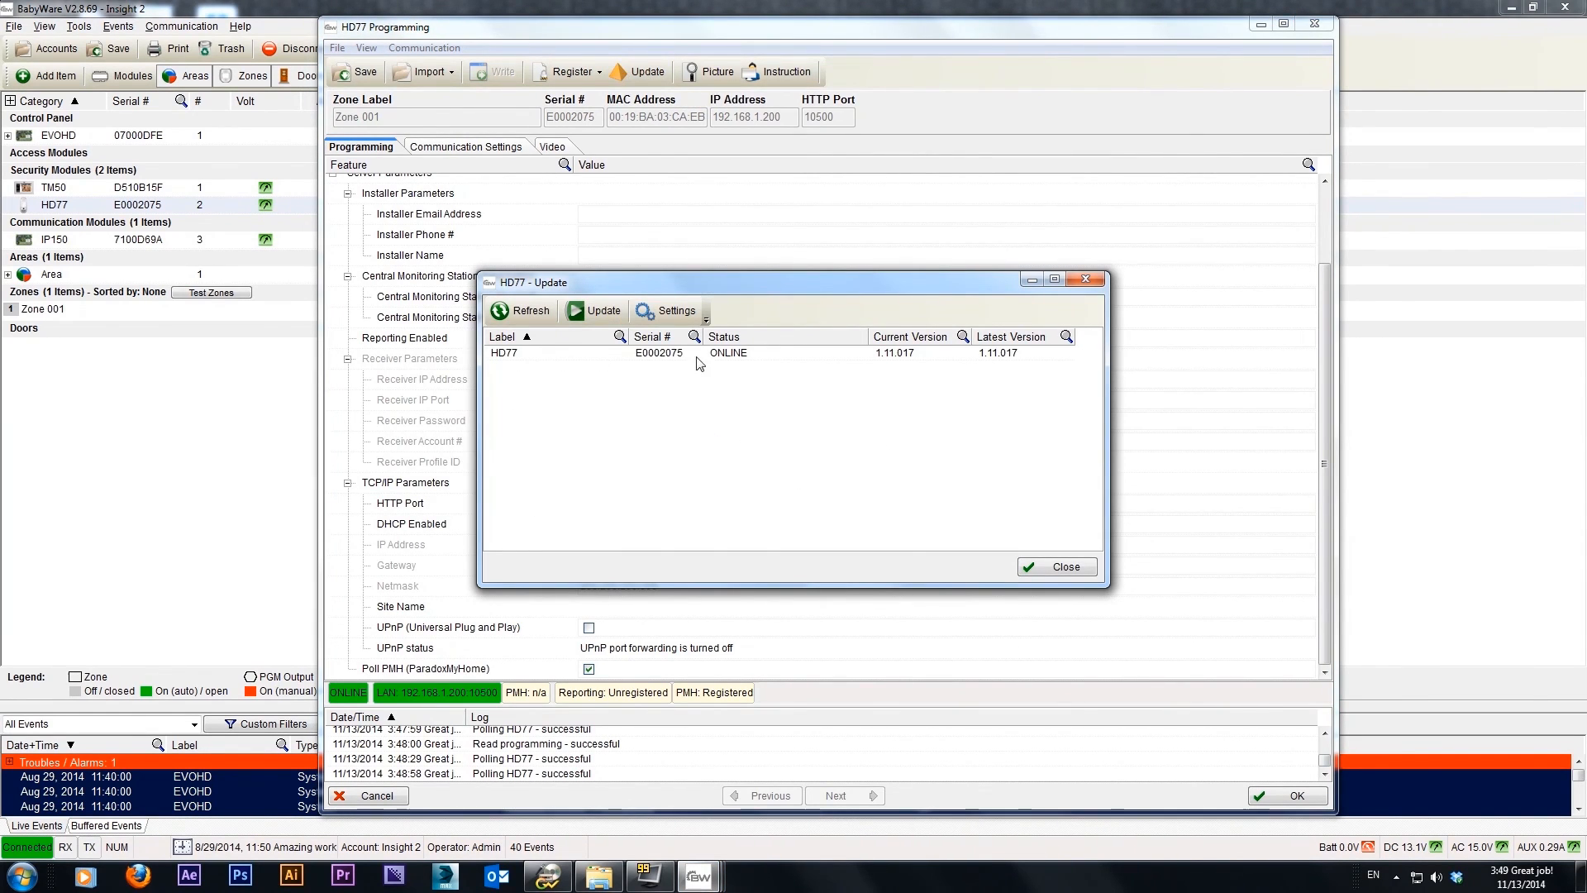
left_click(532, 355)
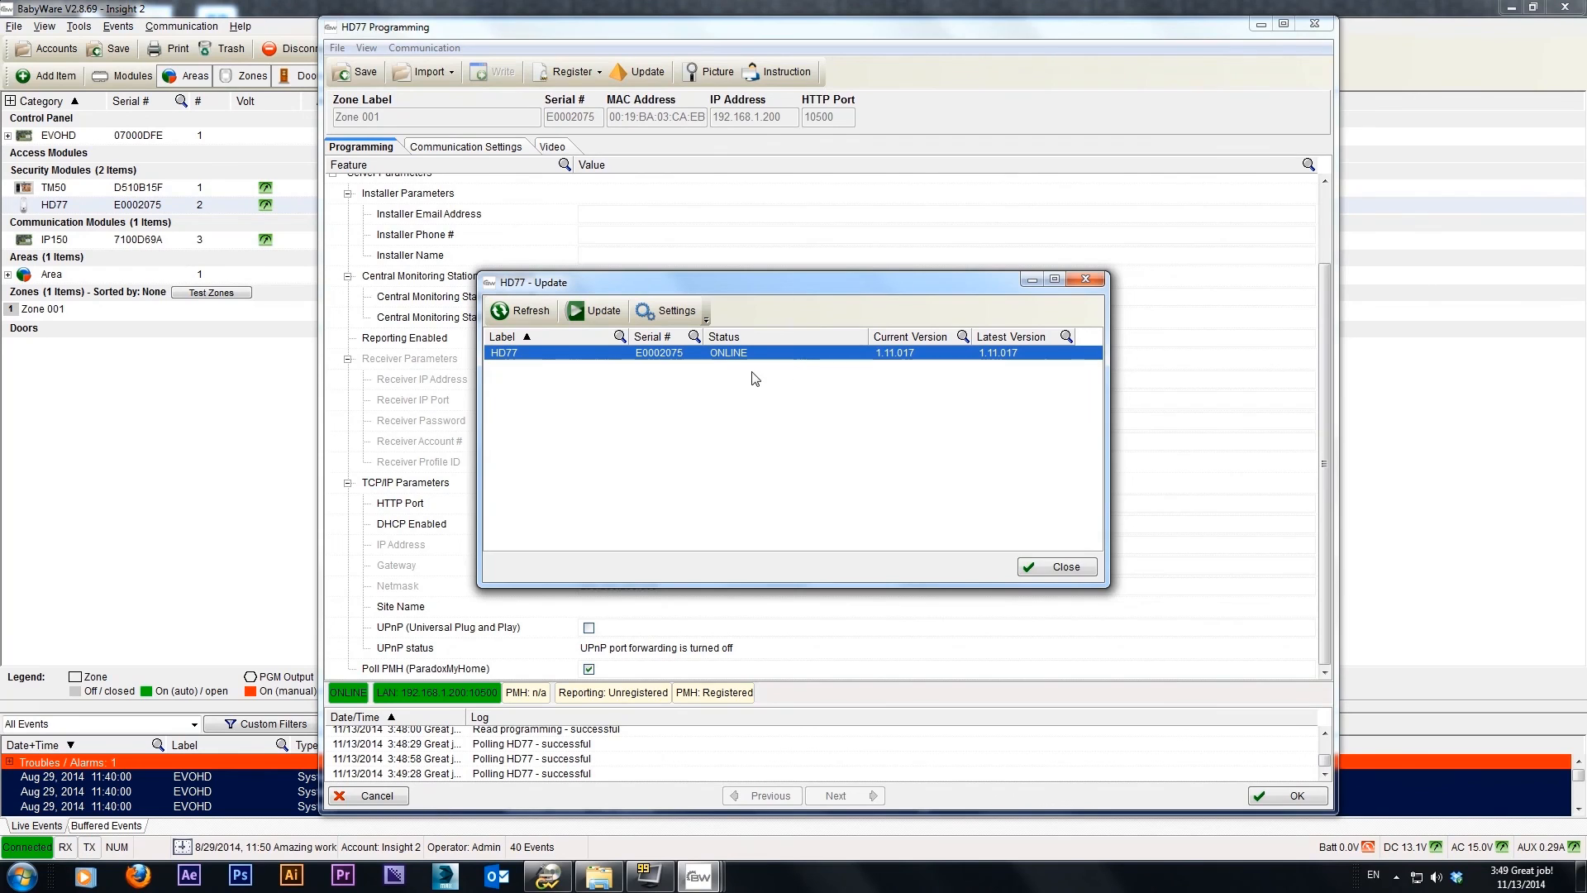
left_click(1065, 567)
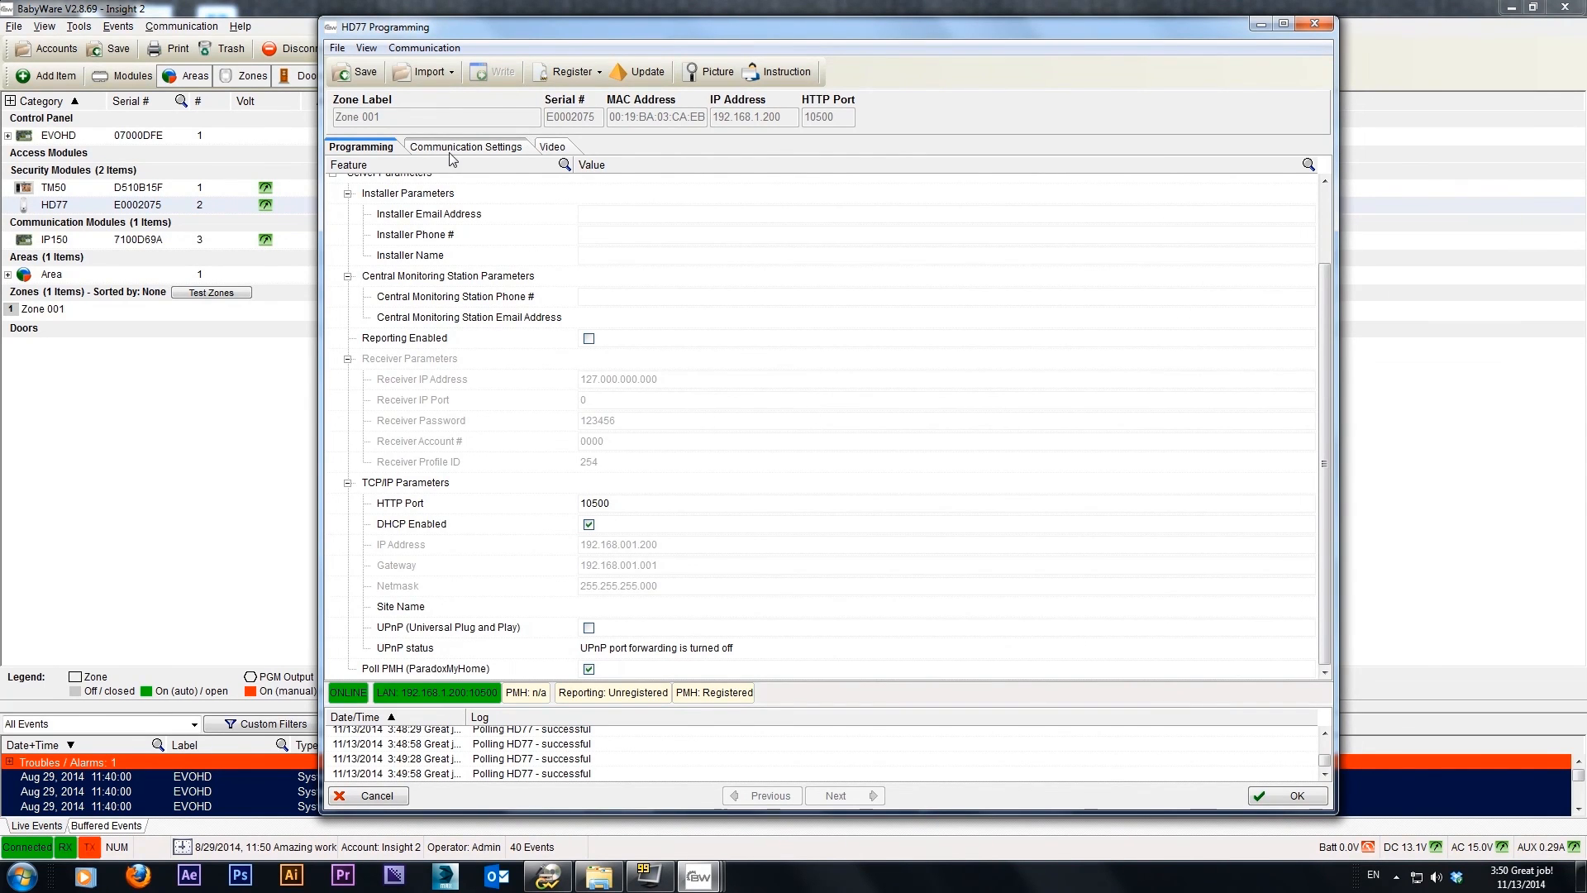
Play the HD77's live video stream to check the camera view, and stop the stream
left_click(549, 148)
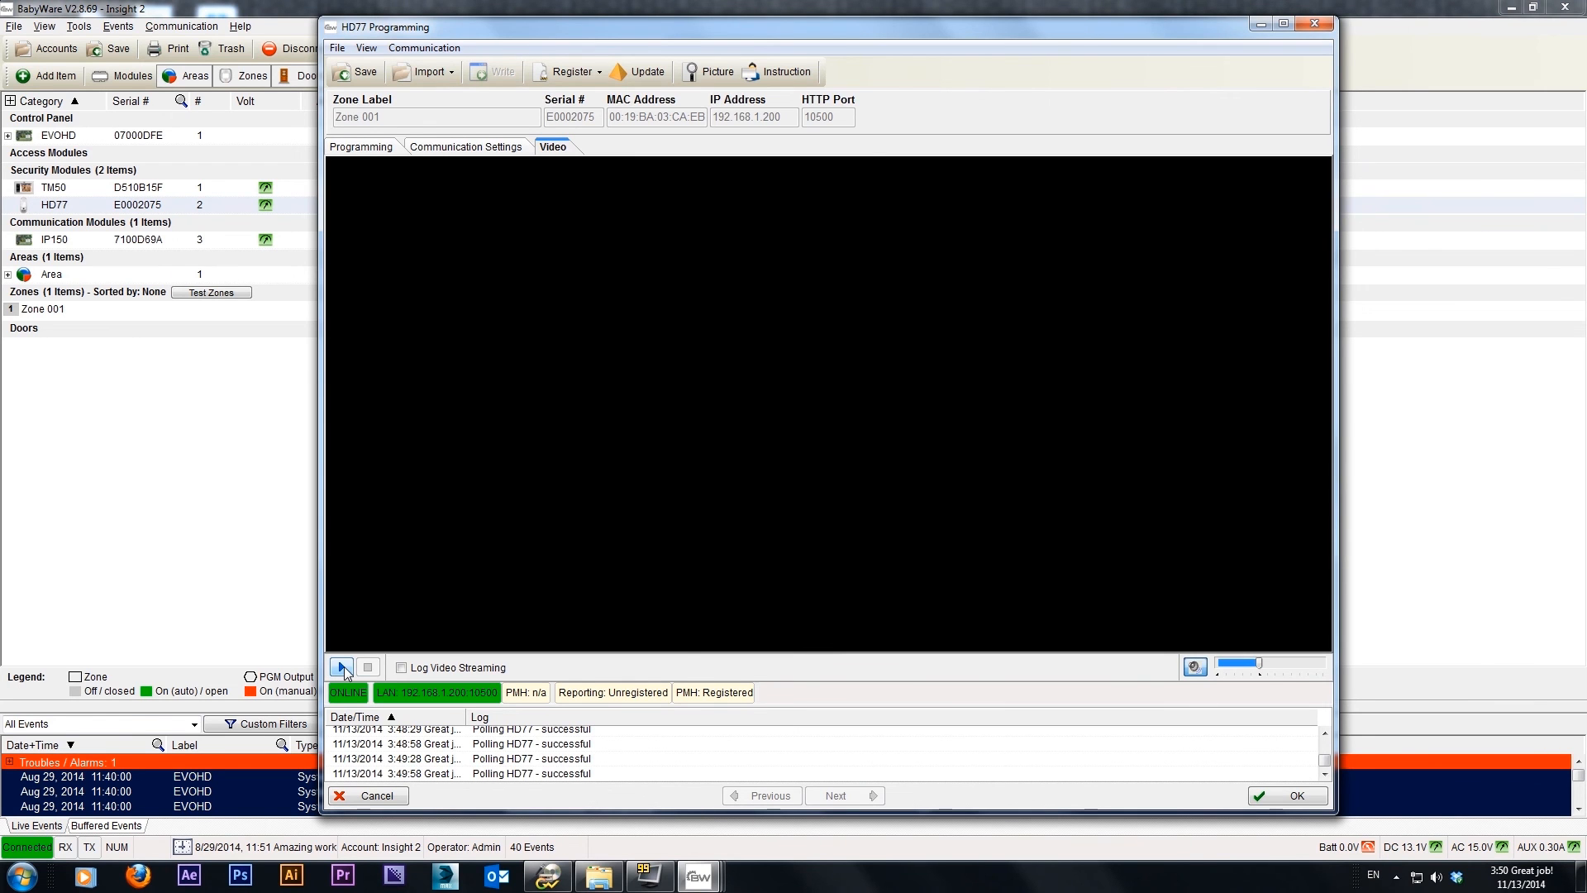
left_click(344, 669)
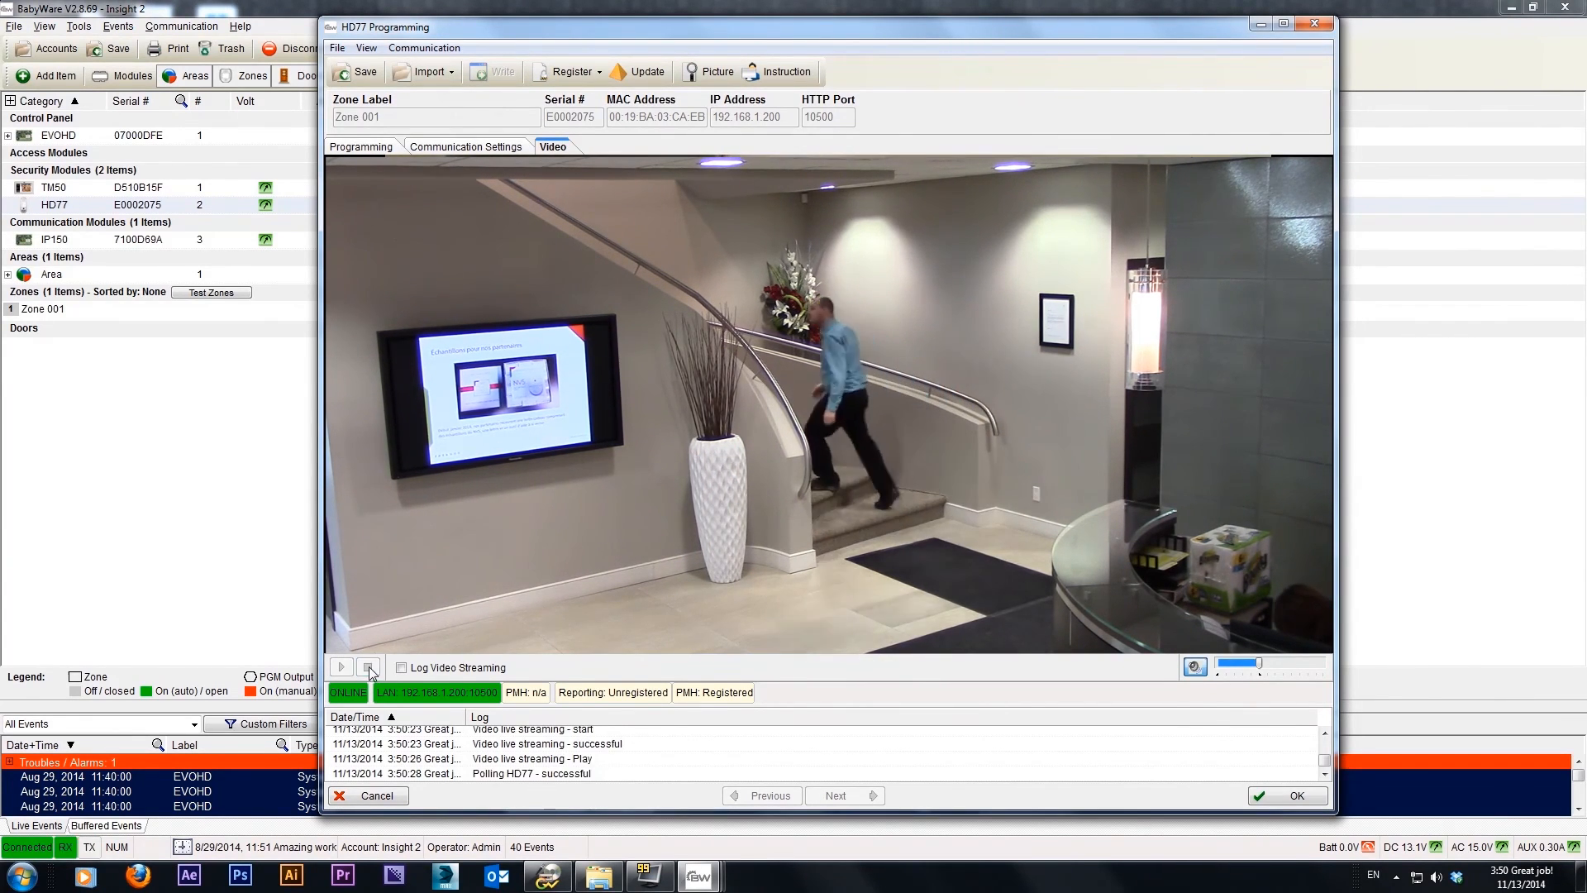
left_click(369, 666)
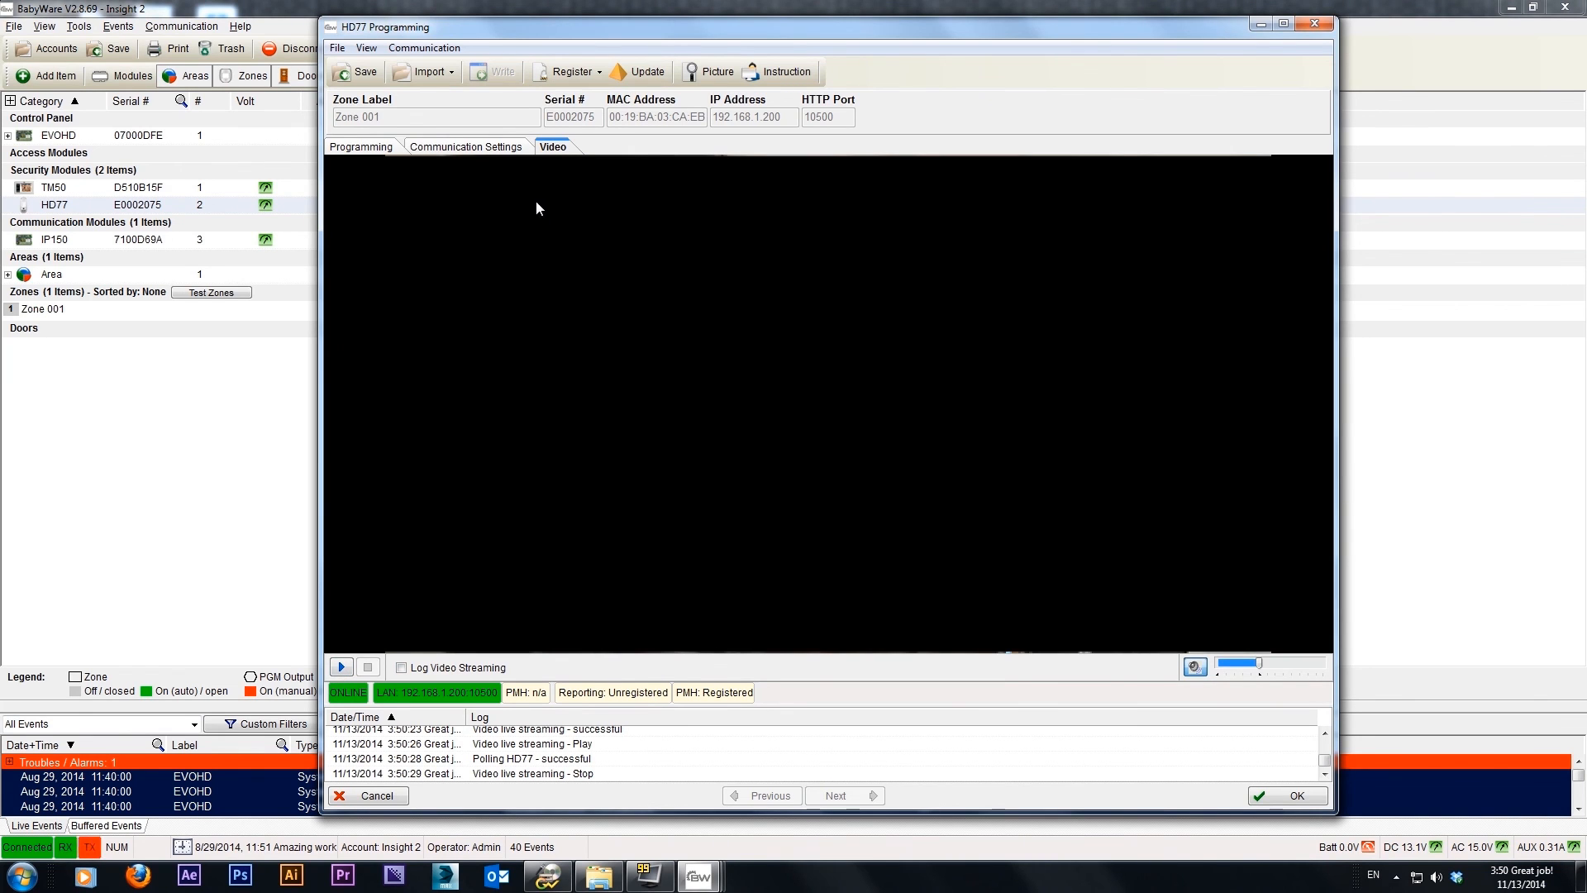
Examine the HD77's communication settings and the import options for IP receiver settings and module programming, without importing anything
left_click(479, 148)
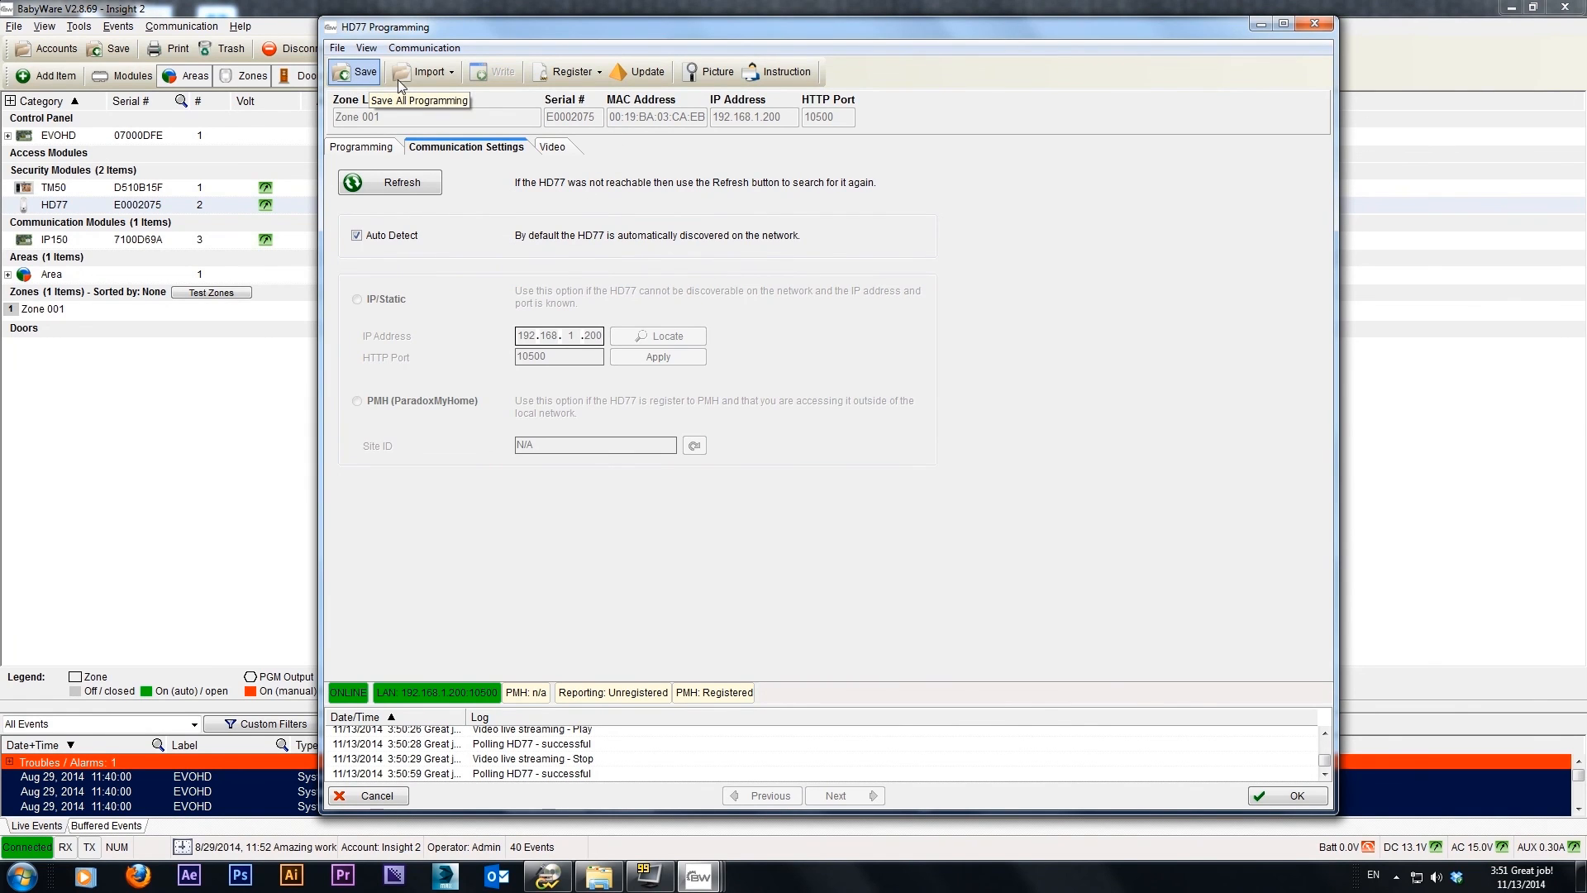
left_click(454, 73)
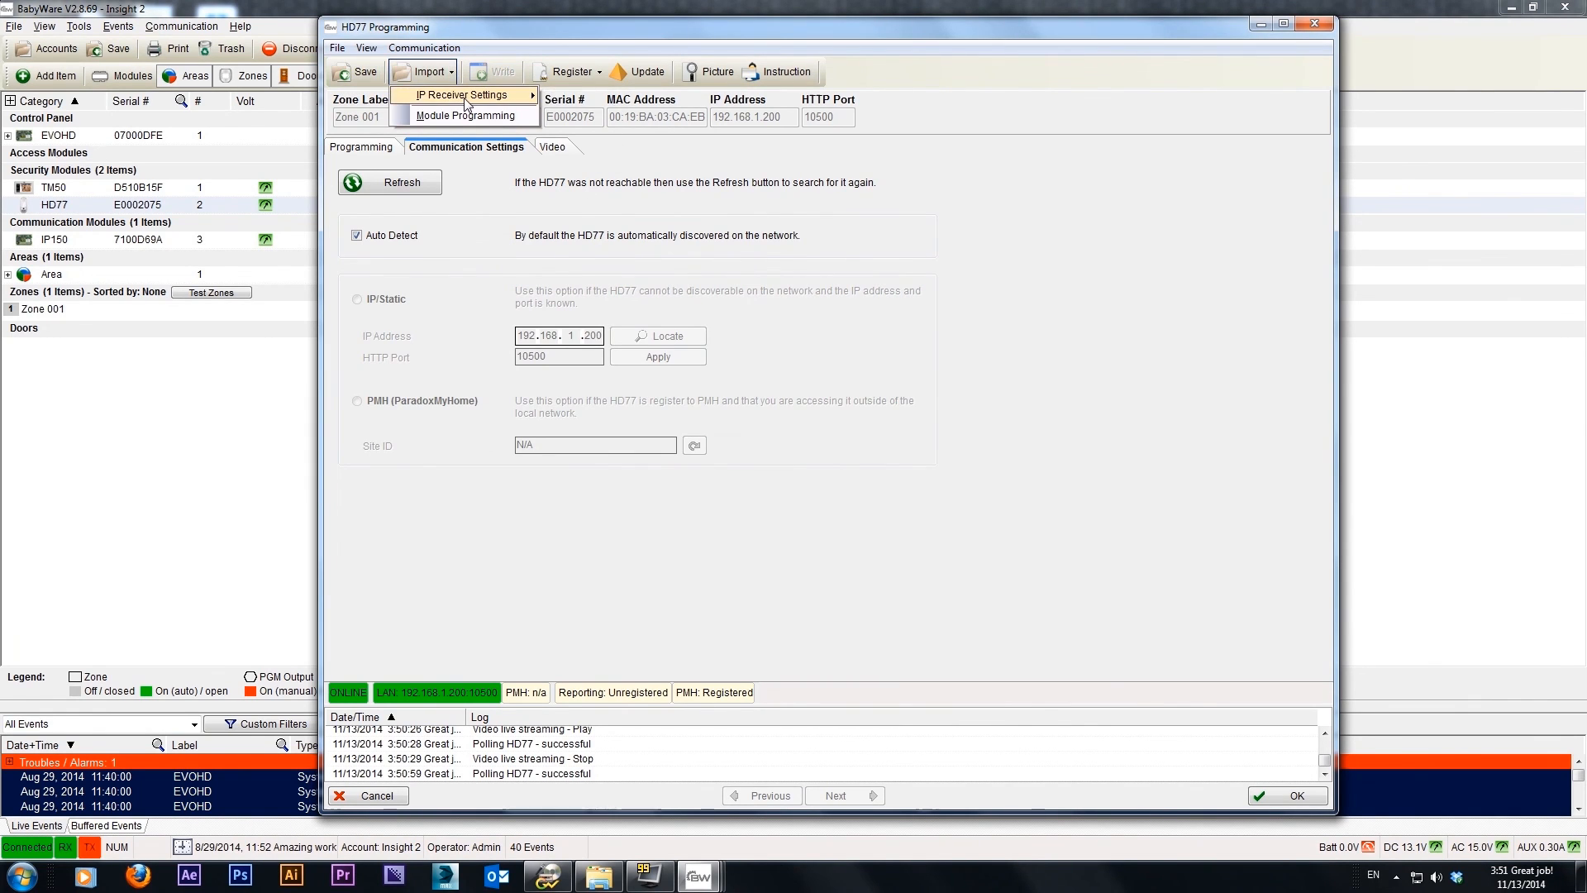
mouse_move(483, 98)
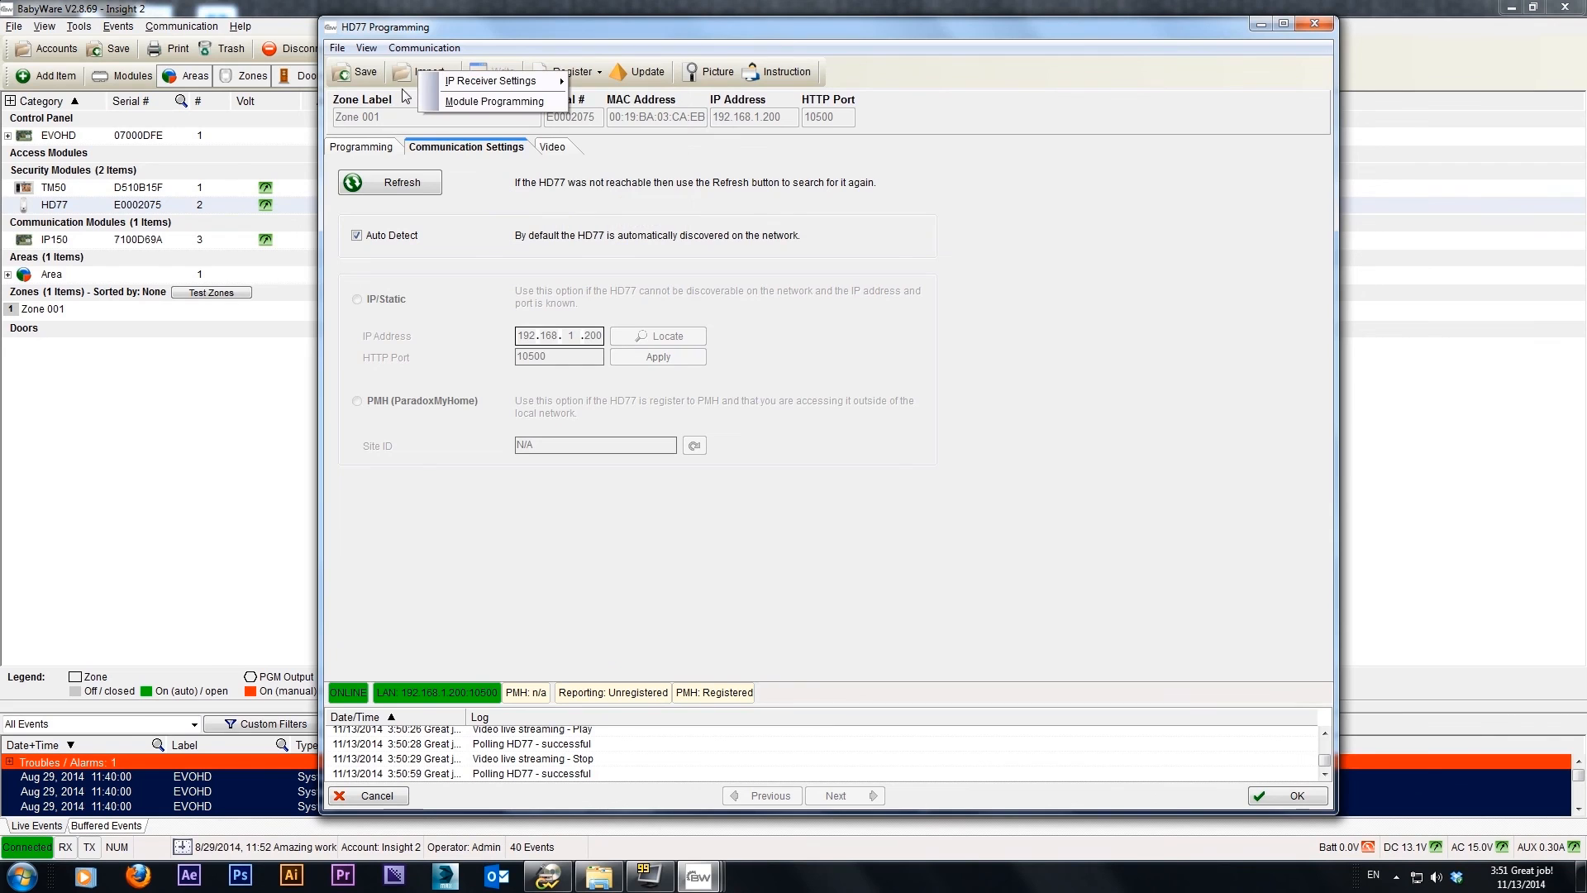
left_click(379, 146)
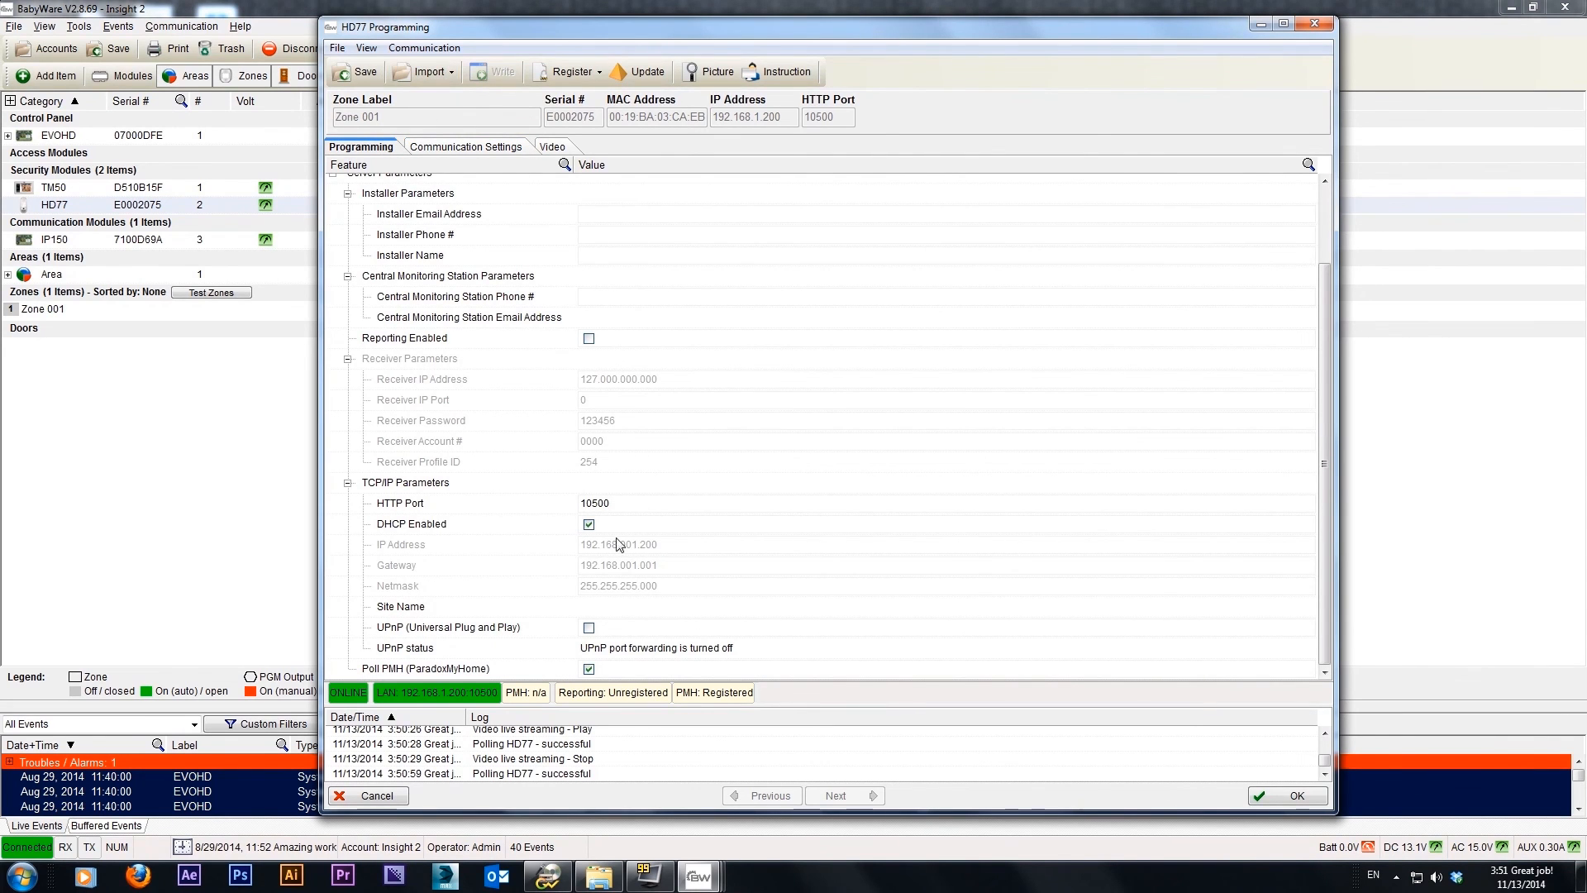
left_click(454, 73)
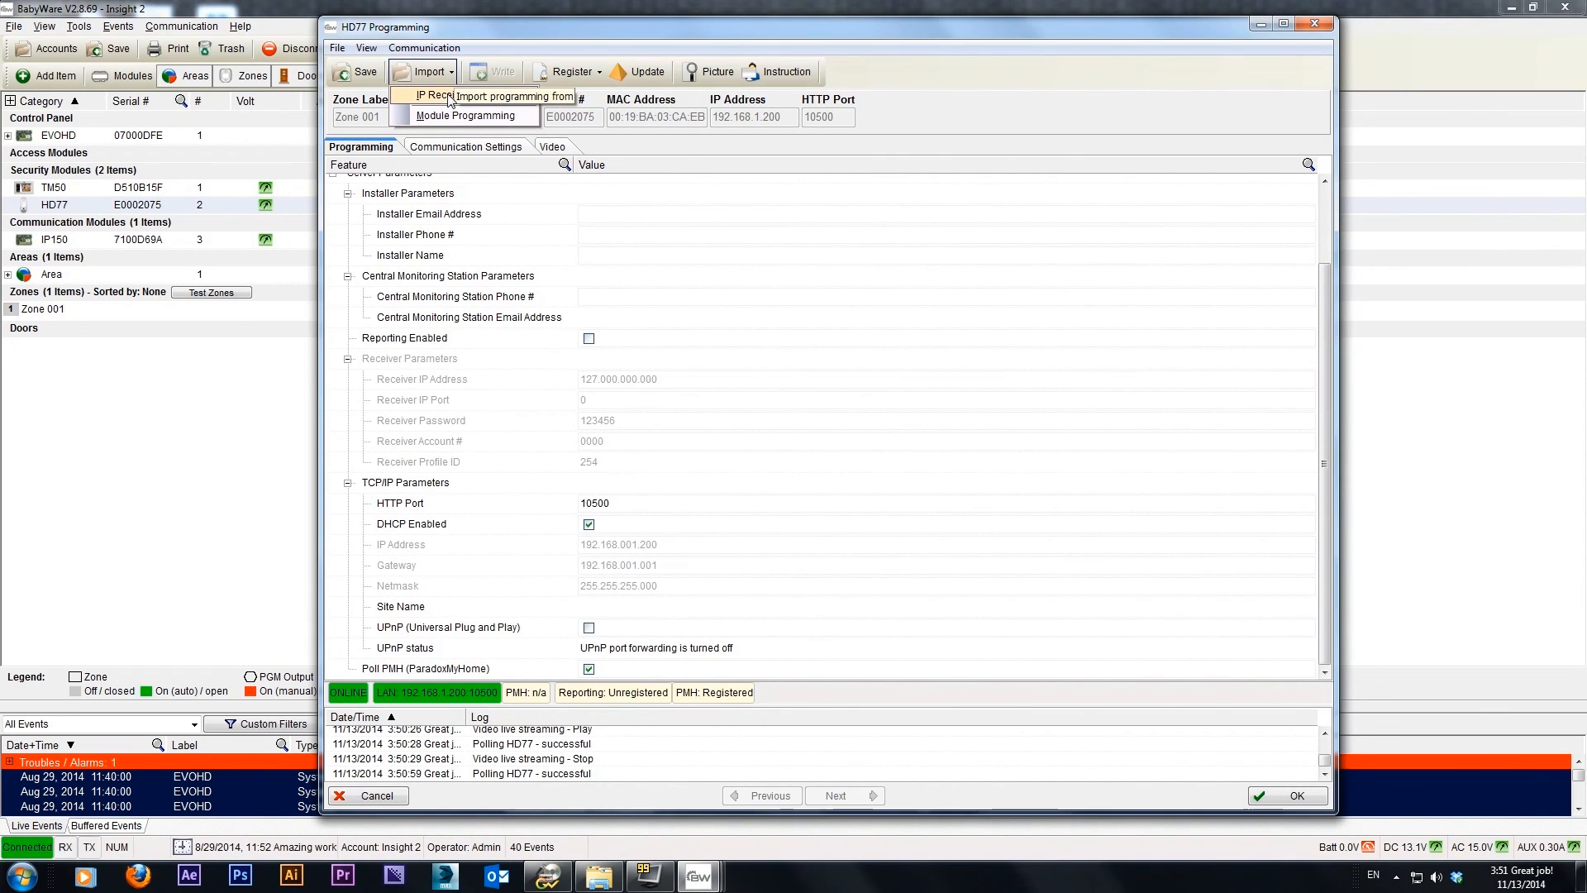
mouse_move(450, 97)
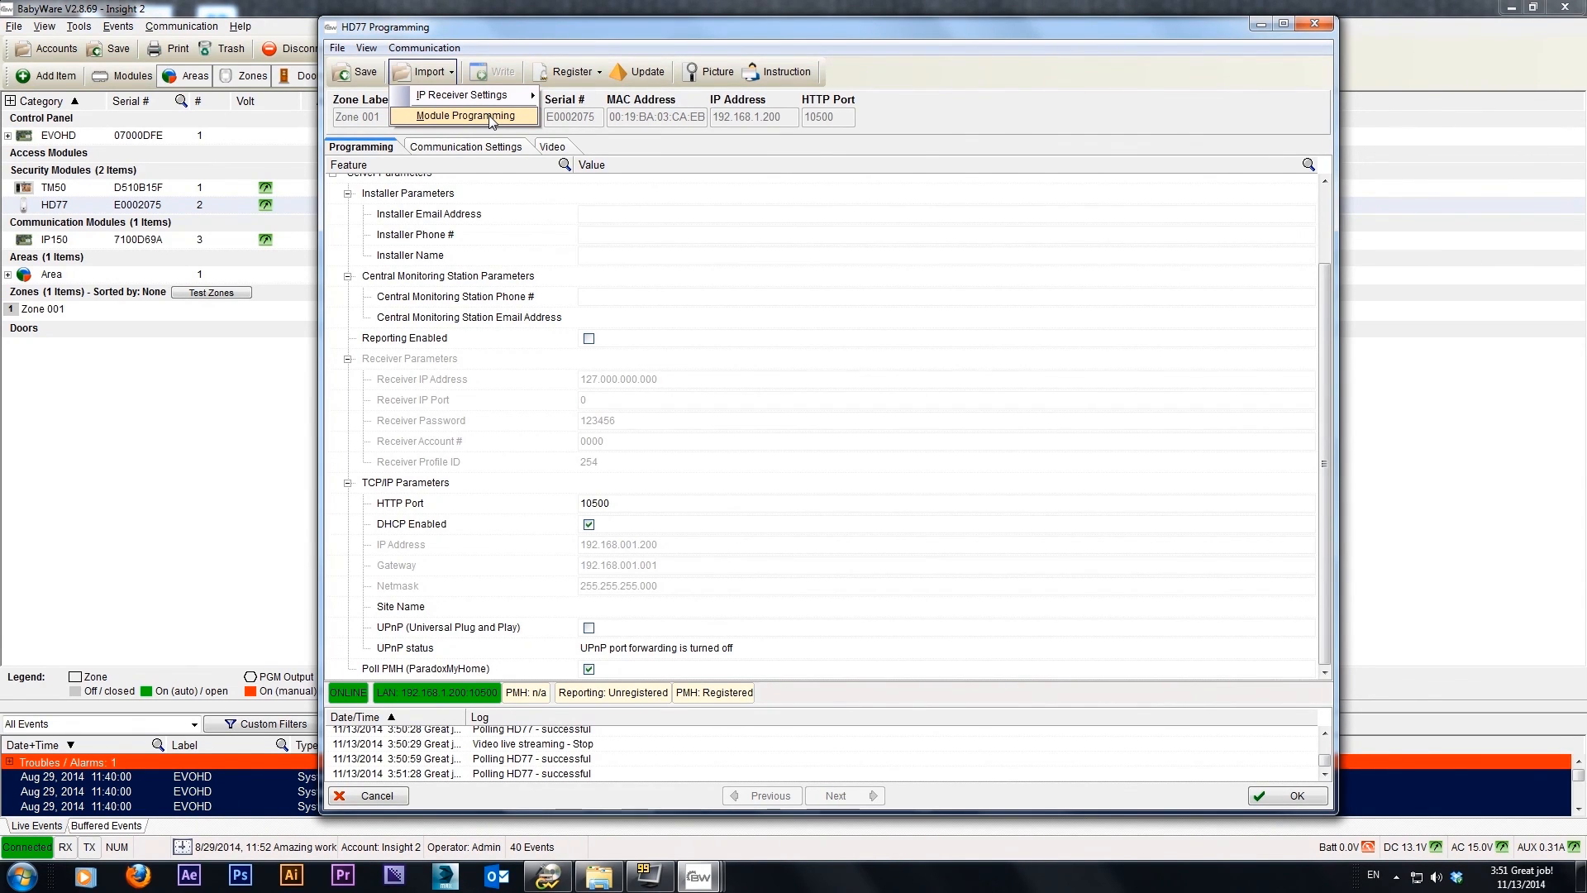
left_click(978, 114)
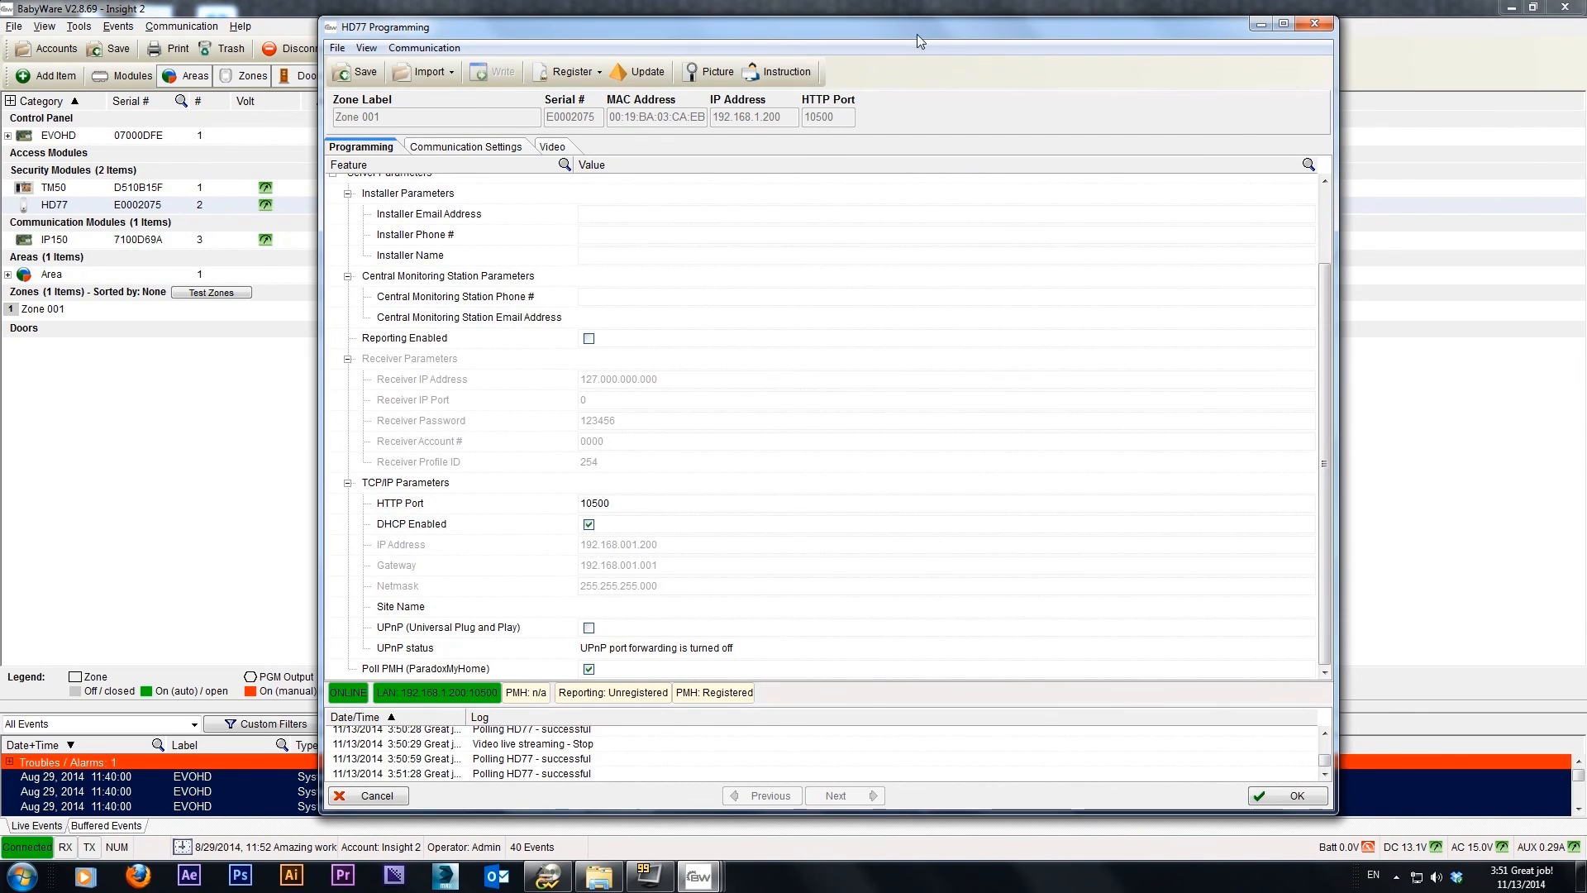
left_click_drag(906, 40, 898, 20)
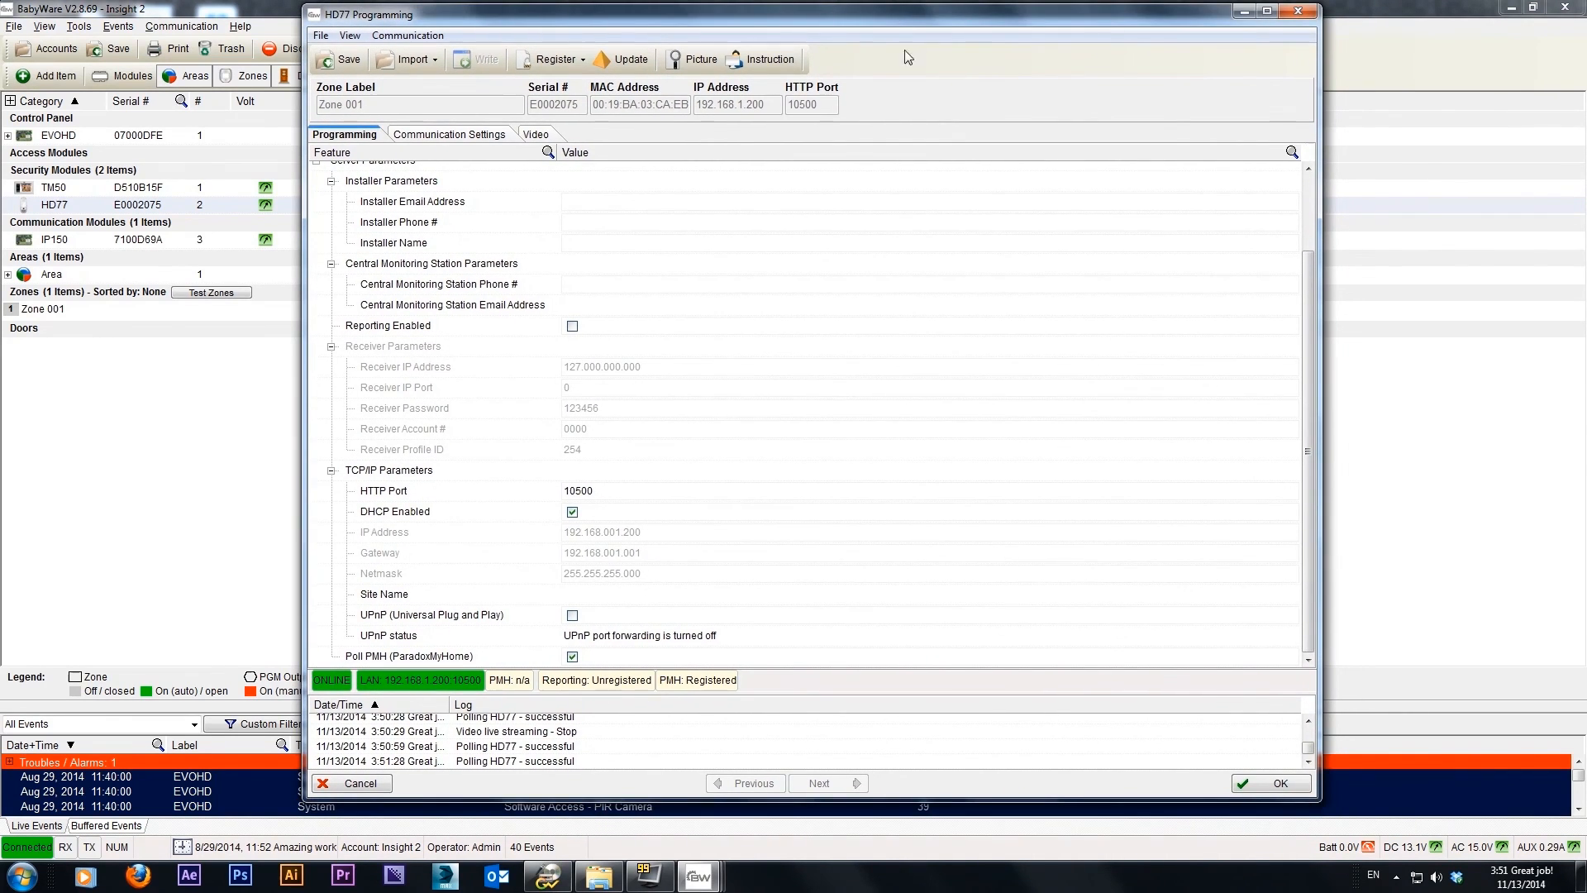